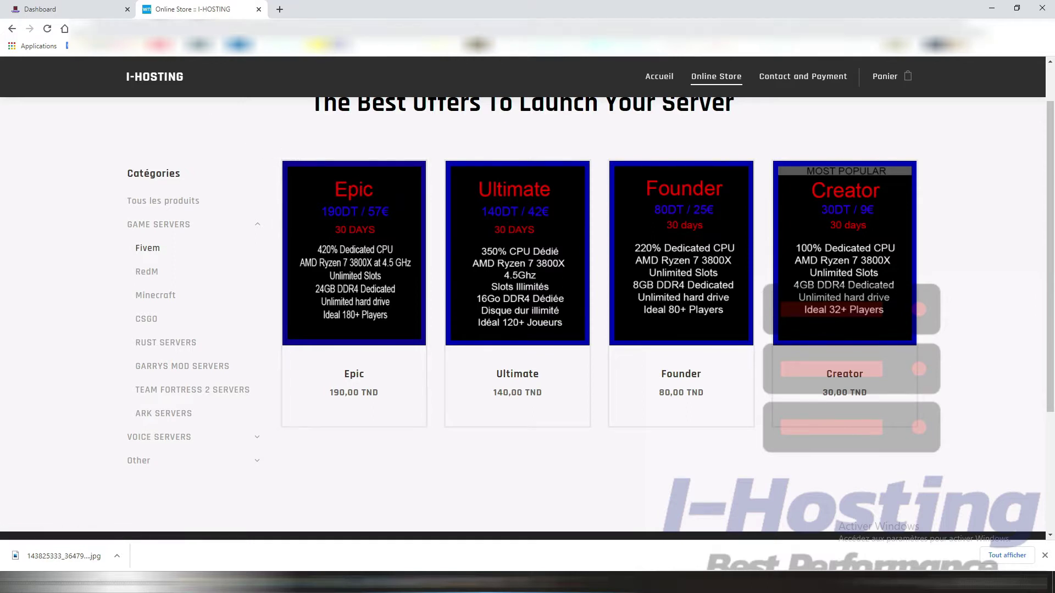
Step: Switch back to the I-HOSTING panel's Dashboard tab listing Minecraft and youtube server
left_click(88, 7)
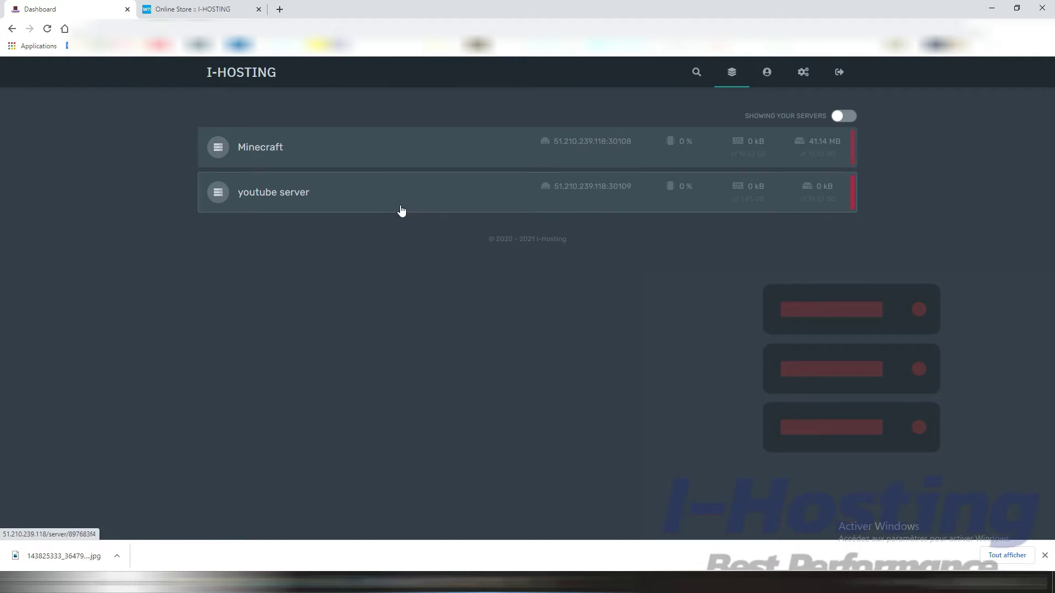
Step: Open the youtube server, copy its address 51.210.239.118:30109, and highlight CPU and memory usage
left_click(313, 198)
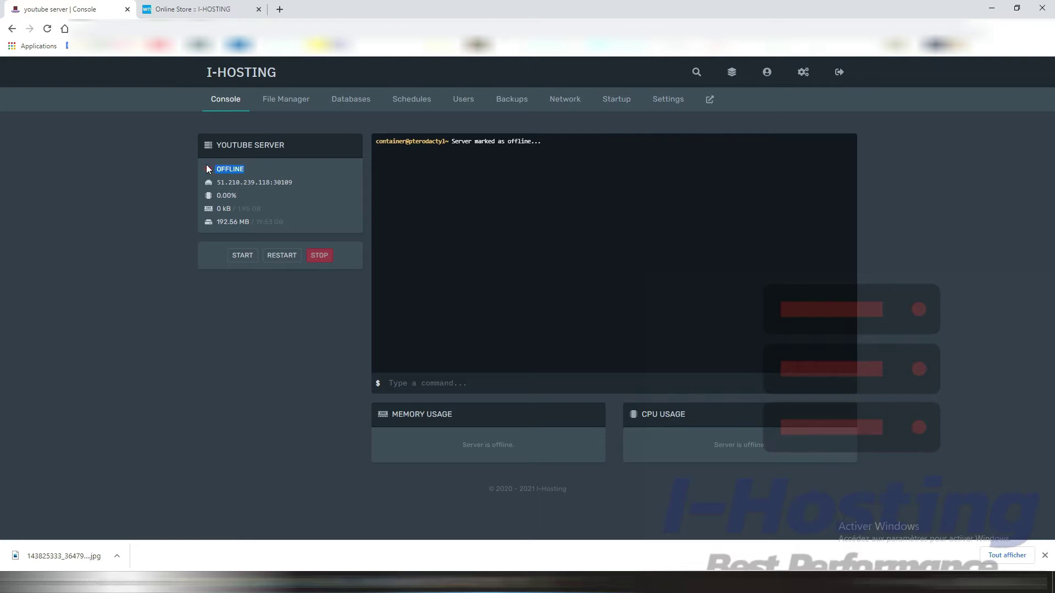
left_click(270, 188)
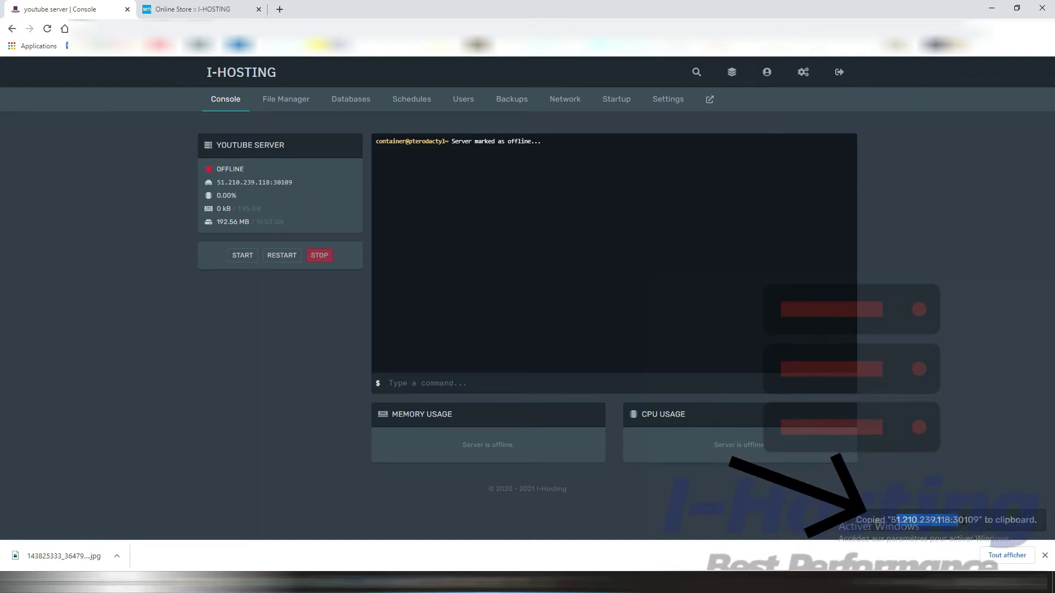
left_click_drag(216, 195, 234, 195)
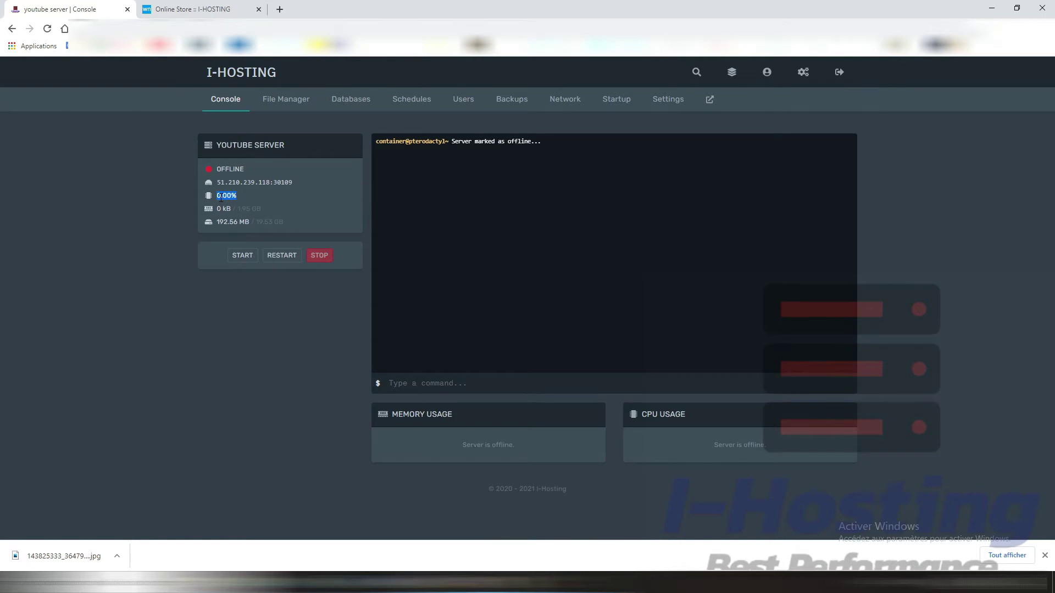
left_click_drag(216, 209, 279, 220)
left_click(270, 102)
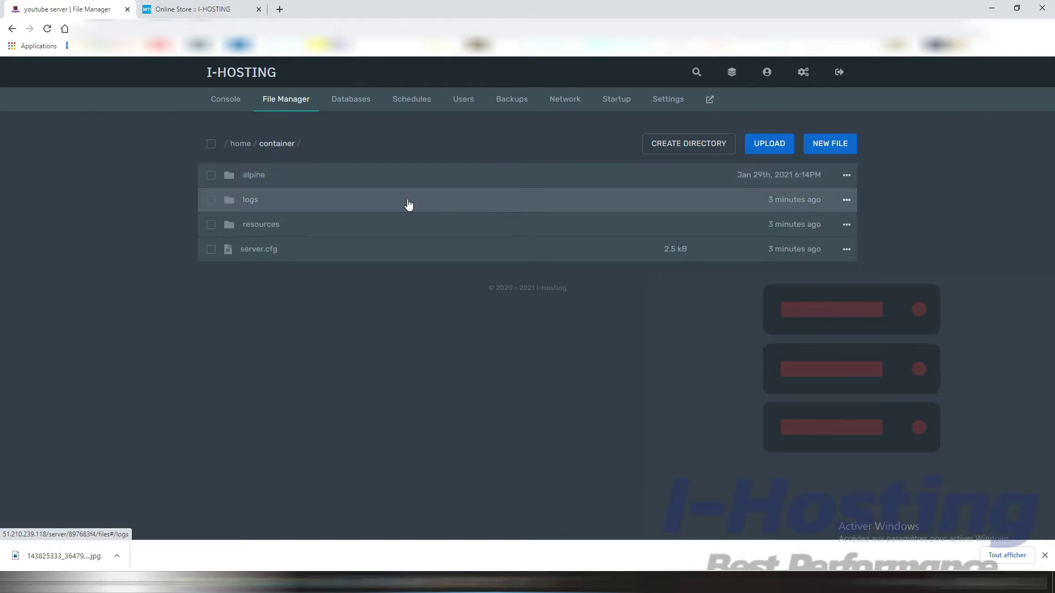
Step: Look through the Databases, Schedules (opening and closing a new schedule), Backups and Network sections
left_click(341, 106)
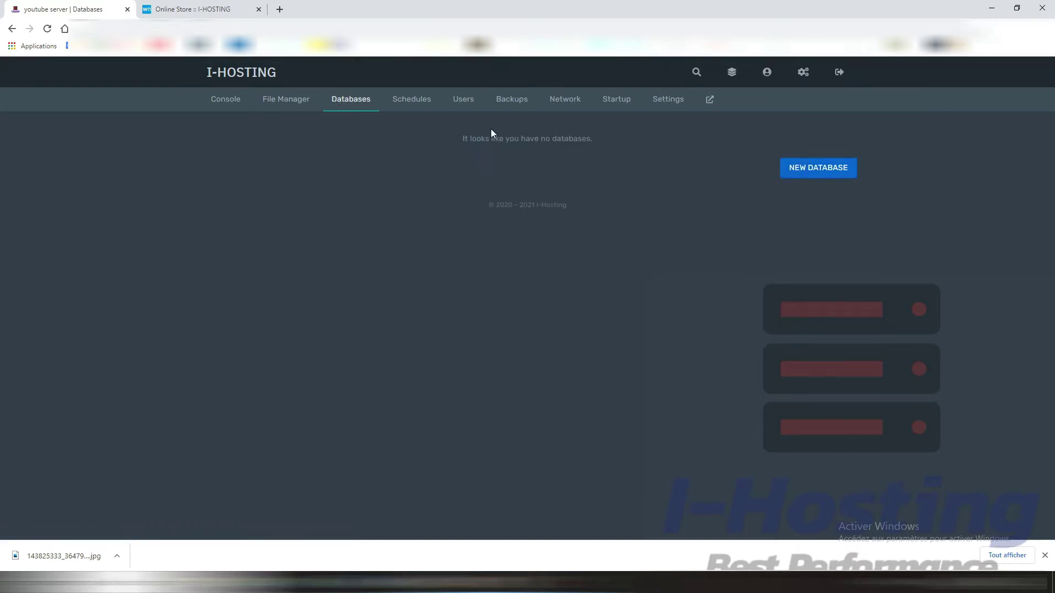
left_click(412, 100)
left_click(819, 184)
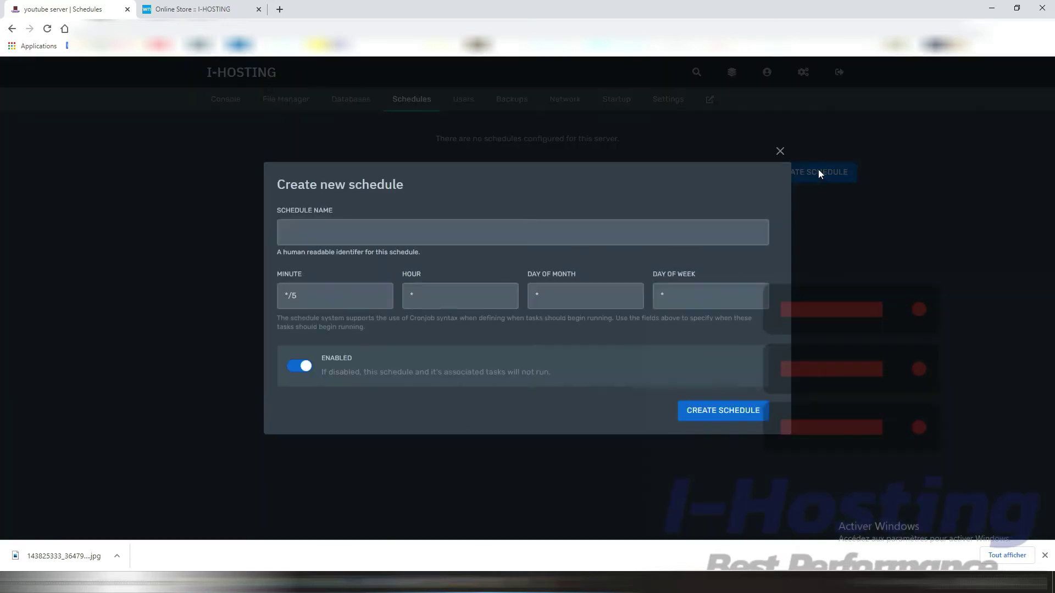
left_click(780, 152)
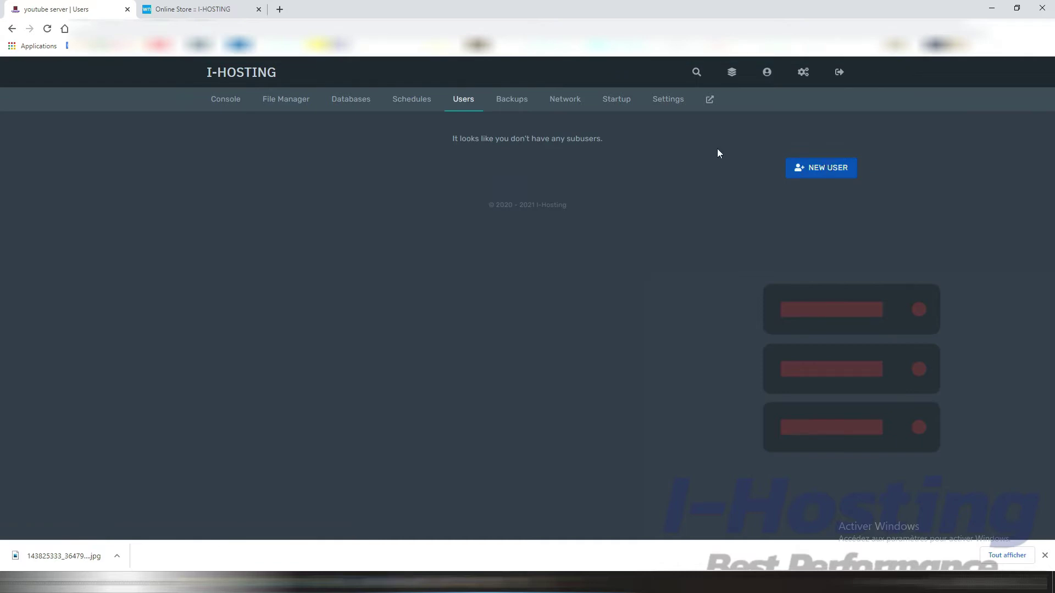
left_click(511, 98)
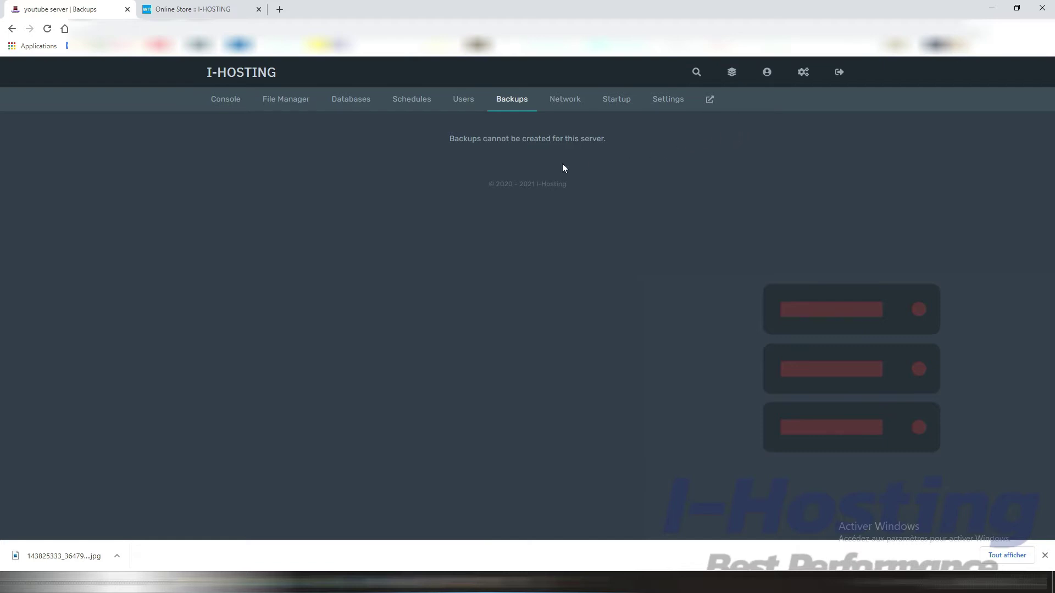
left_click(564, 104)
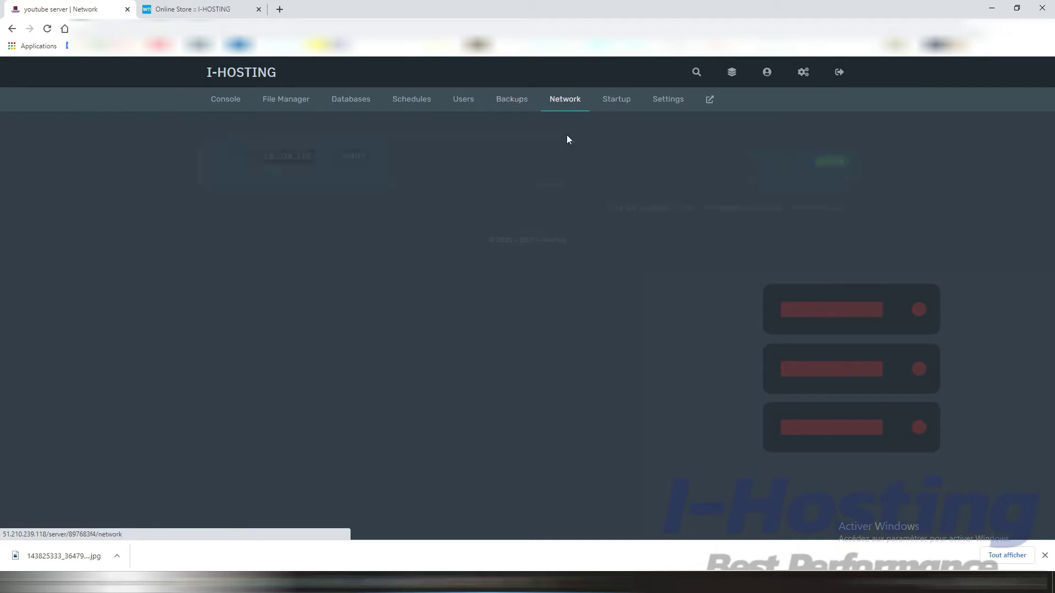
left_click(616, 100)
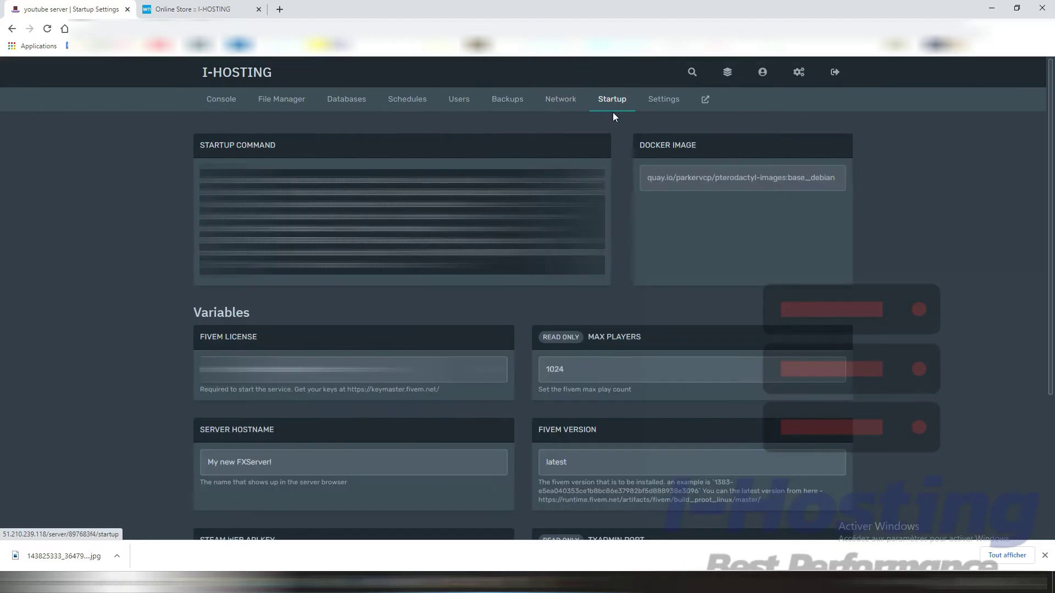
Step: Review the Startup variables: max players 1024, the FiveM License and the server hostname
scroll(612, 119, "down", 1)
scroll(585, 278, "down", 3)
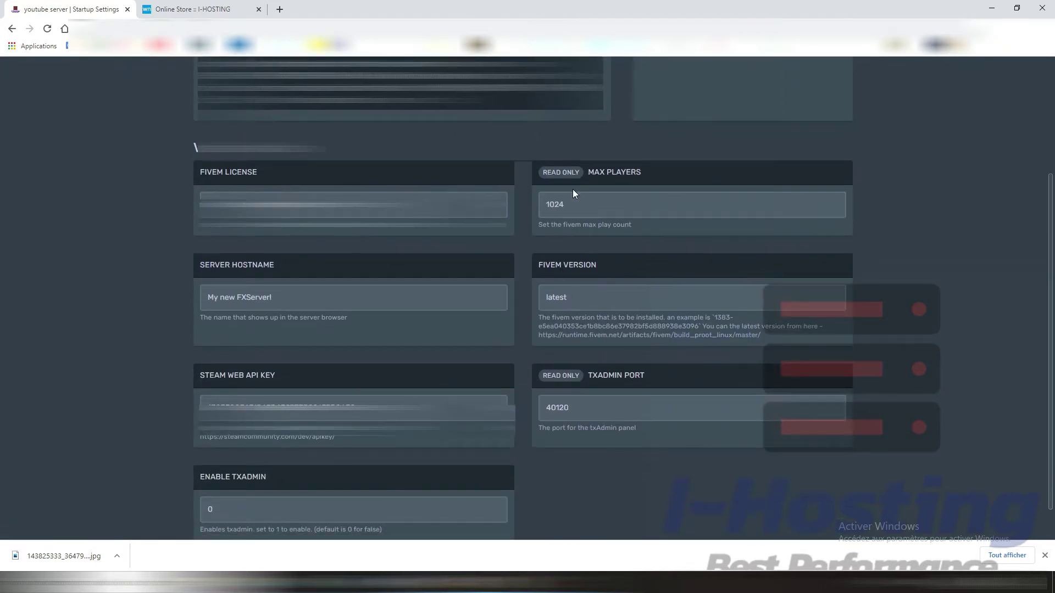
double_click(555, 204)
left_click_drag(331, 204, 163, 198)
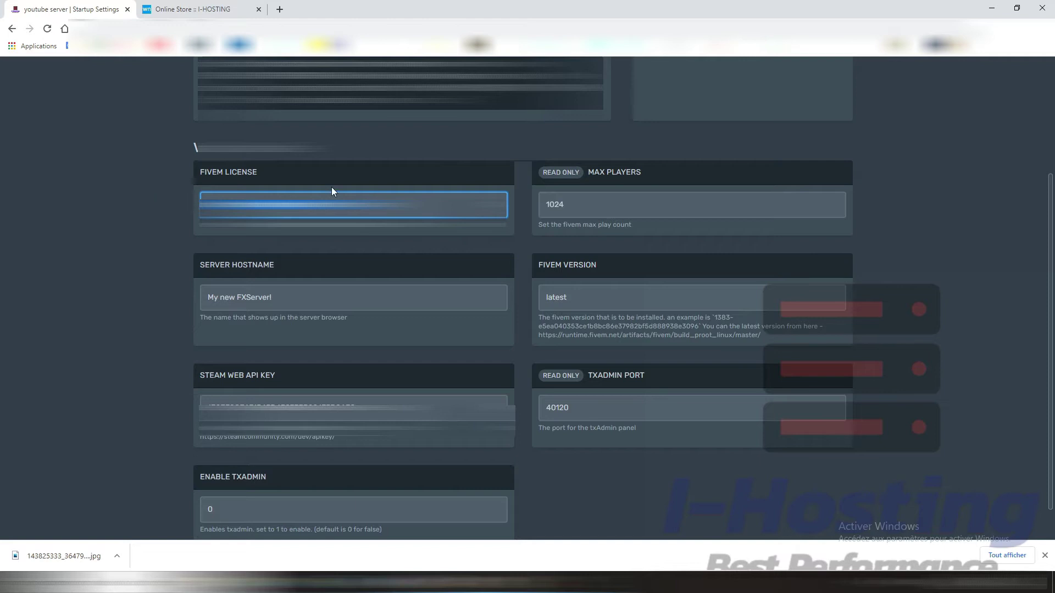
left_click_drag(302, 299, 145, 309)
scroll(393, 340, "down", 1)
left_click_drag(352, 368, 211, 350)
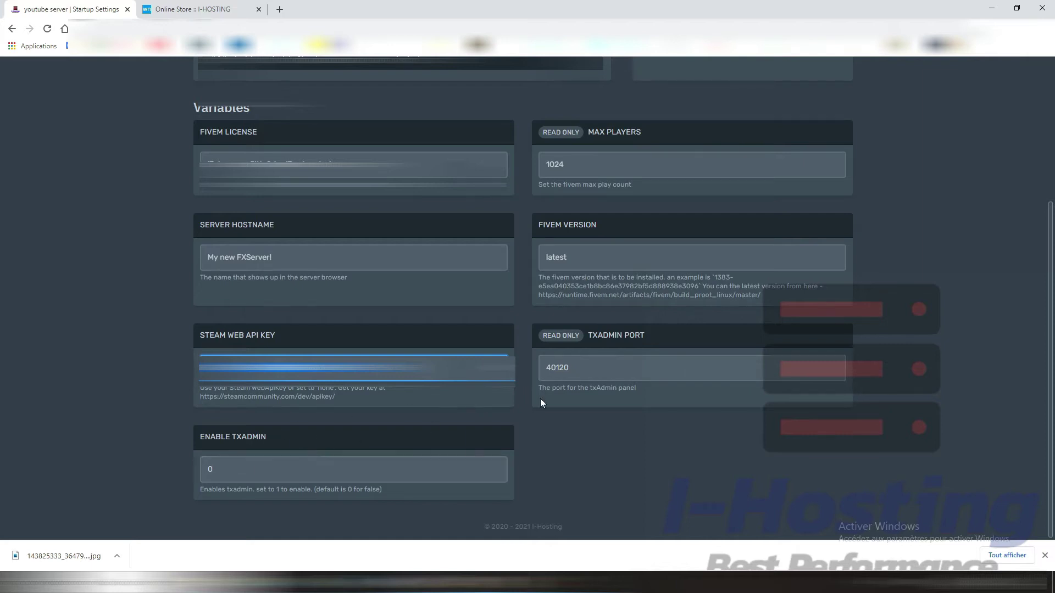
scroll(501, 300, "up", 4)
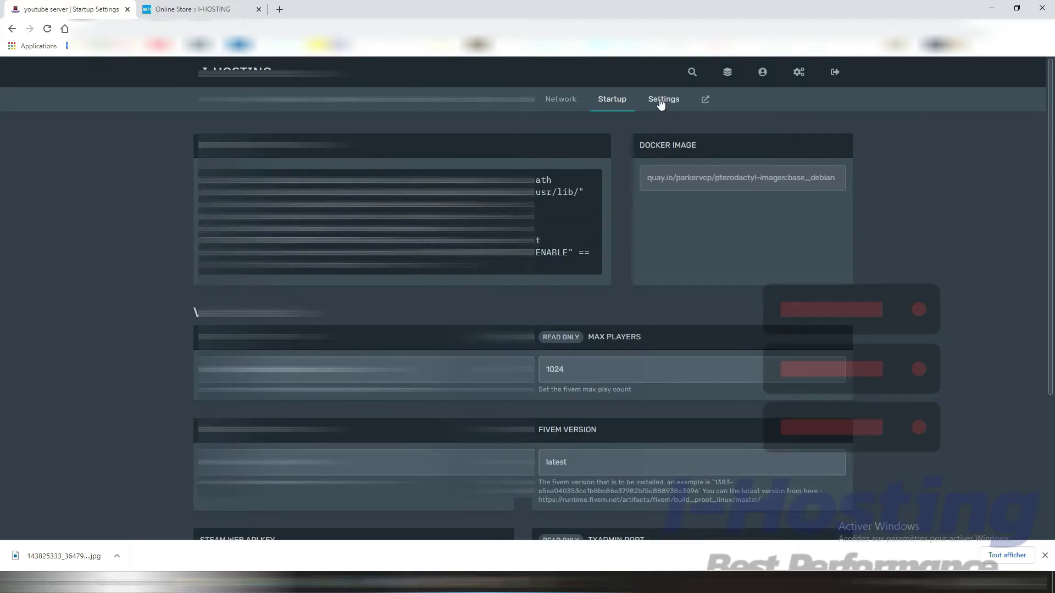
Step: Open the server Settings and highlight the SFTP connection details
left_click(650, 103)
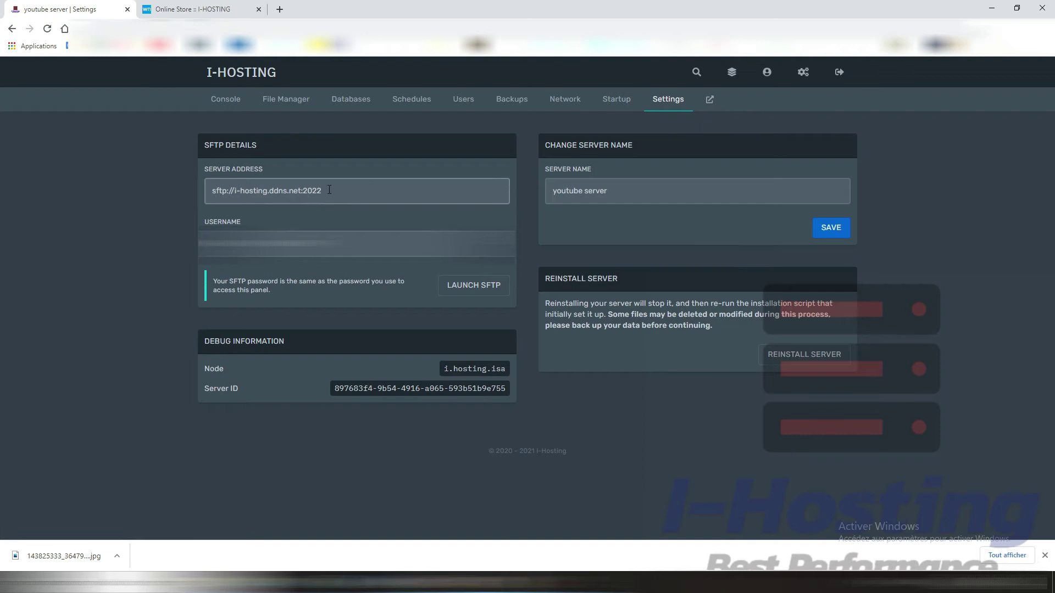
left_click_drag(274, 147, 202, 131)
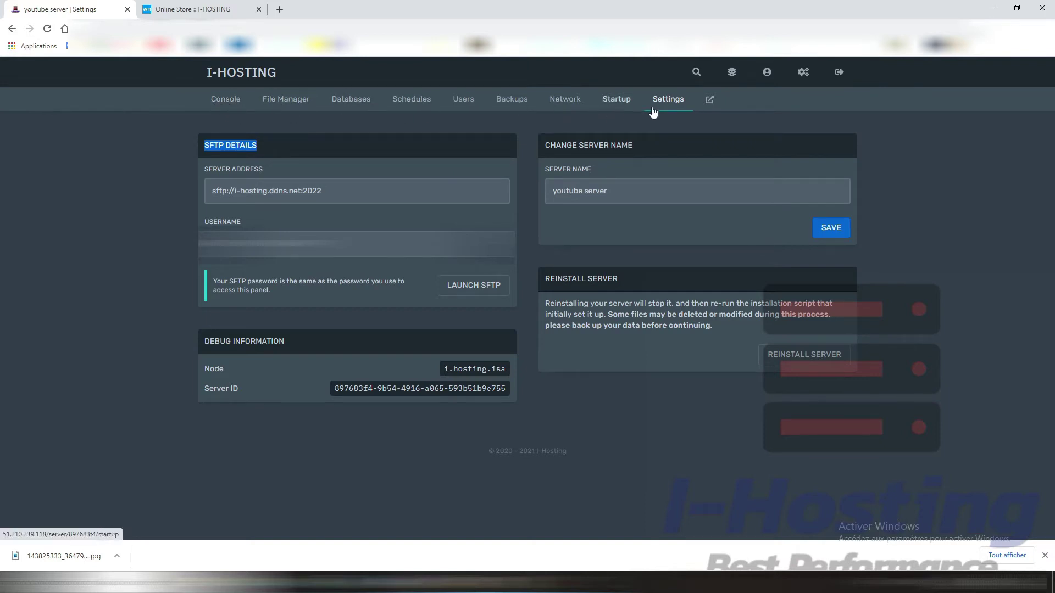
left_click(222, 101)
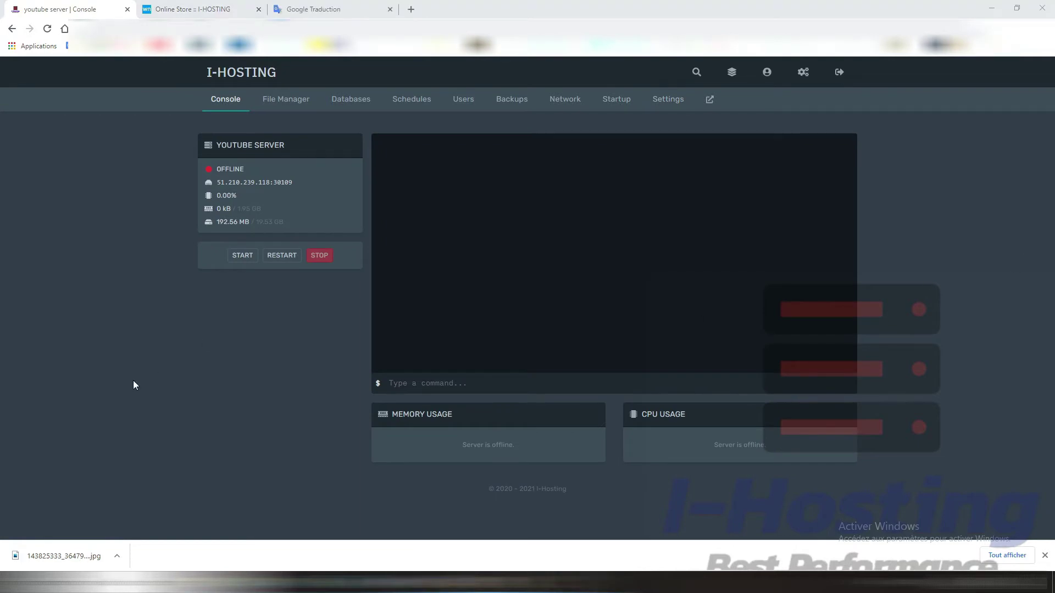
Step: Start the youtube server and close the Google Traduction browser tab
left_click(239, 255)
left_click(389, 9)
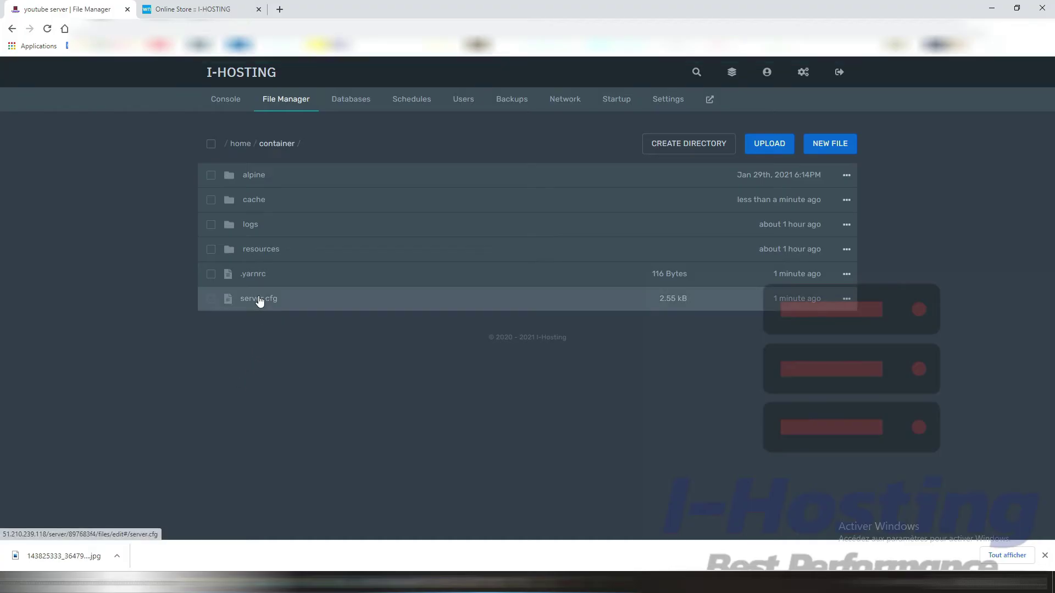
Step: In server.cfg, change sv_maxclients from 1024 to 64 and save the file
left_click(259, 303)
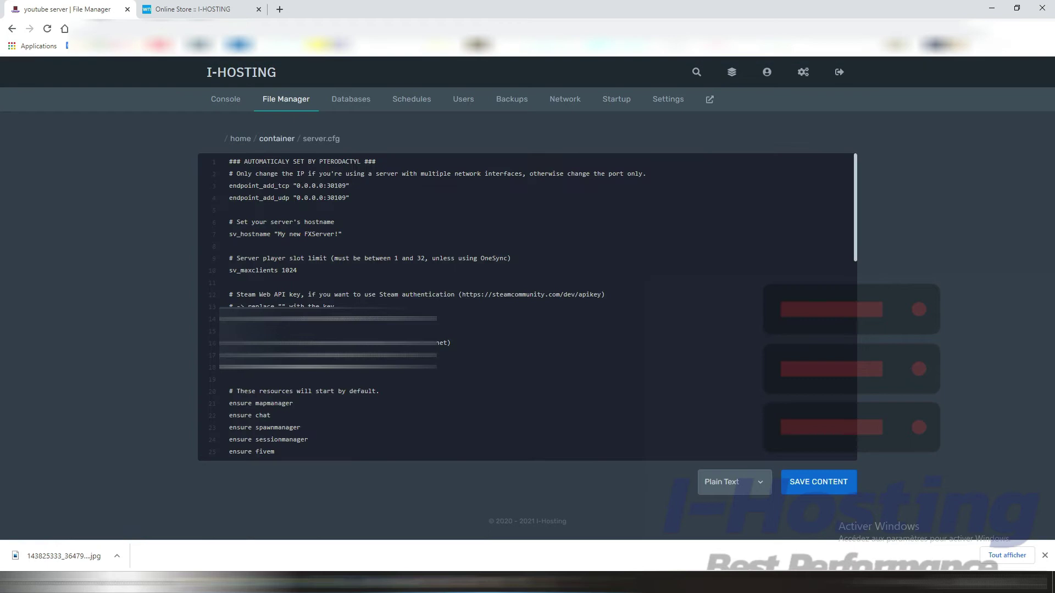
left_click_drag(327, 184, 357, 185)
left_click_drag(340, 235, 283, 215)
scroll(305, 281, "down", 2)
scroll(305, 282, "up", 1)
type("64")
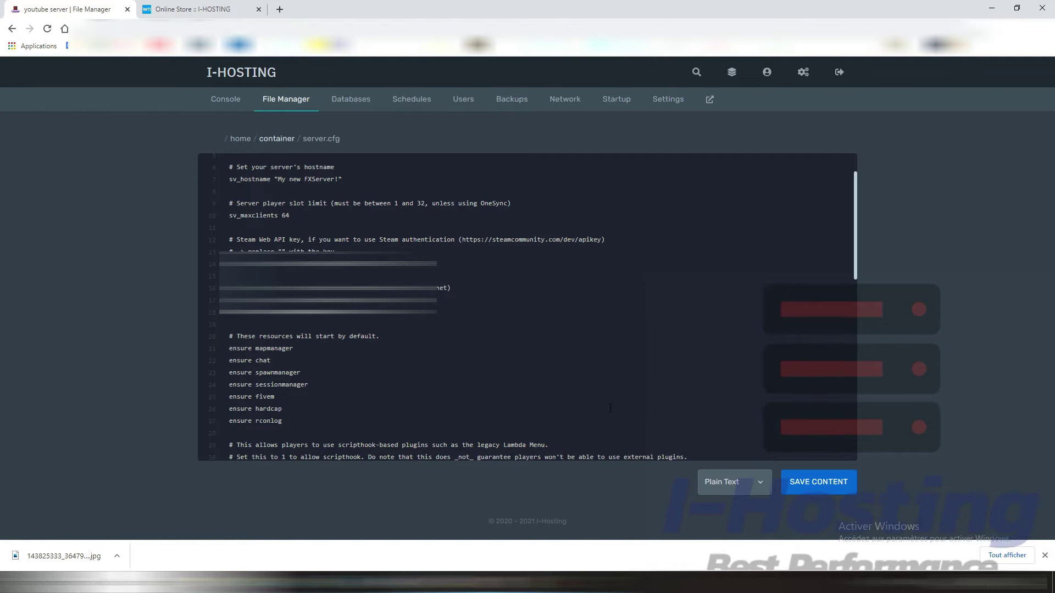
left_click(805, 493)
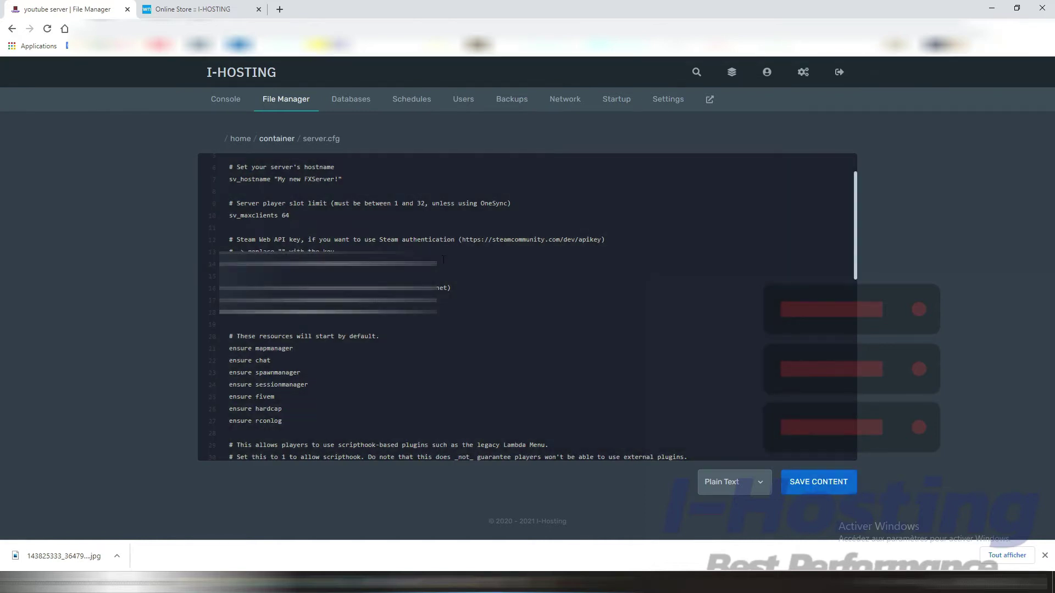
Step: Look over the rest of server.cfg, including the masked key on line 14
double_click(443, 259)
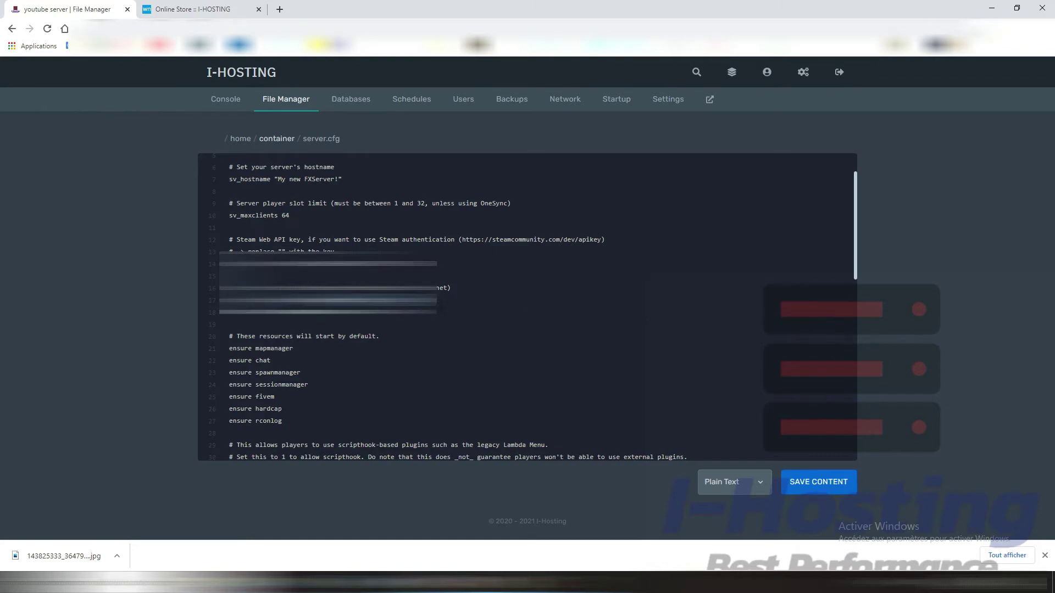
scroll(299, 317, "down", 1)
left_click_drag(229, 378, 221, 277)
scroll(222, 277, "down", 7)
scroll(329, 345, "up", 4)
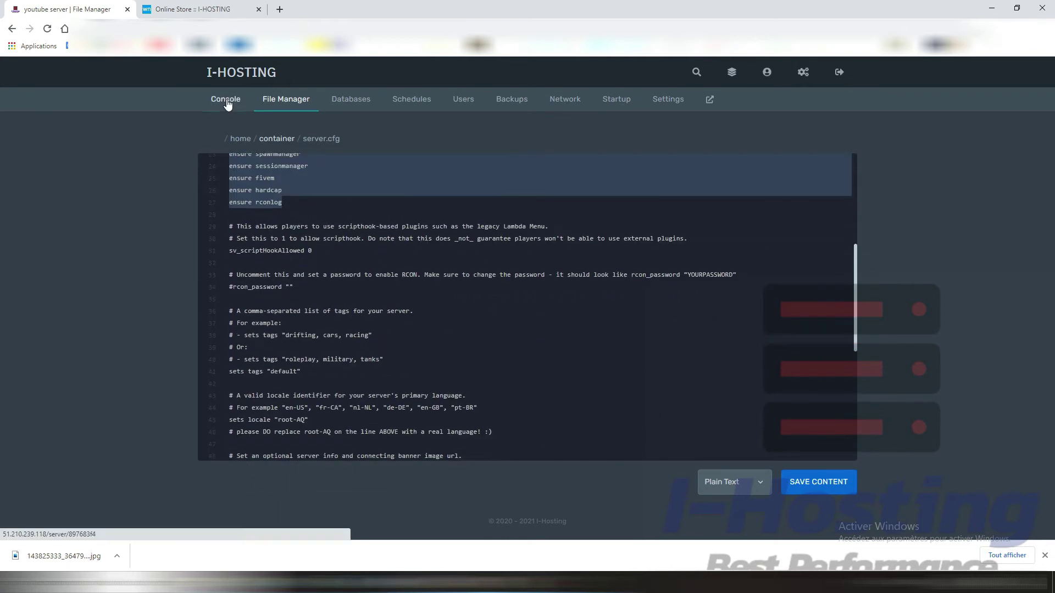
Step: Launch FiveM from Windows search and copy the server address 51.210.239.118:30109 from the console
left_click(225, 99)
left_click(120, 583)
type("fi")
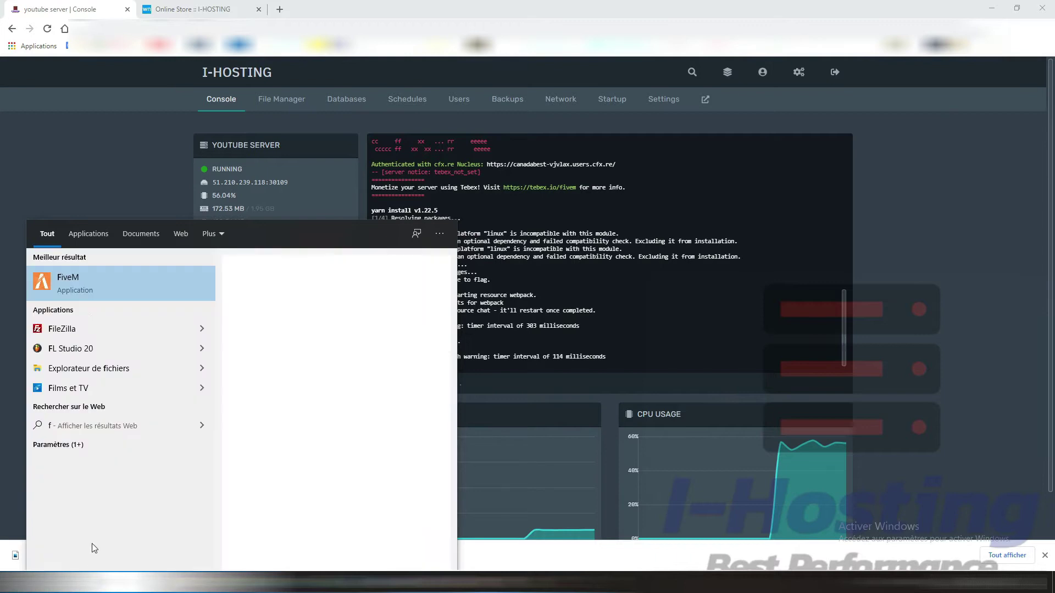
left_click(88, 284)
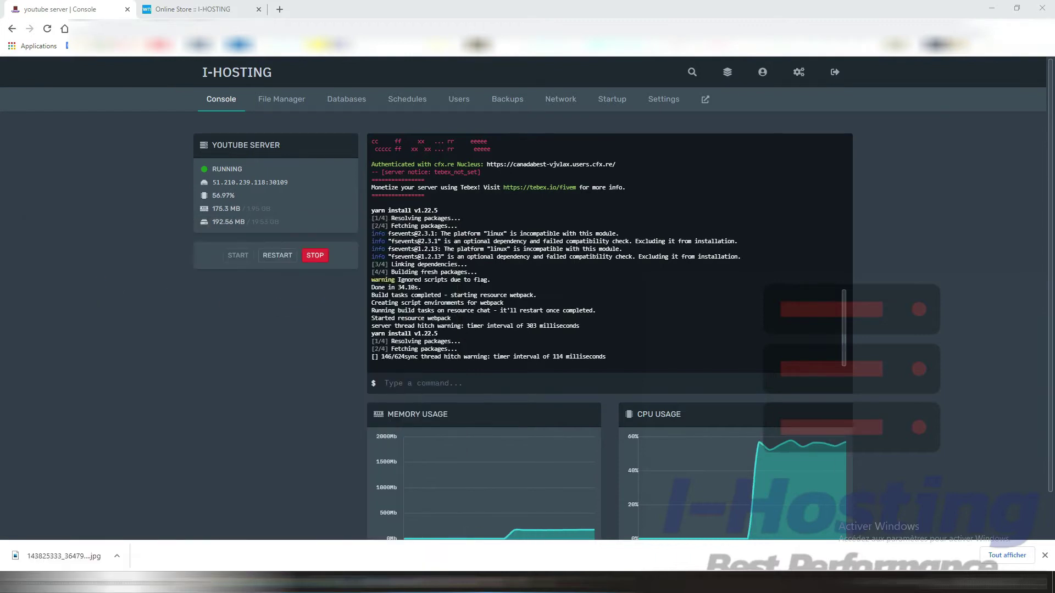
left_click(259, 186)
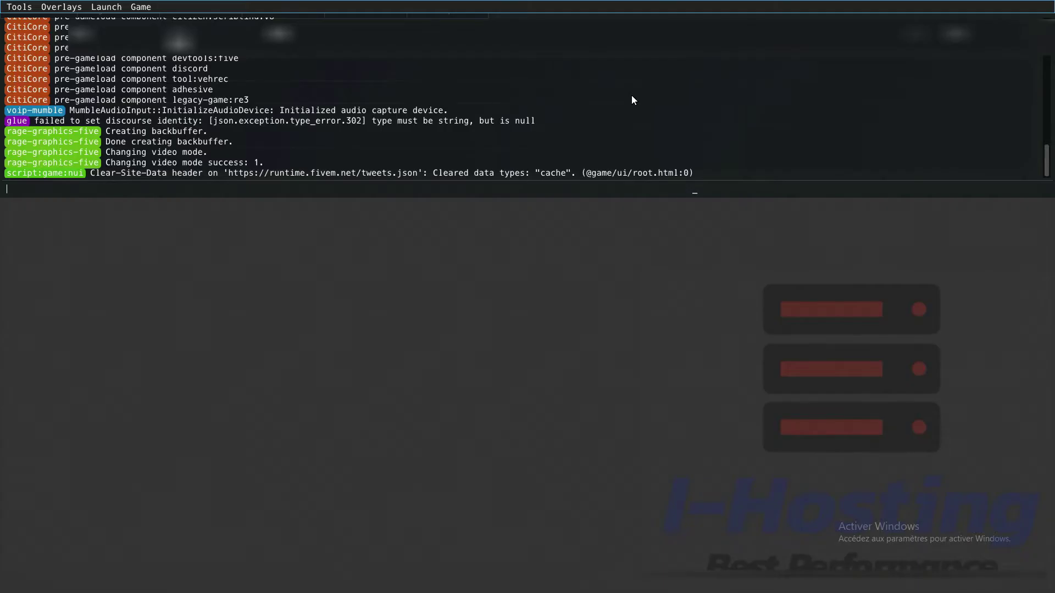
Step: Run 'connect 51.210.239.118:30109' in the FiveM console to join the server
type("connect")
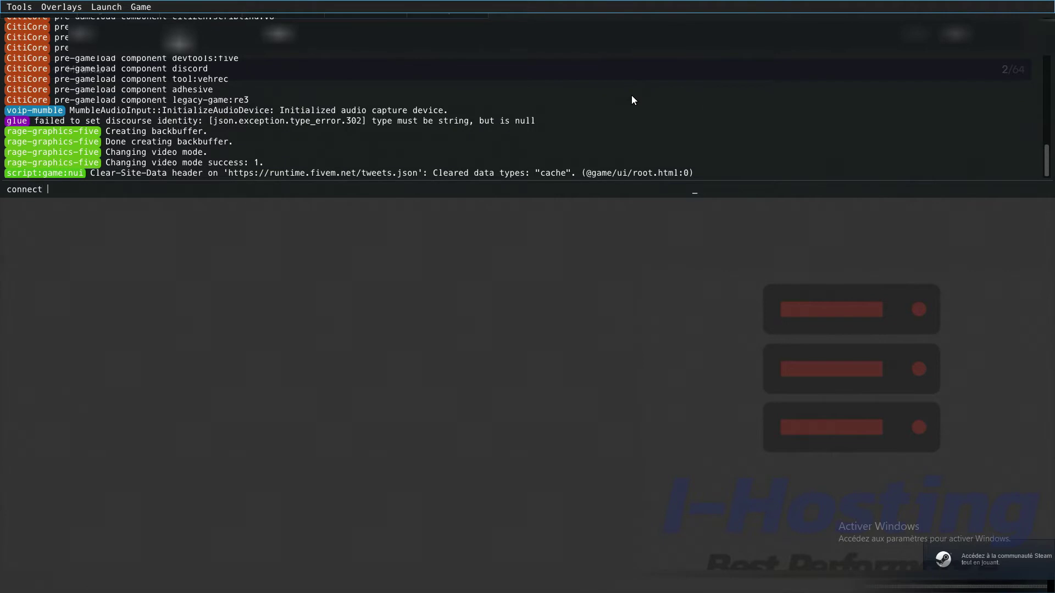
type("51.210.239.118:30109")
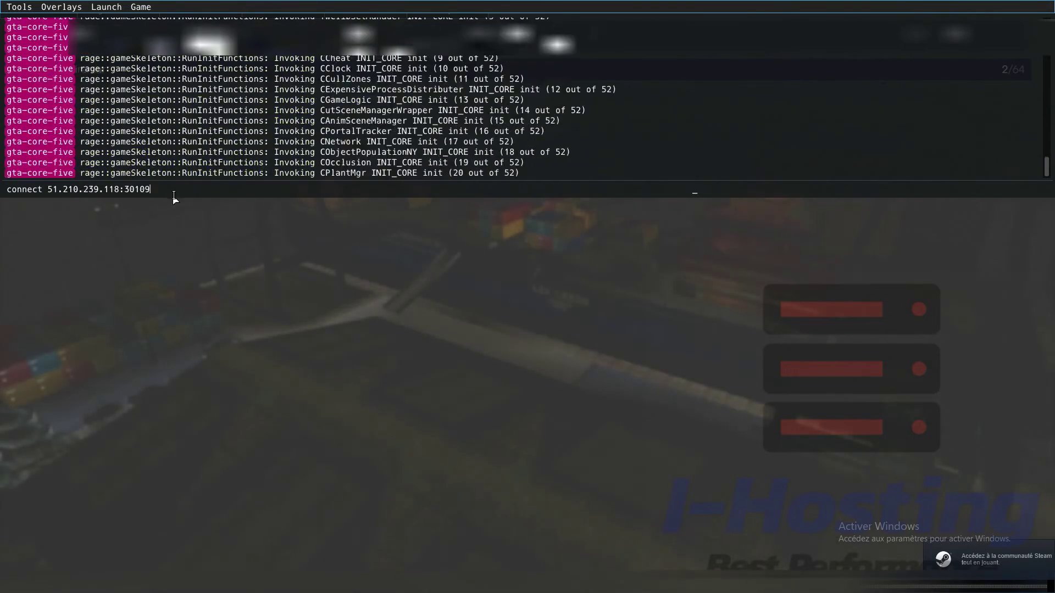
key("BackSpace")
key("BackSpace")
key("BackSpace")
key("BackSpace")
key("BackSpace")
key("BackSpace")
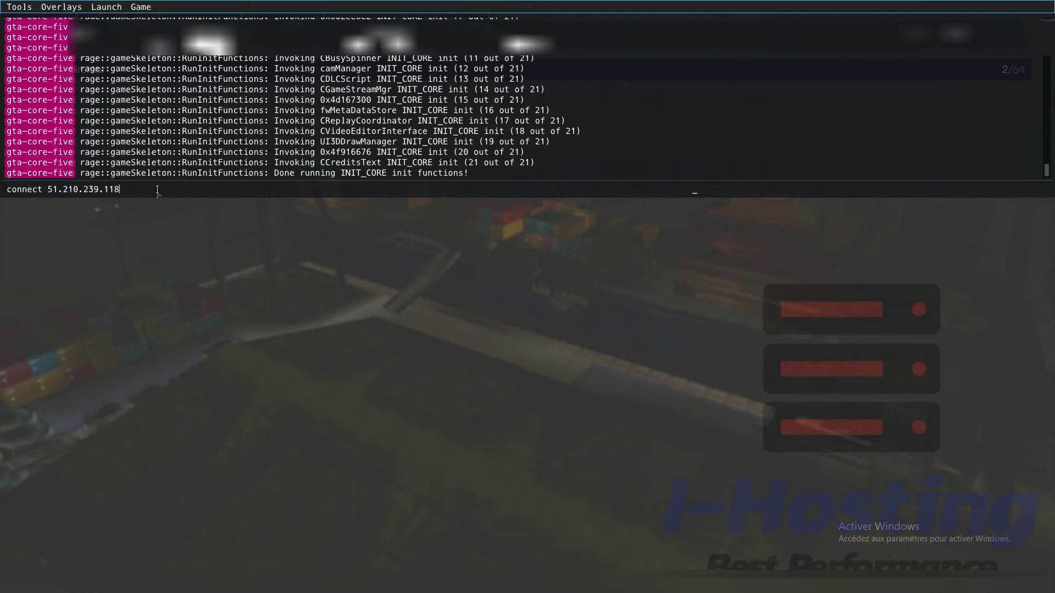
key("BackSpace")
key("BackSpace")
key("BackSpace")
key("BackSpace")
key("BackSpace")
key("BackSpace")
key("BackSpace")
key("BackSpace")
key("BackSpace")
type("51.210.239.118:30109")
key("BackSpace")
key("BackSpace")
key("BackSpace")
key("BackSpace")
key("BackSpace")
key("BackSpace")
key("BackSpace")
key("BackSpace")
key("BackSpace")
key("BackSpace")
key("BackSpace")
key("BackSpace")
key("BackSpace")
key("BackSpace")
key("BackSpace")
key("BackSpace")
type("51.210.239.118:30109")
key("Return")
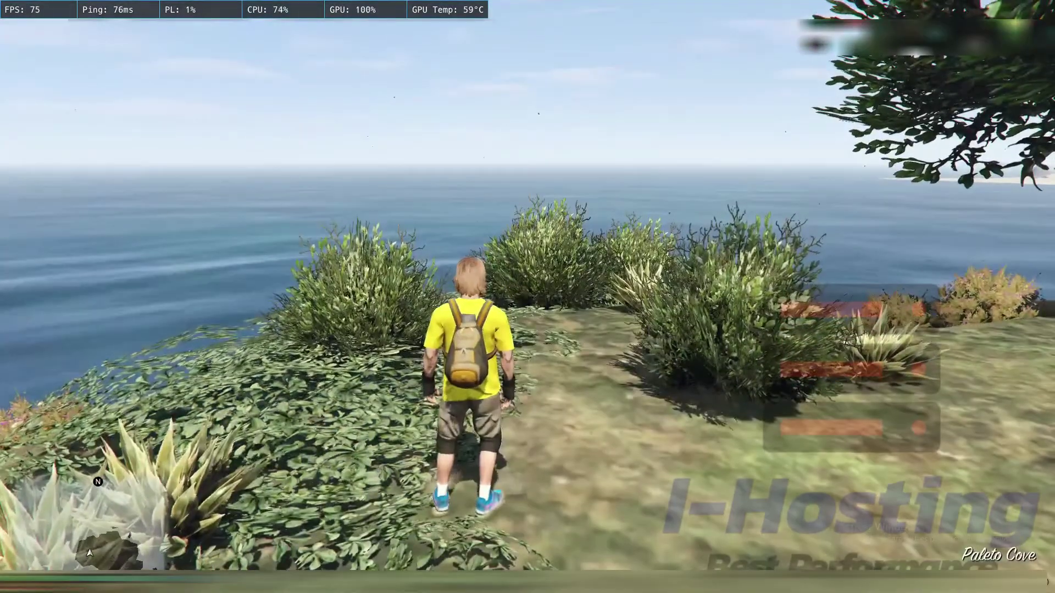
Step: Walk around in the game, then quit with Alt+F4 to disconnect from the server
key("w")
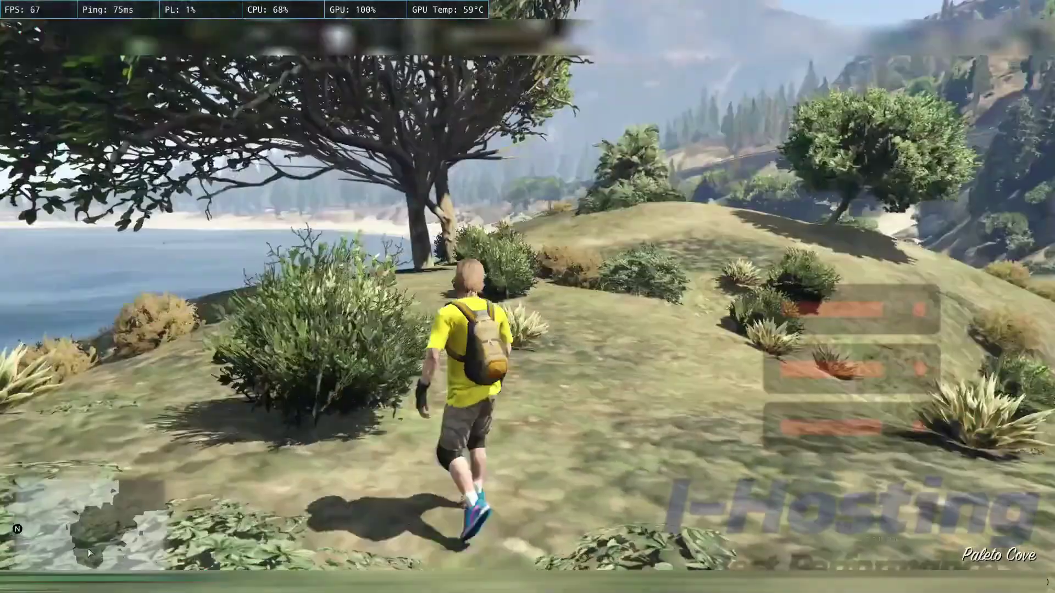
key("w")
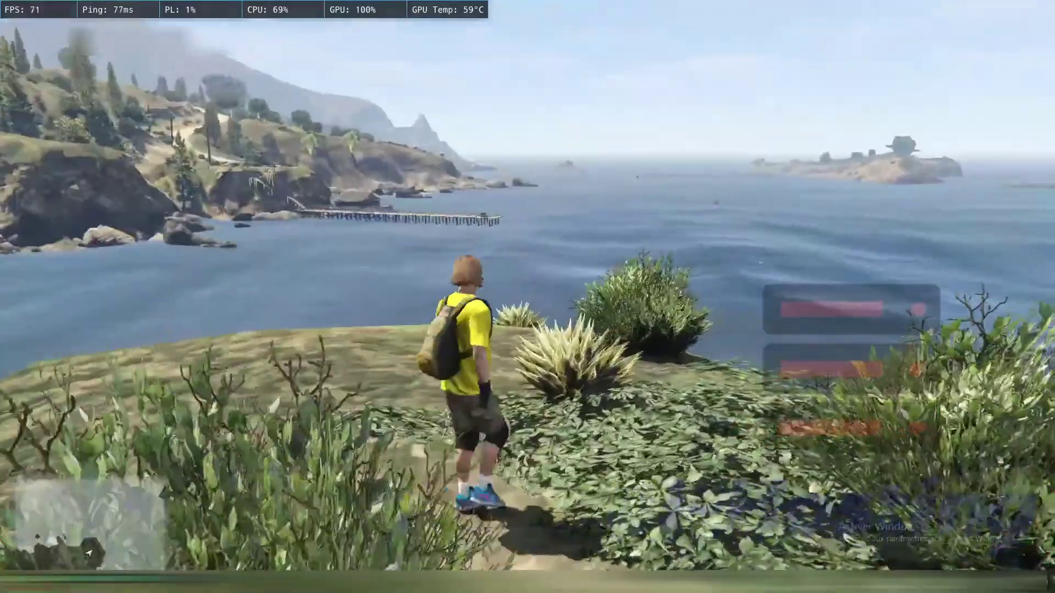
key("F8")
type("connect 51.210.239.118:30109")
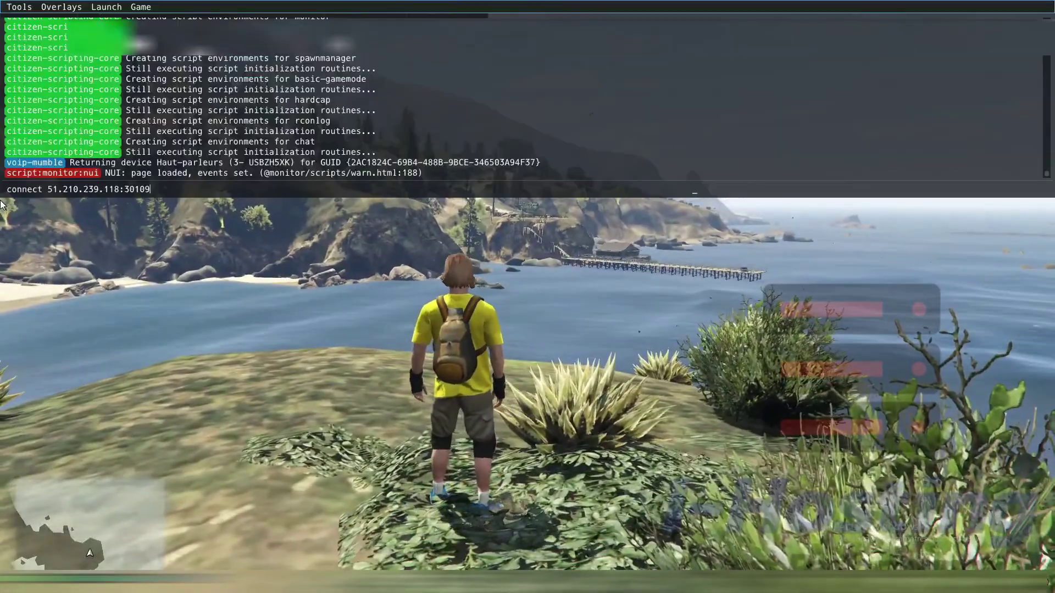
key("F8")
key("w")
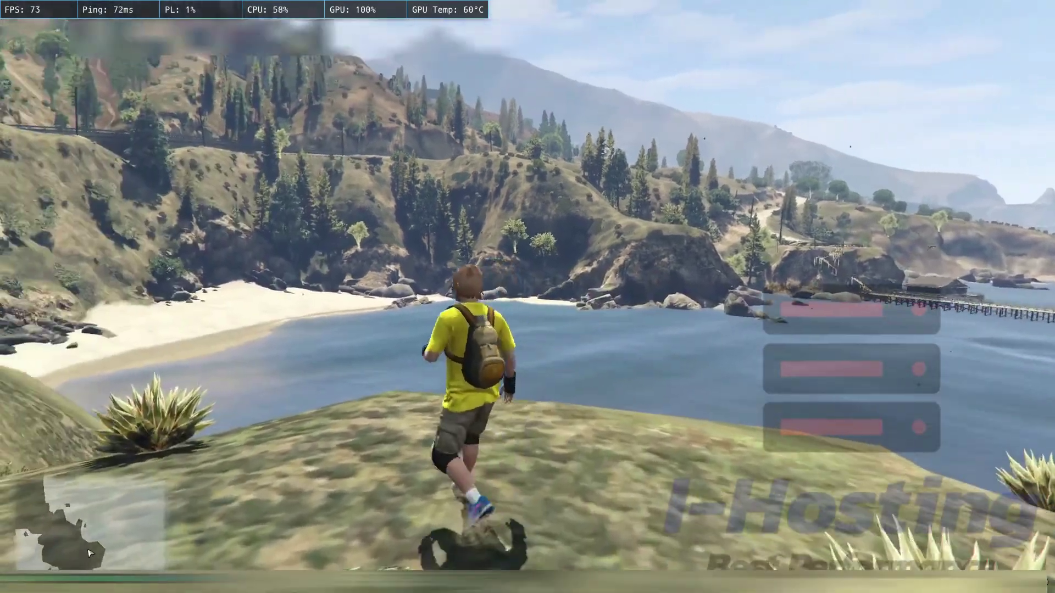
key("alt+F4")
key("Return")
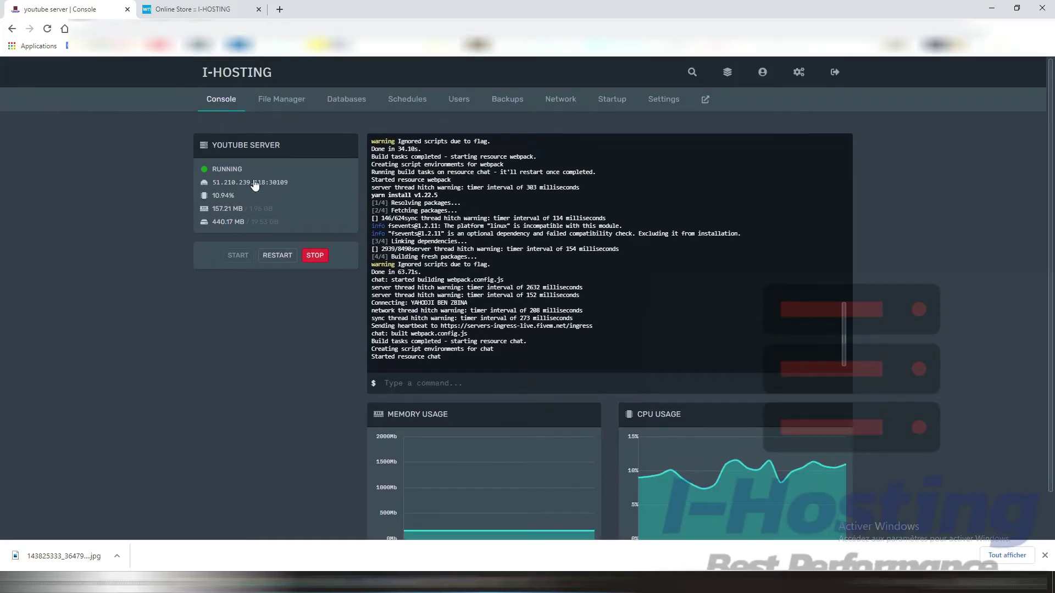
Step: Copy the server address, then type i-hosting.ddns.net:30109 in a new tab and copy it
left_click(236, 186)
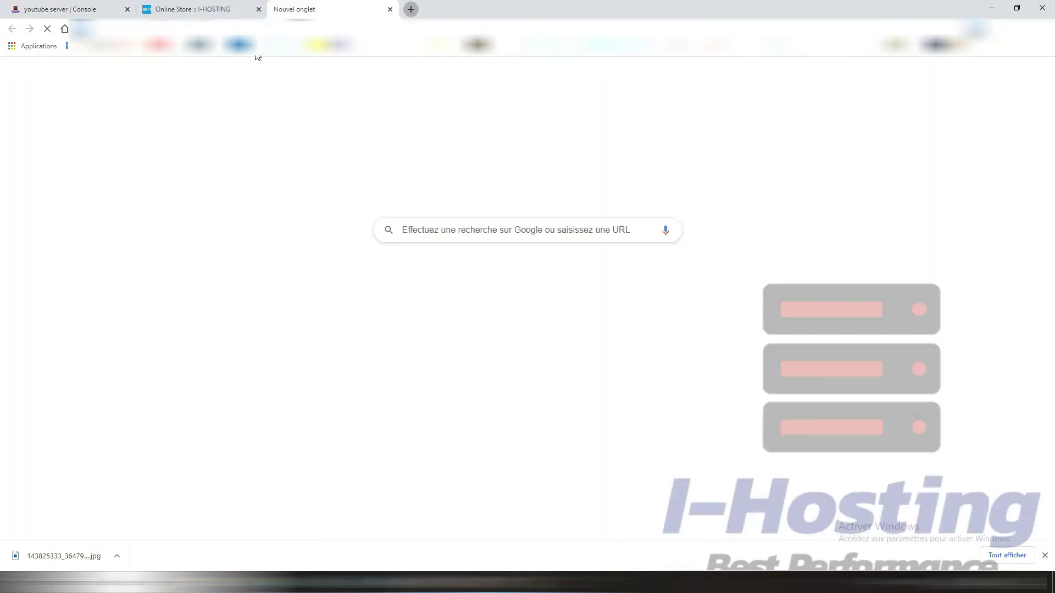
left_click(280, 8)
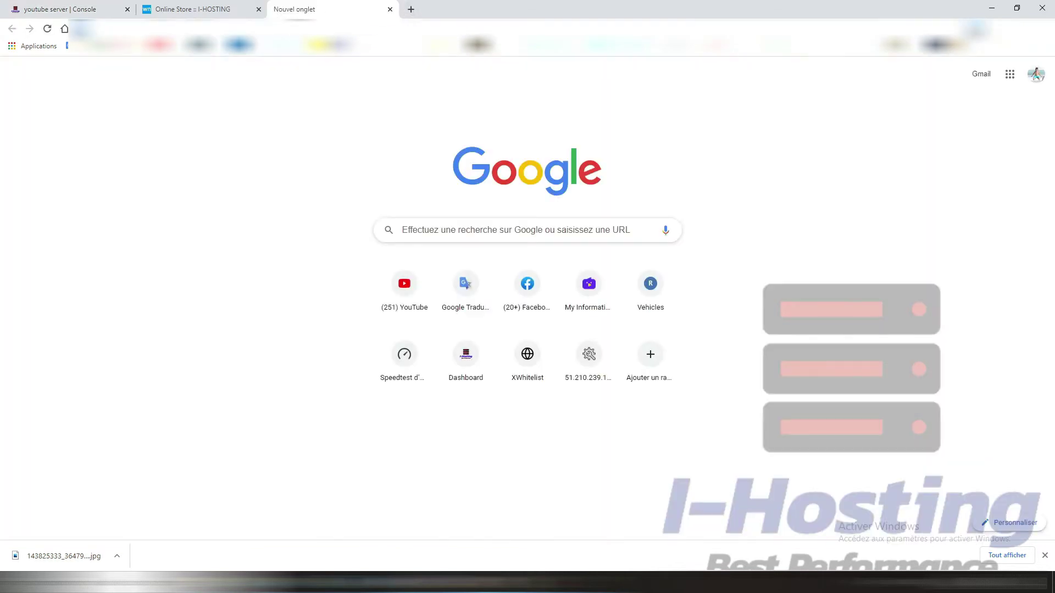
type("i-hosting.ddns.net")
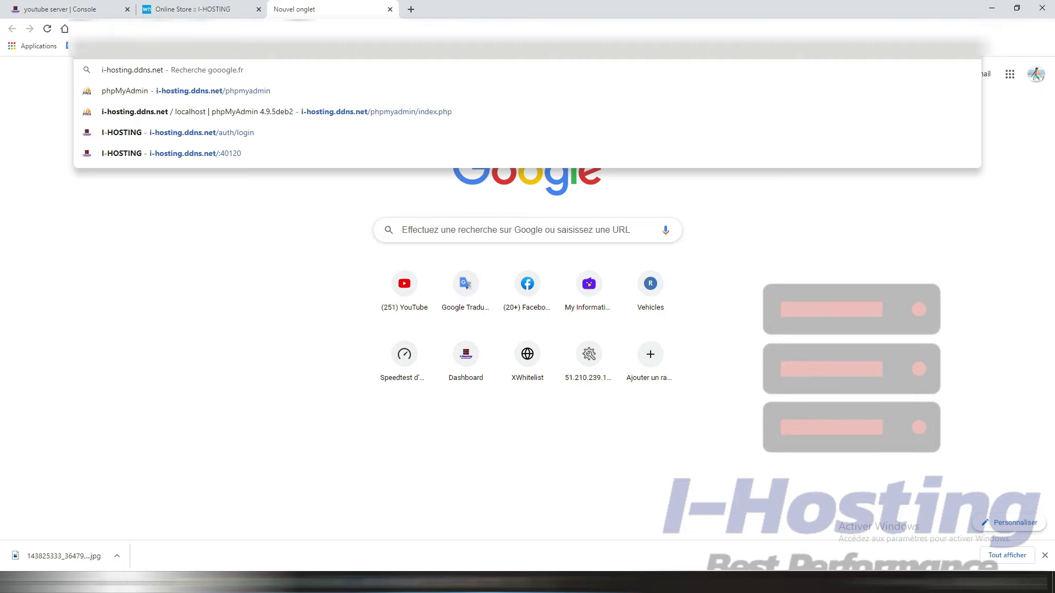
left_click(82, 10)
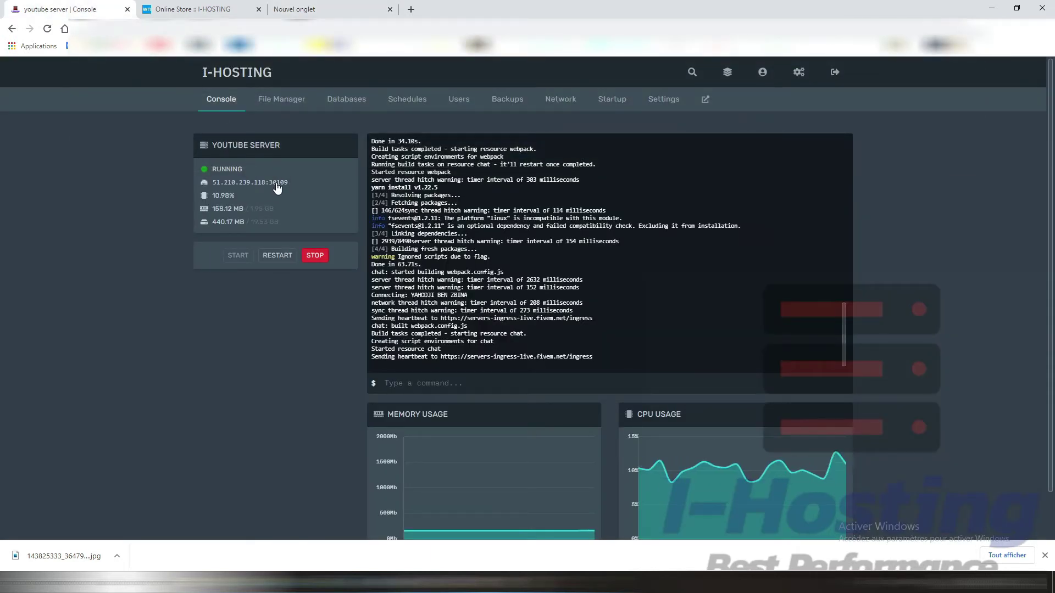
left_click(307, 9)
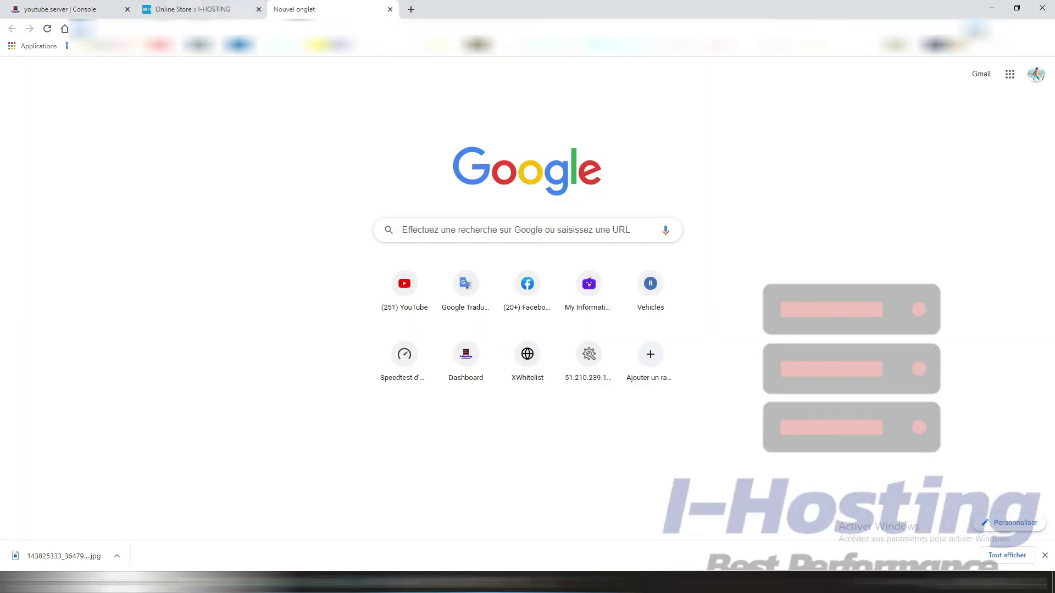
type("i-hosting.ddns.net:30109")
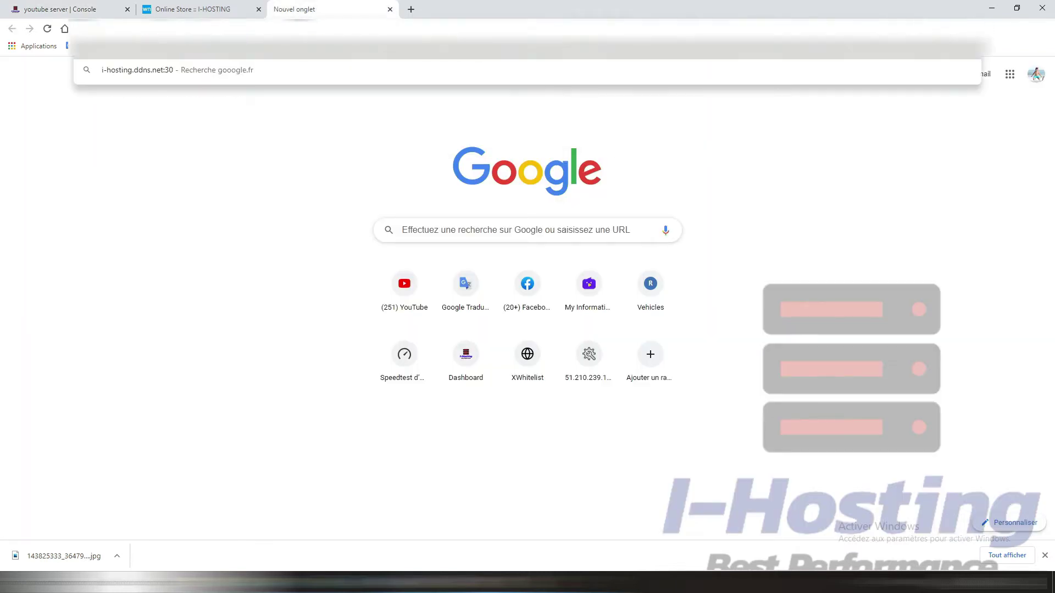
right_click(127, 32)
left_click(162, 88)
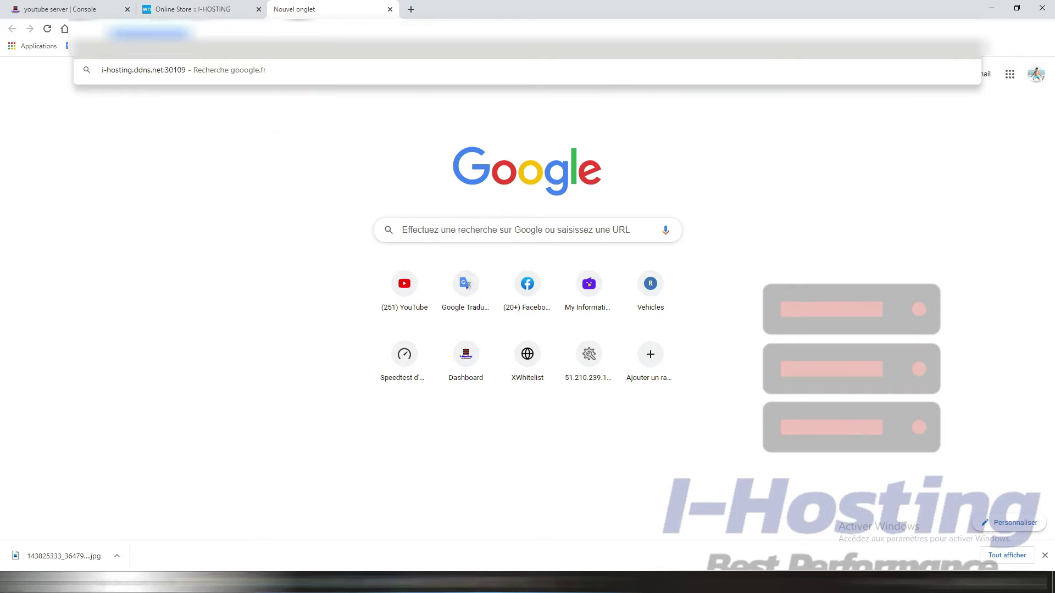
key("super")
key("Escape")
left_click(69, 5)
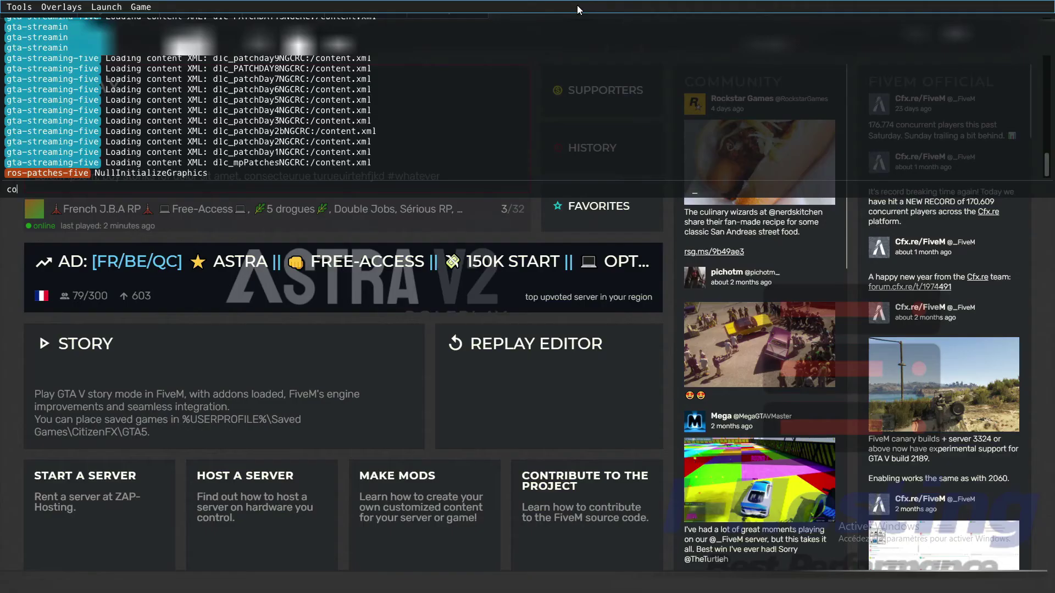
type("nect")
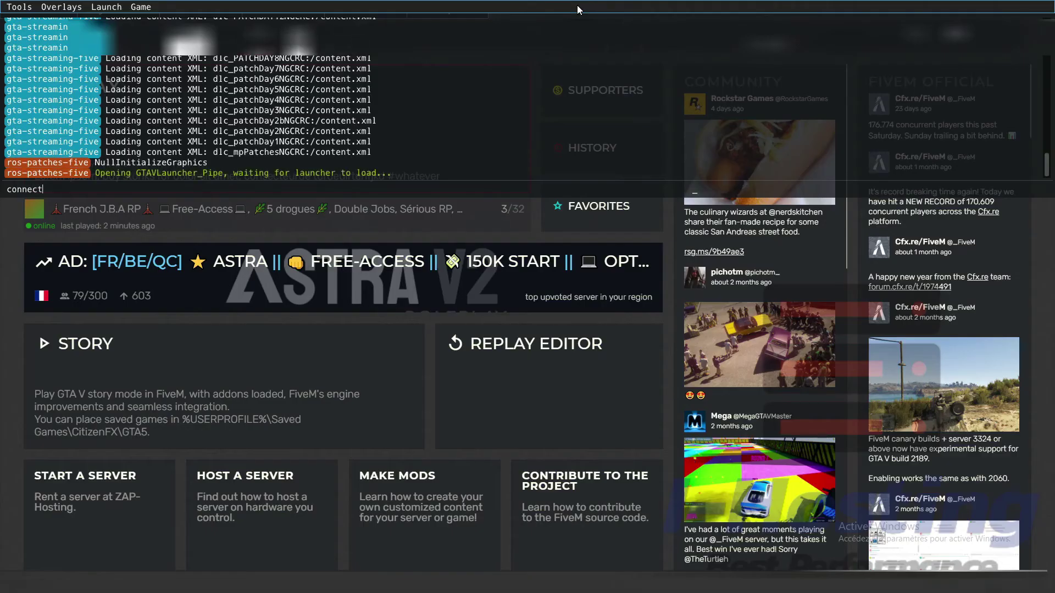
type("http://i-hosting.ddns.net:30109/")
key("BackSpace")
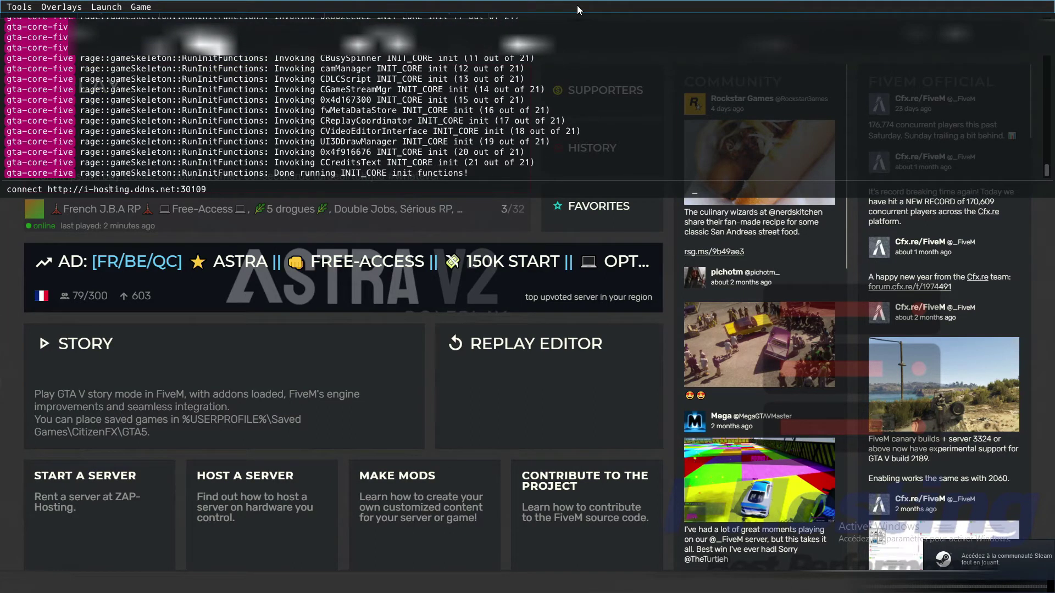
key("BackSpace")
key("BackSpace")
key("BackSpace")
key("BackSpace")
key("BackSpace")
key("BackSpace")
key("BackSpace")
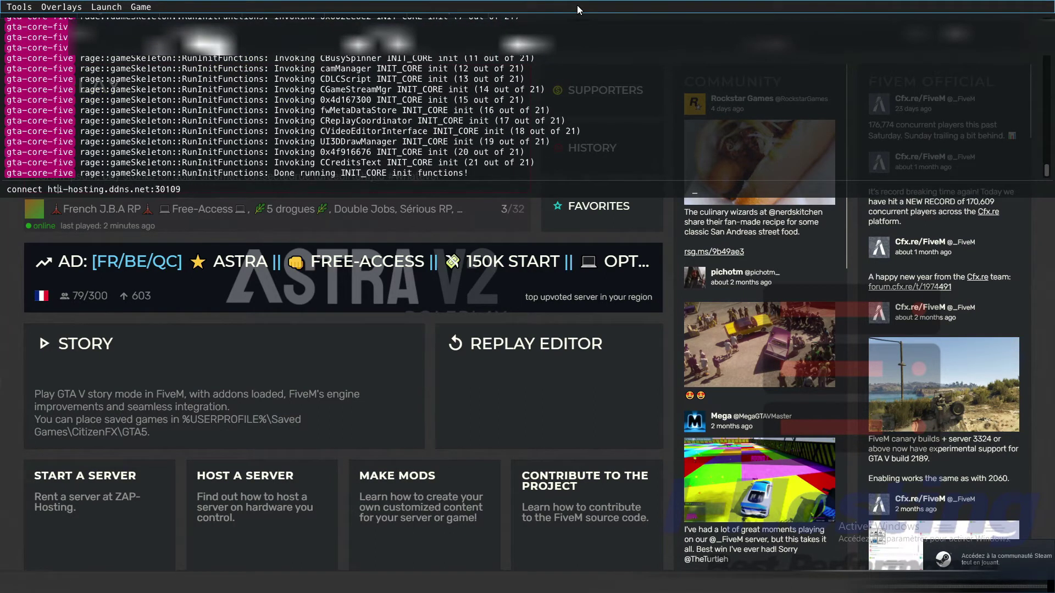
key("Return")
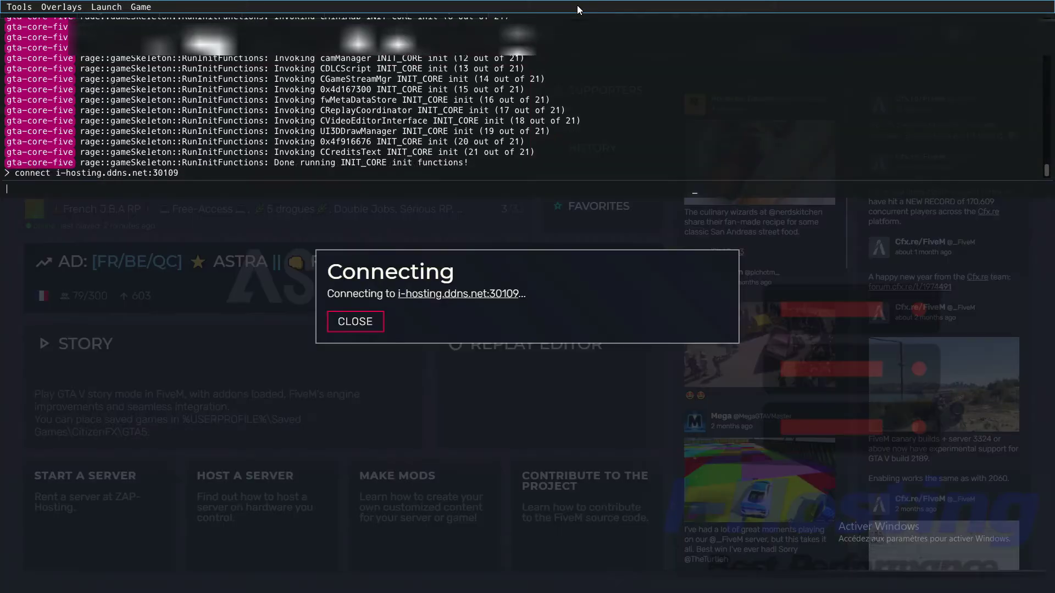
key("F8")
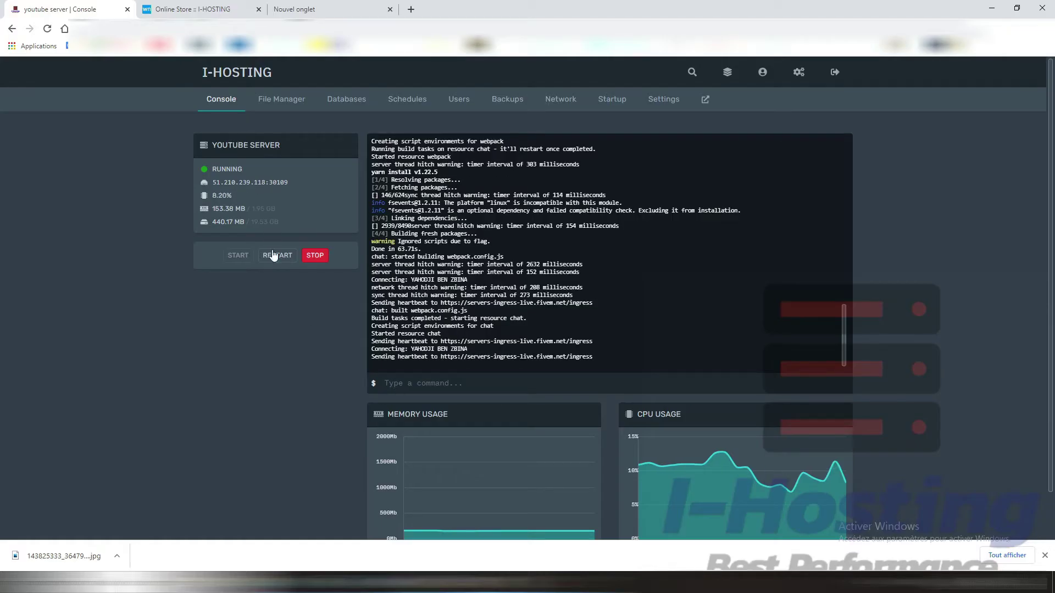
Step: Go through the File Manager to the youtube server's empty Databases page
left_click(276, 112)
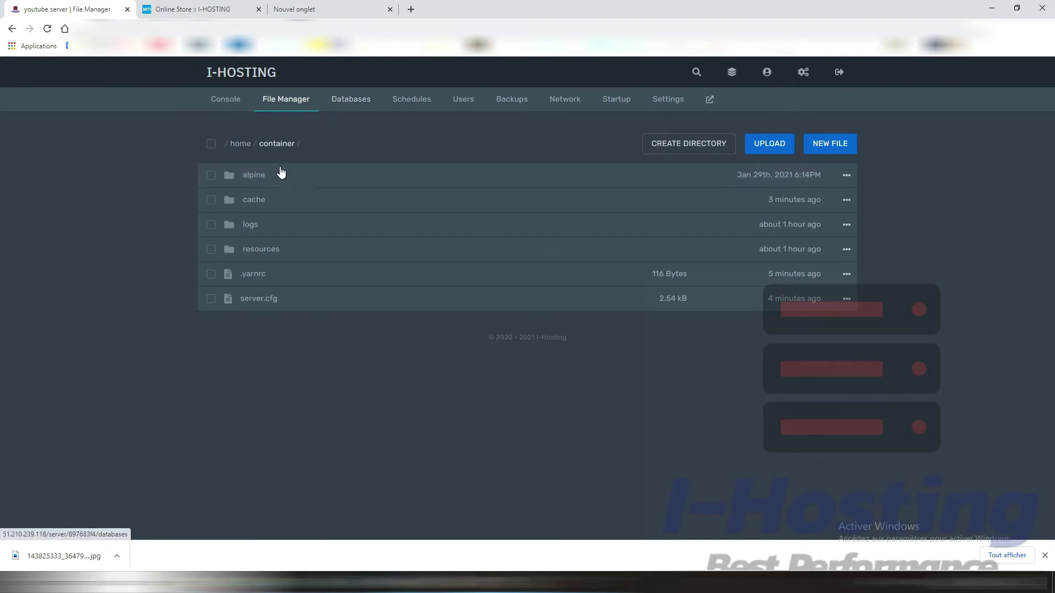
left_click(337, 104)
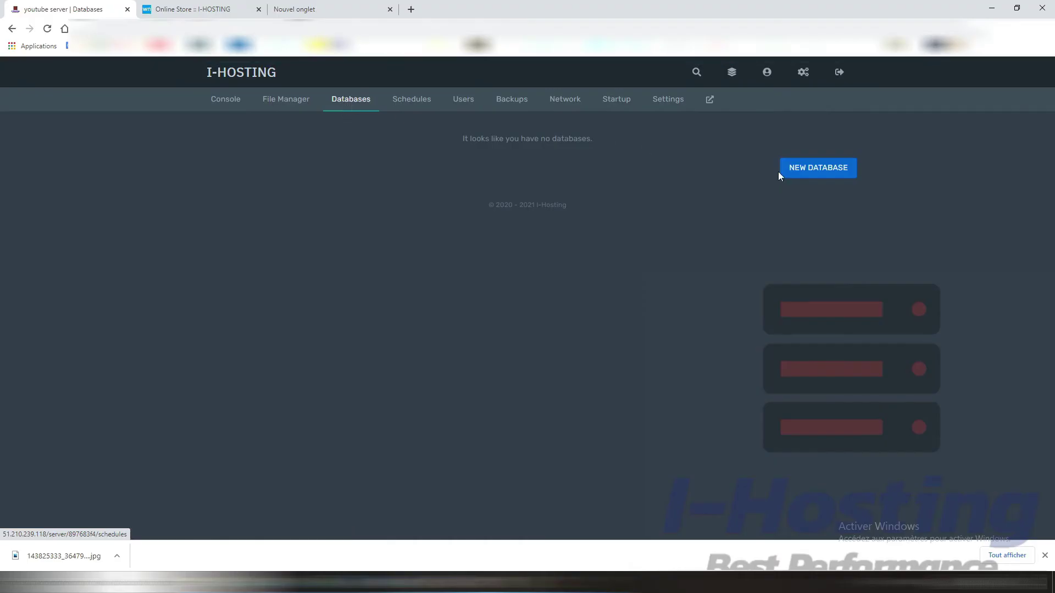
Step: Create a database named youtube with connections from %, which appears as s33_youtube
left_click(817, 168)
left_click(379, 237)
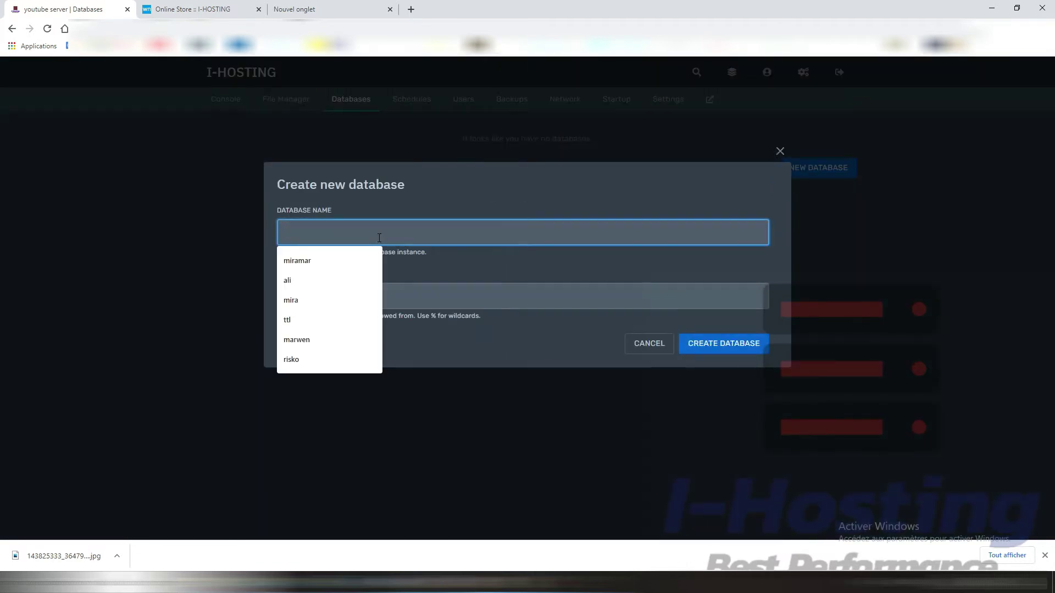
type("yo")
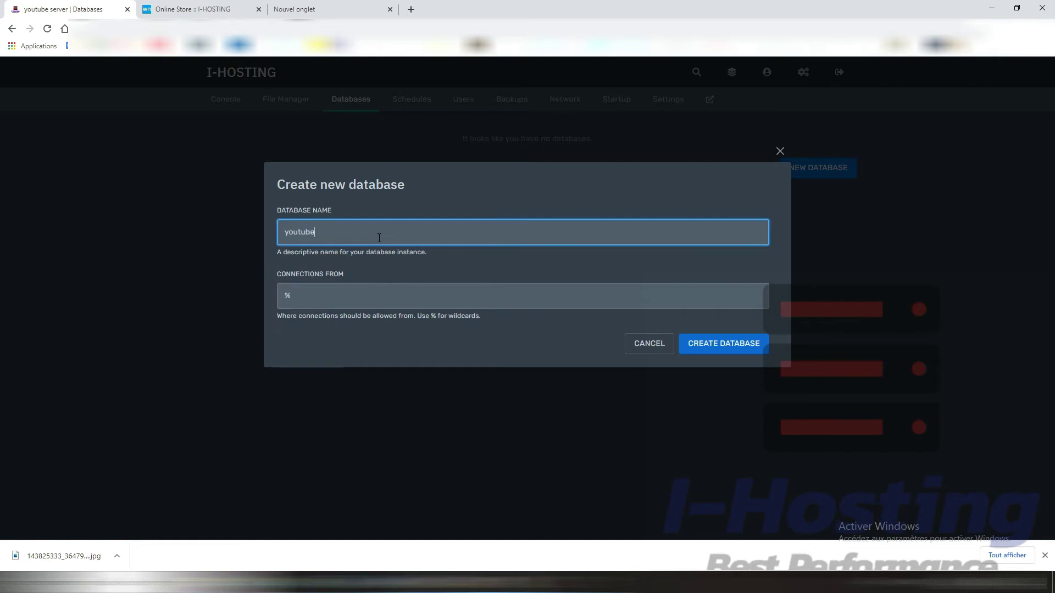
type("utube")
left_click(742, 351)
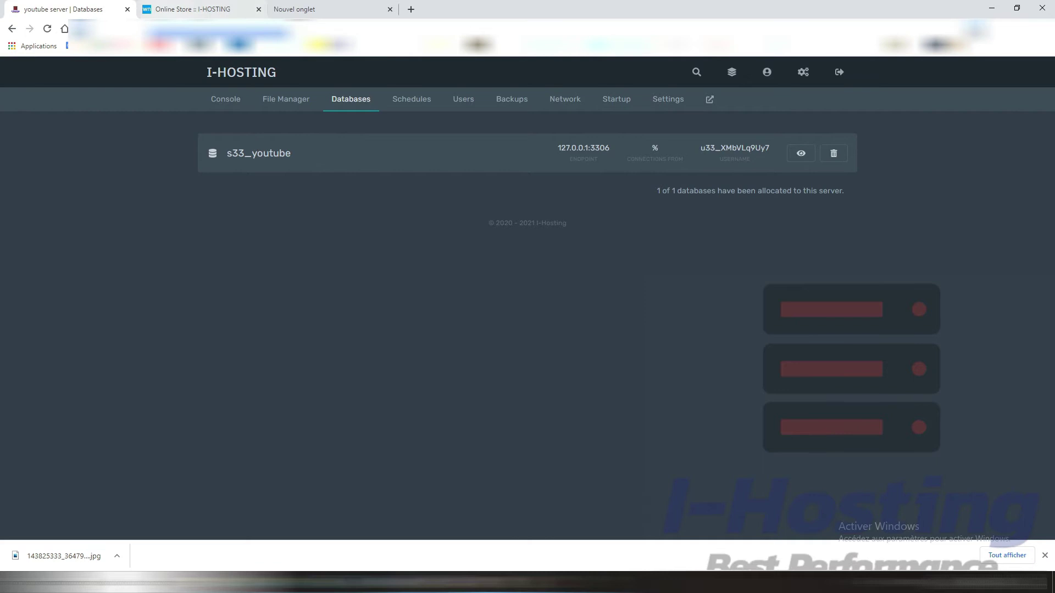
left_click(192, 9)
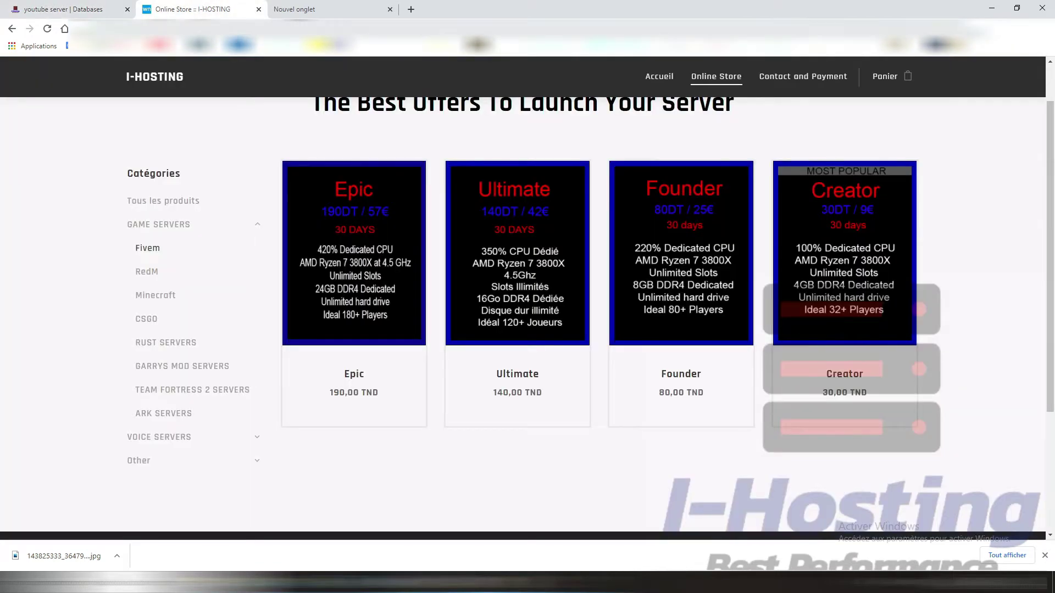
Step: Load the phpMyAdmin login page at 51.210.239.118/phpmyadmin in a new tab
left_click(329, 29)
type("http://51.210.239.118/server/897683f4/databases")
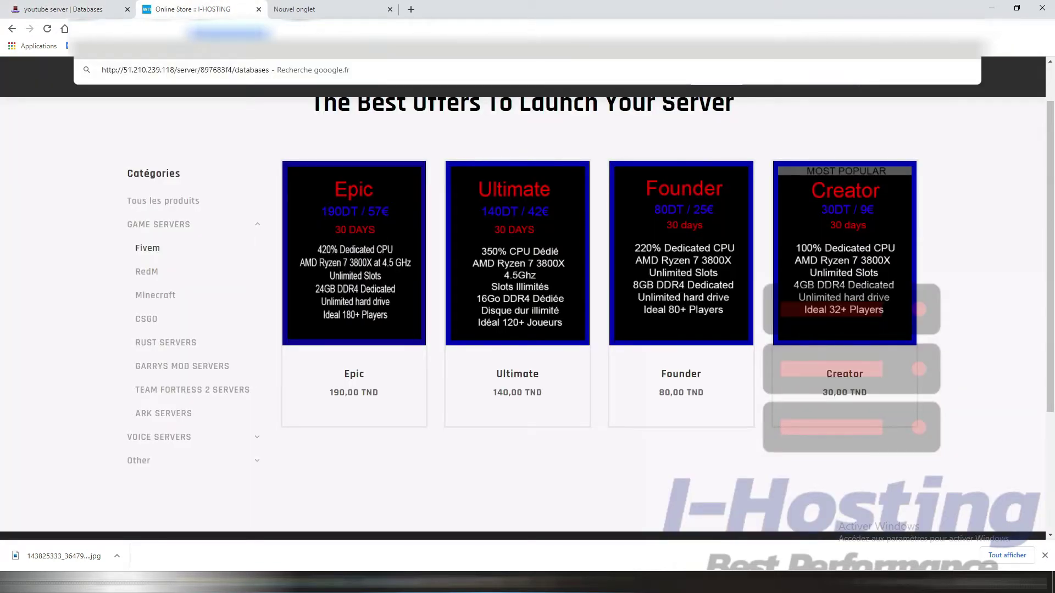
left_click(524, 461)
key("BackSpace")
key("BackSpace")
key("BackSpace")
key("BackSpace")
key("BackSpace")
key("BackSpace")
key("BackSpace")
key("BackSpace")
key("BackSpace")
key("BackSpace")
key("BackSpace")
key("BackSpace")
key("BackSpace")
key("BackSpace")
key("BackSpace")
key("BackSpace")
key("BackSpace")
key("BackSpace")
key("BackSpace")
key("BackSpace")
type("phpm")
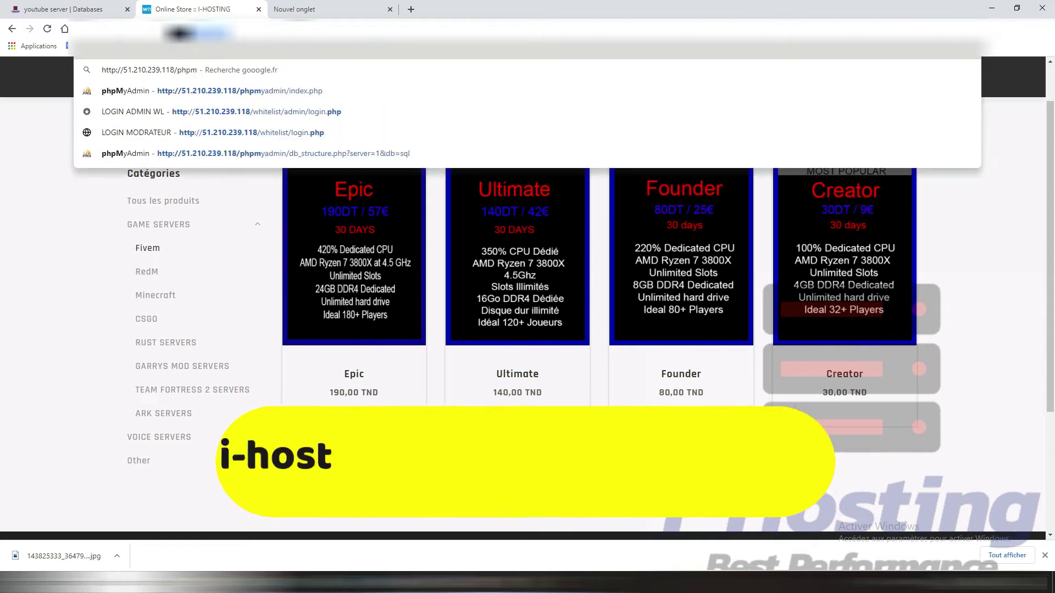
type("yadmin")
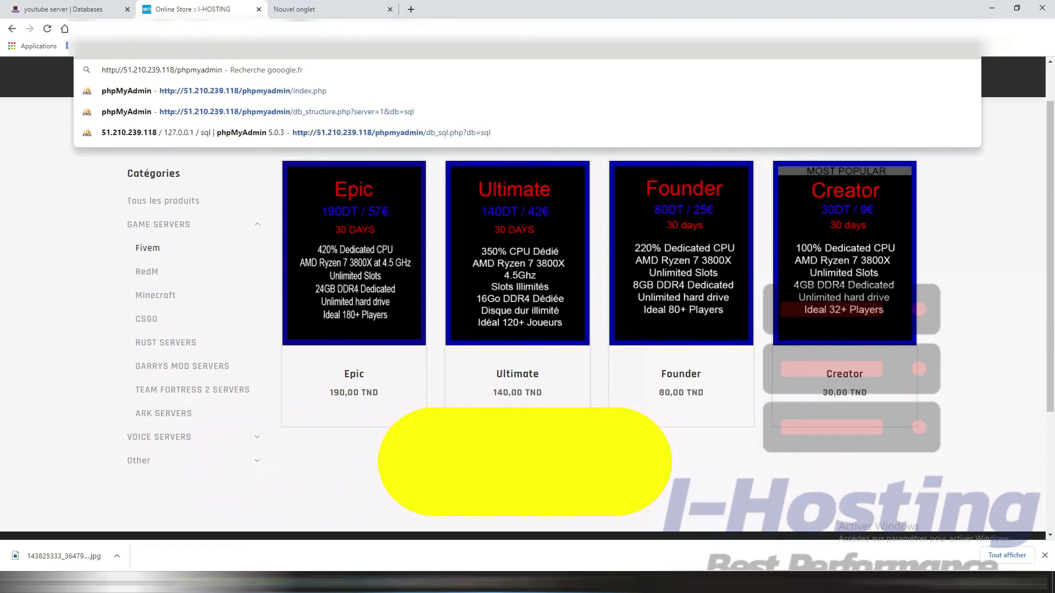
key("Return")
Step: Copy the database username from the panel's connection details into the phpMyAdmin login
left_click_drag(586, 236, 344, 180)
left_click(115, 10)
left_click(792, 158)
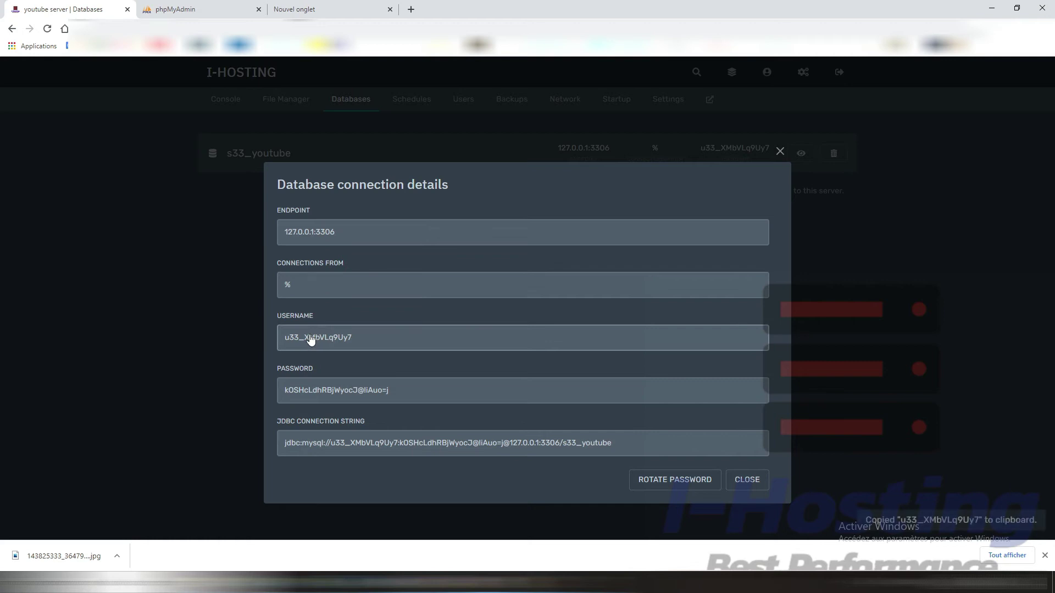
left_click(226, 8)
type("u33_XMbVLq9Uy7")
left_click_drag(589, 238, 402, 233)
left_click(403, 233)
Step: Paste the database password from the panel, log in, and open s33_youtube
left_click(100, 6)
left_click(313, 390)
left_click(165, 8)
left_click(522, 253)
key("ctrl+v")
left_click(606, 282)
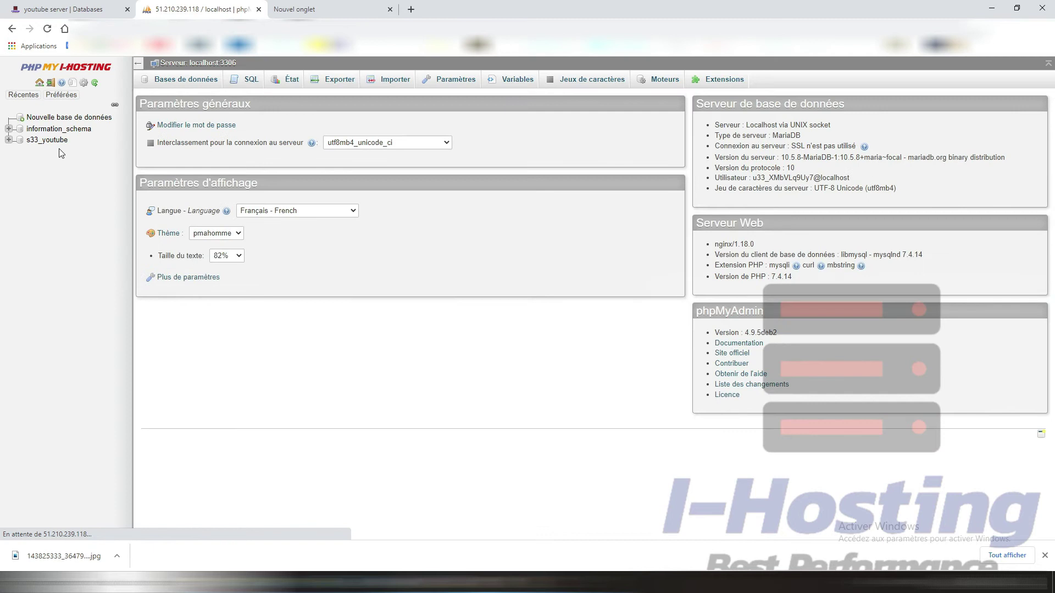
left_click(49, 140)
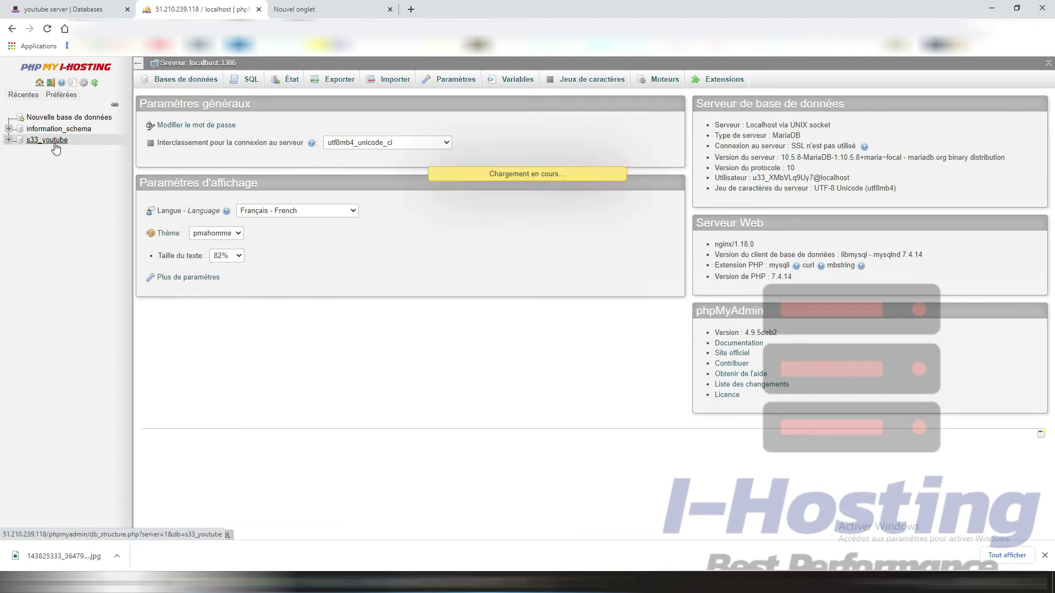
key("alt+Tab")
Step: Open fxserver.sql from the resources folder in Notepad, copy all its contents, and close it
scroll(259, 369, "down", 8)
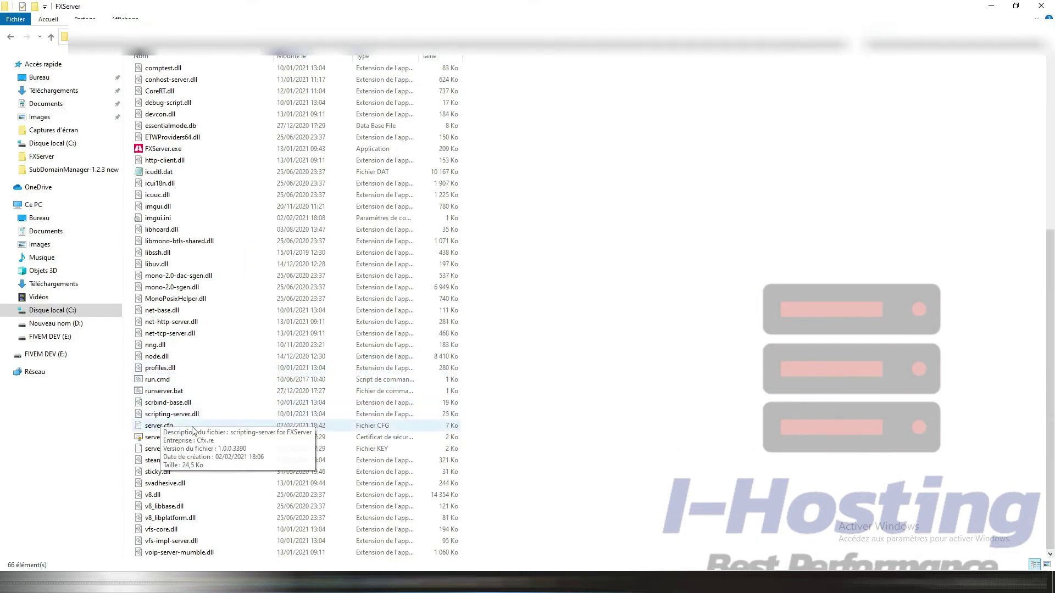
scroll(192, 431, "up", 6)
scroll(180, 276, "up", 2)
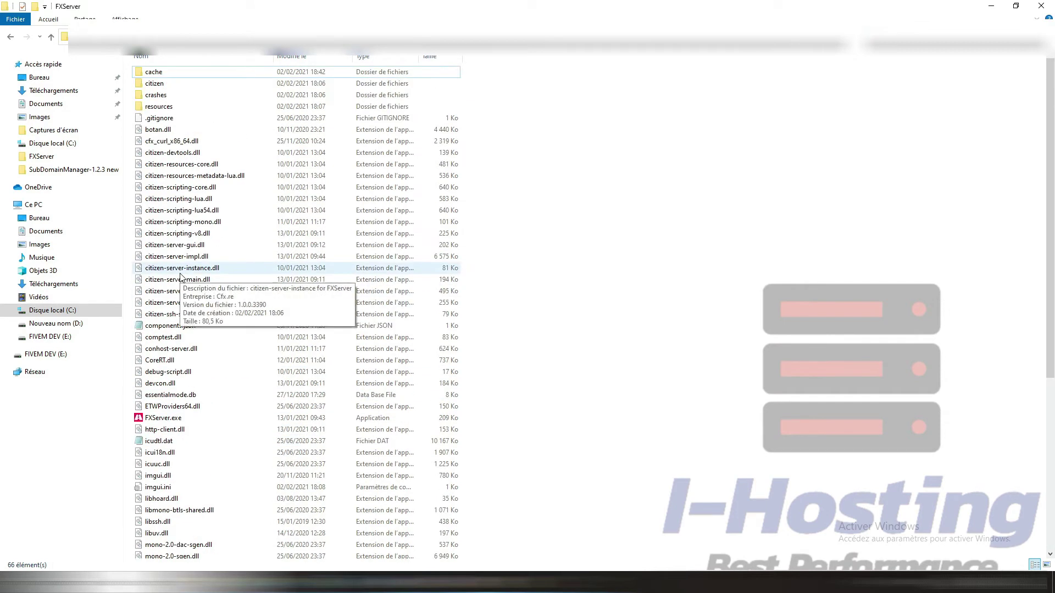
double_click(158, 106)
left_click(159, 360)
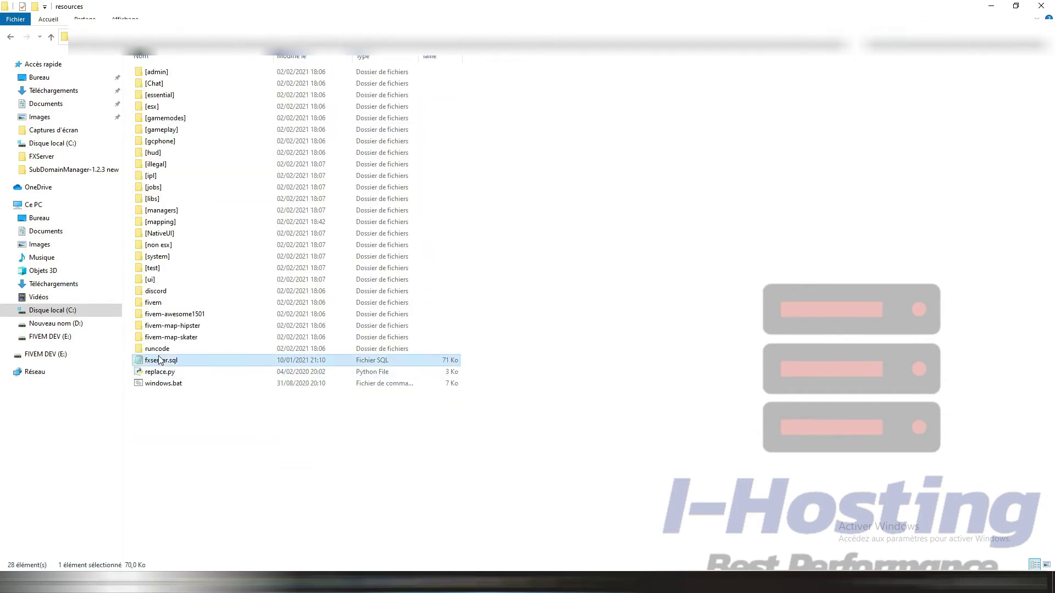
double_click(159, 360)
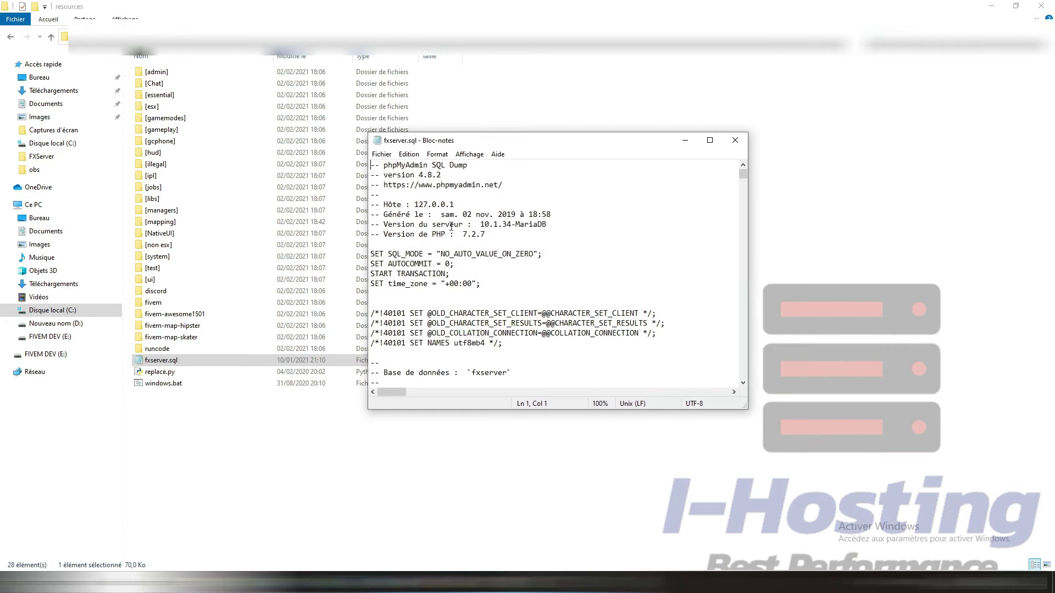
key("ctrl+a")
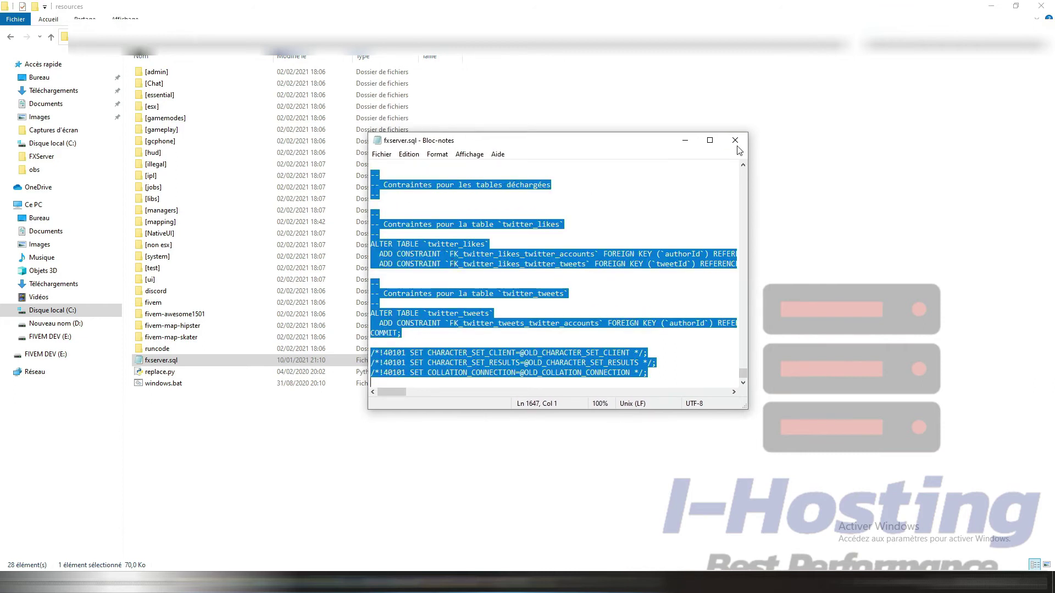
left_click(735, 141)
key("alt+Tab")
Step: Paste the fxserver.sql dump into s33_youtube's SQL tab and run it with Exécuter
left_click(215, 81)
key("ctrl+v")
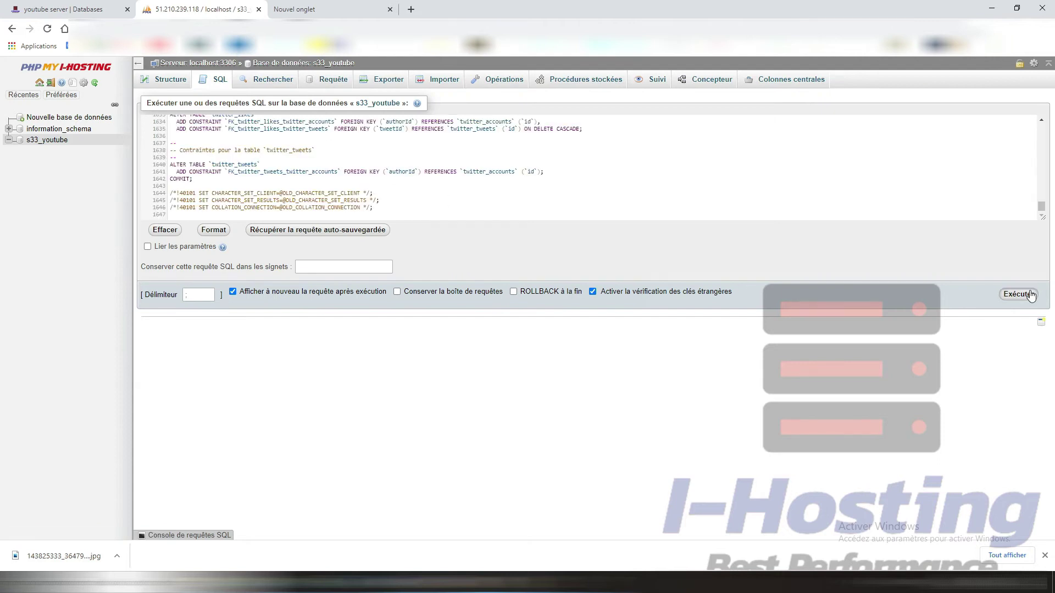
left_click(1025, 294)
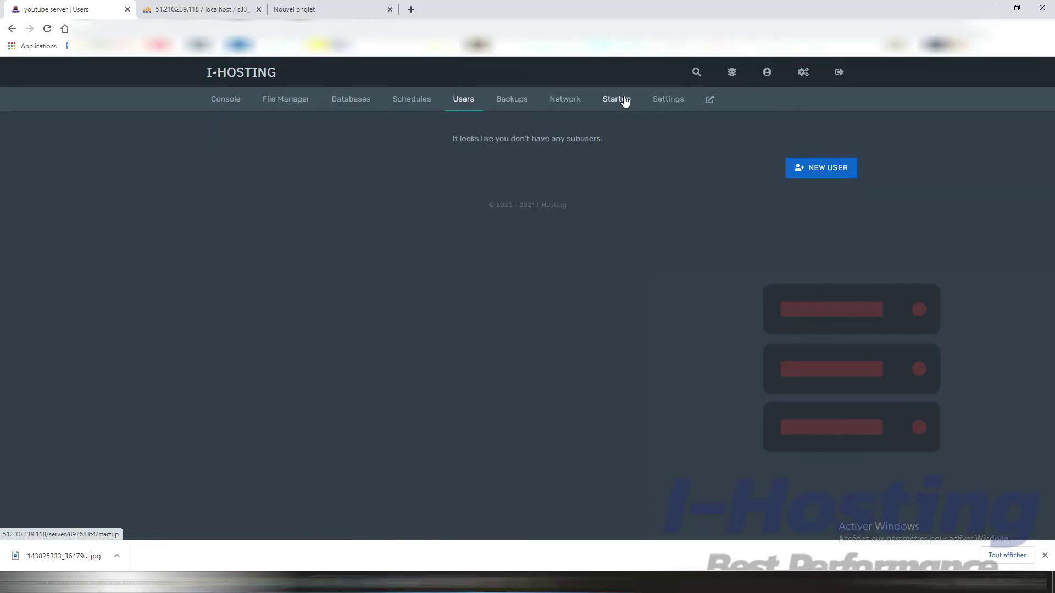
Step: Open the Create new subuser form and enter the invitee's e-mail in User Email
left_click(803, 173)
left_click(389, 166)
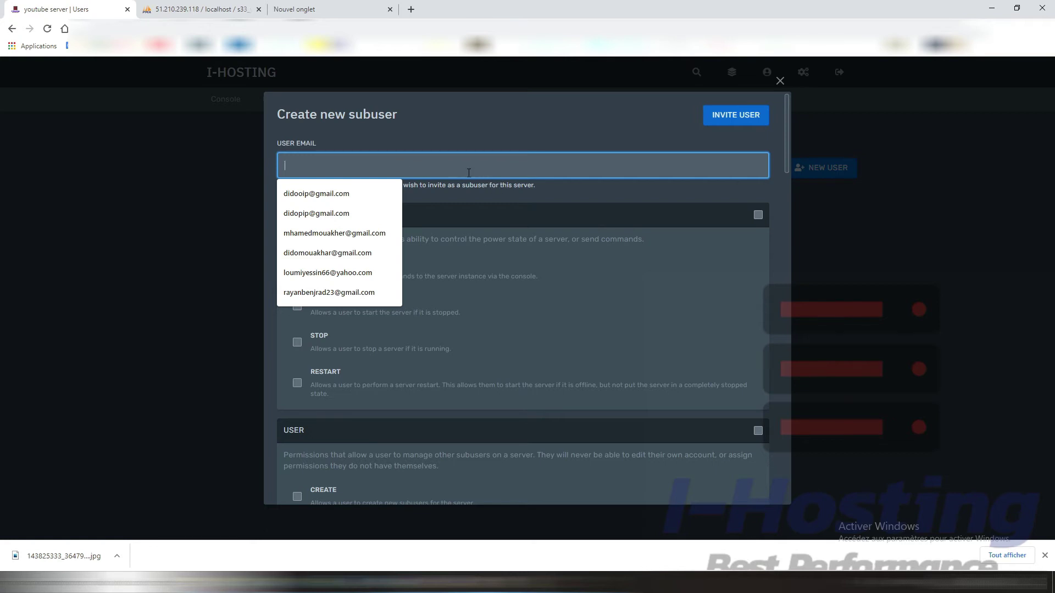
type("exemple@ihosting.com")
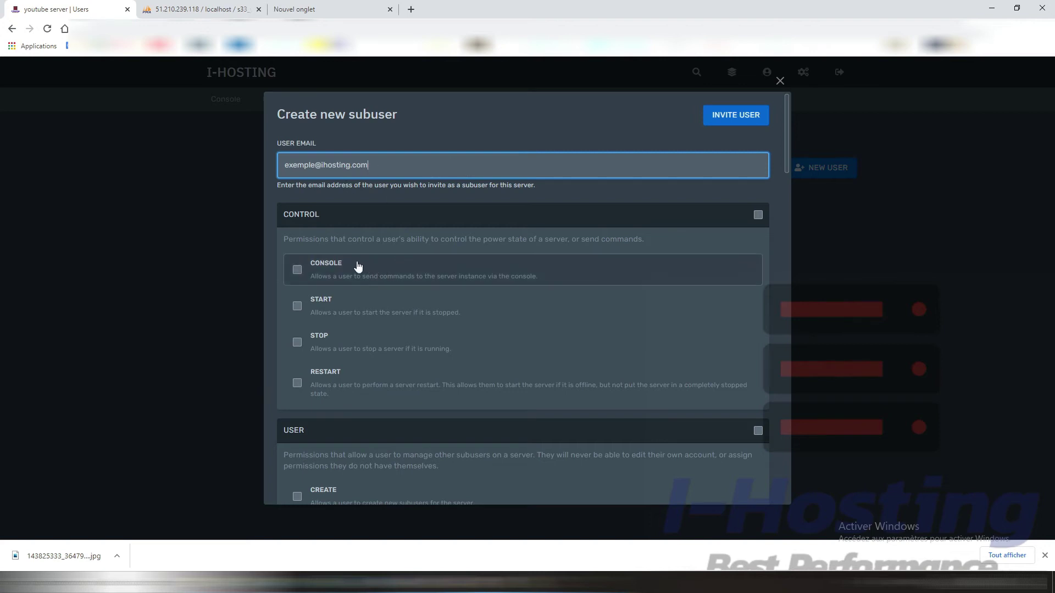
scroll(297, 242, "down", 1)
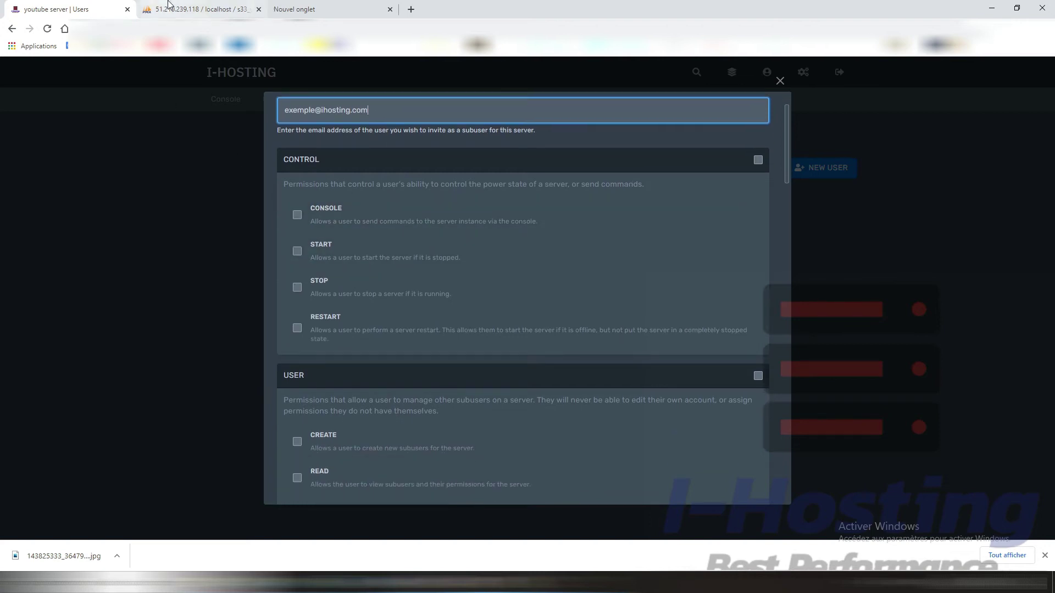
left_click(195, 8)
Step: Load the youtube server's console from the I-HOSTING dashboard in the second tab
left_click(220, 29)
type("51")
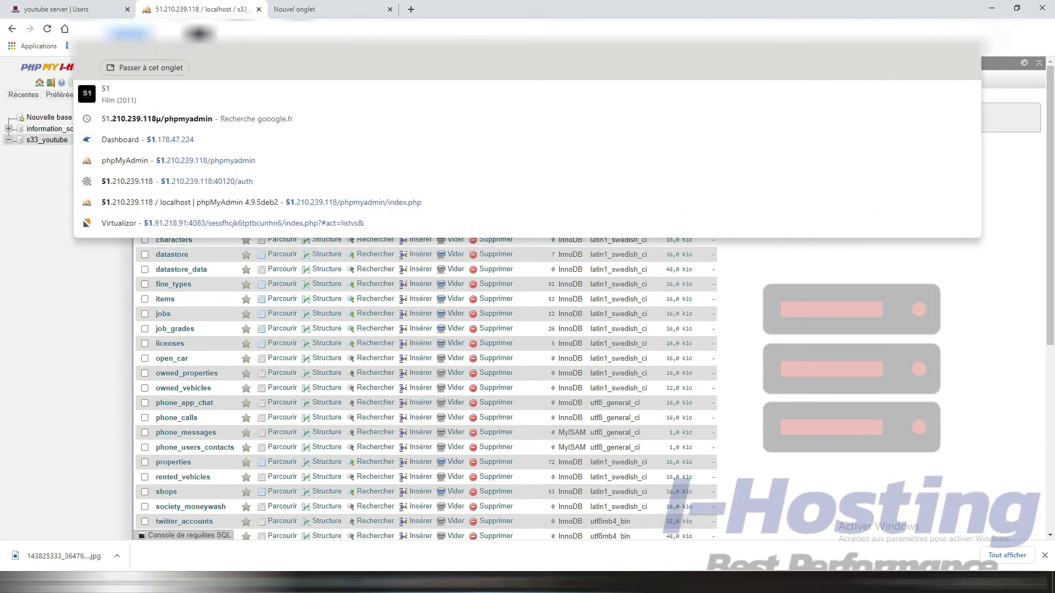
left_click(94, 109)
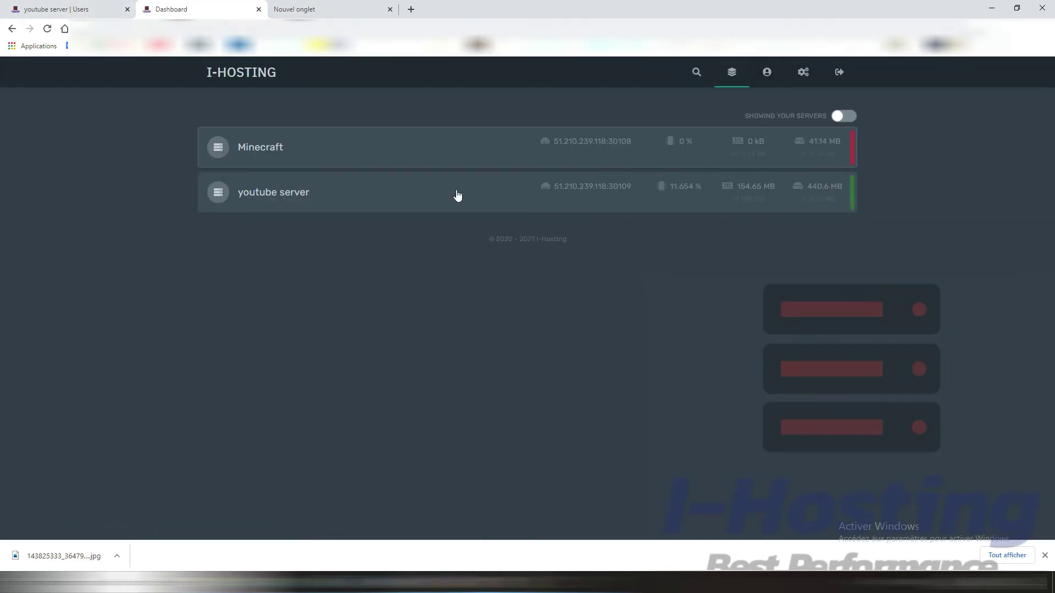
left_click(264, 204)
left_click(77, 8)
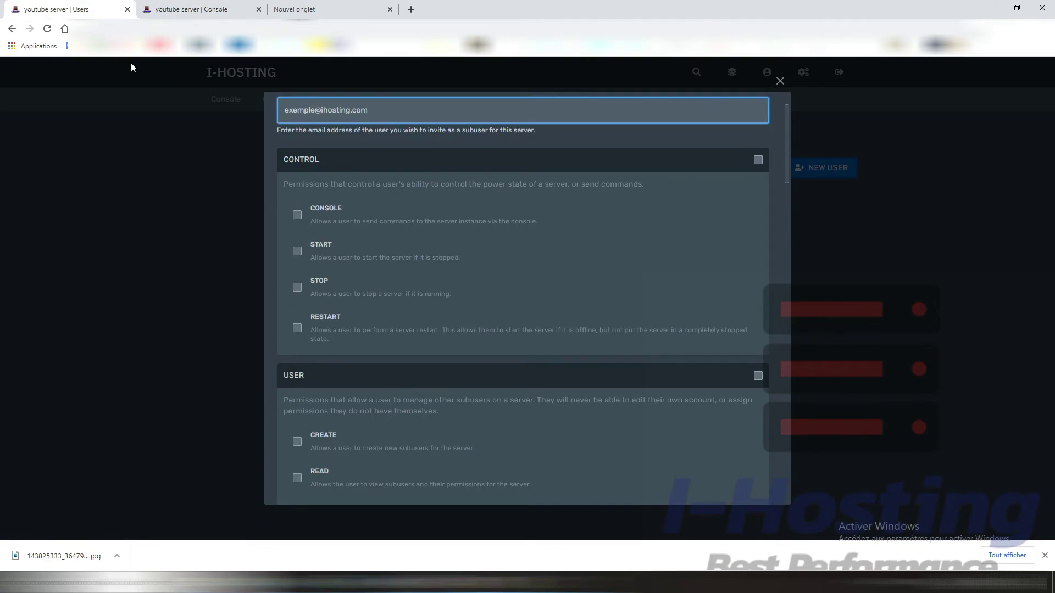
left_click(202, 6)
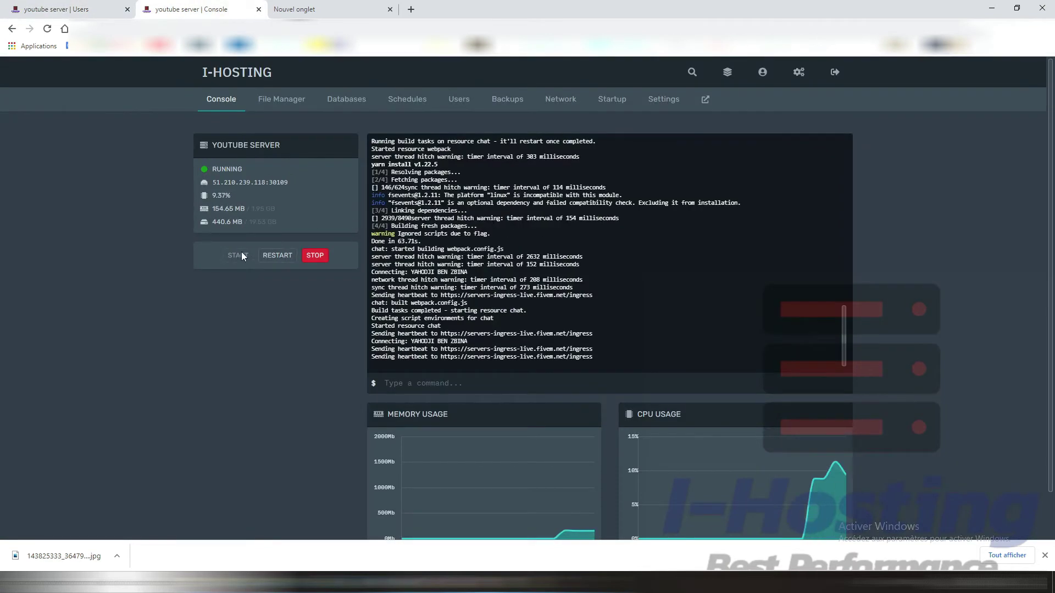
left_click(415, 384)
Step: Toggle the CONTROL permissions checkbox (Console, Start, Stop, Restart) for the new subuser
key("ctrl+shift+Tab")
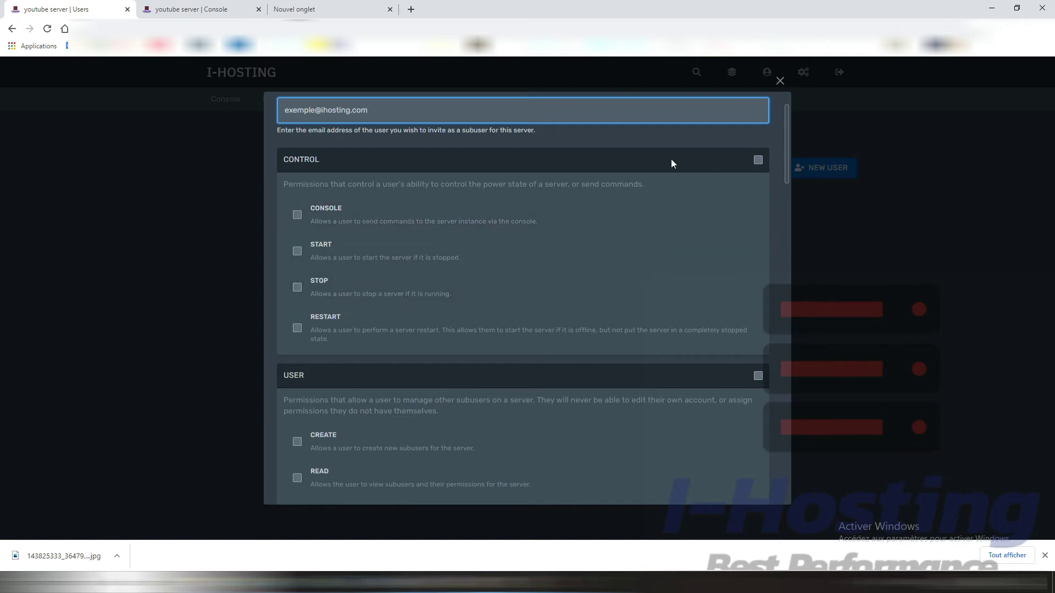
left_click(758, 160)
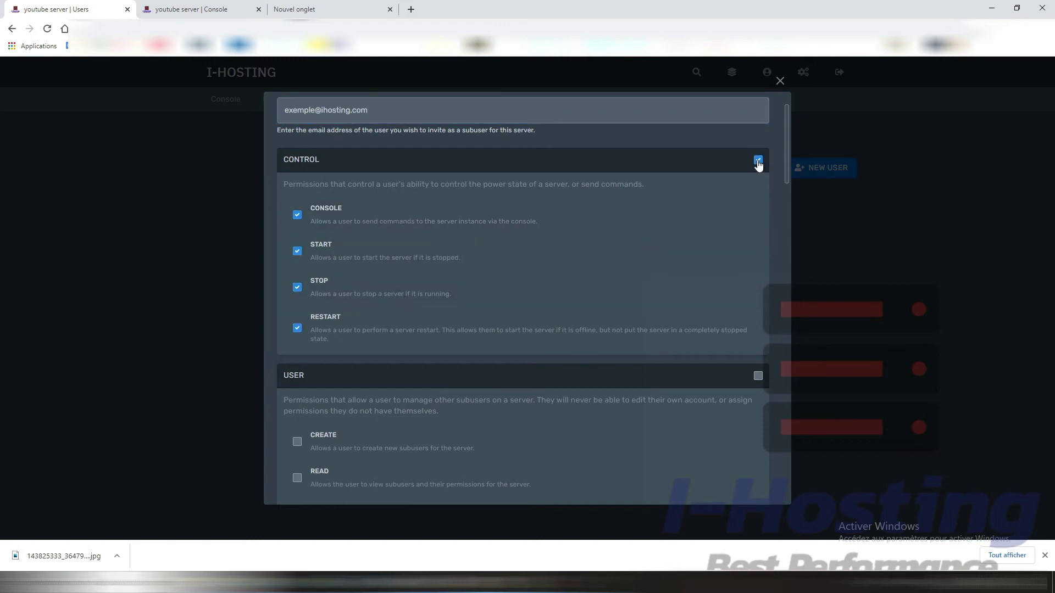
left_click(758, 160)
scroll(625, 249, "down", 3)
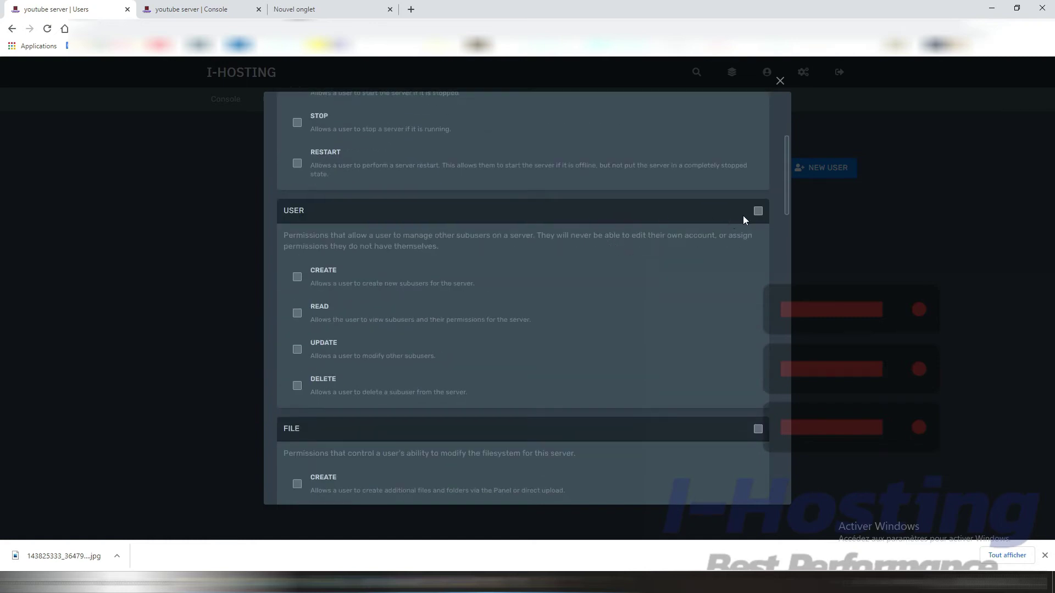
Step: Open the server's Users page in the second tab, then scroll through the subuser's permission sections
left_click(192, 8)
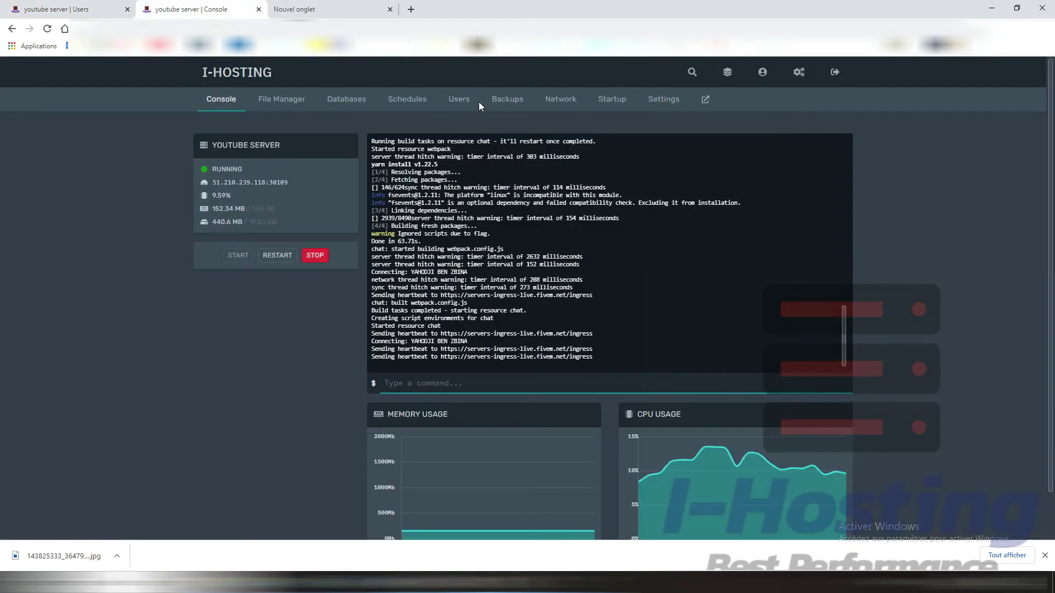
left_click(459, 99)
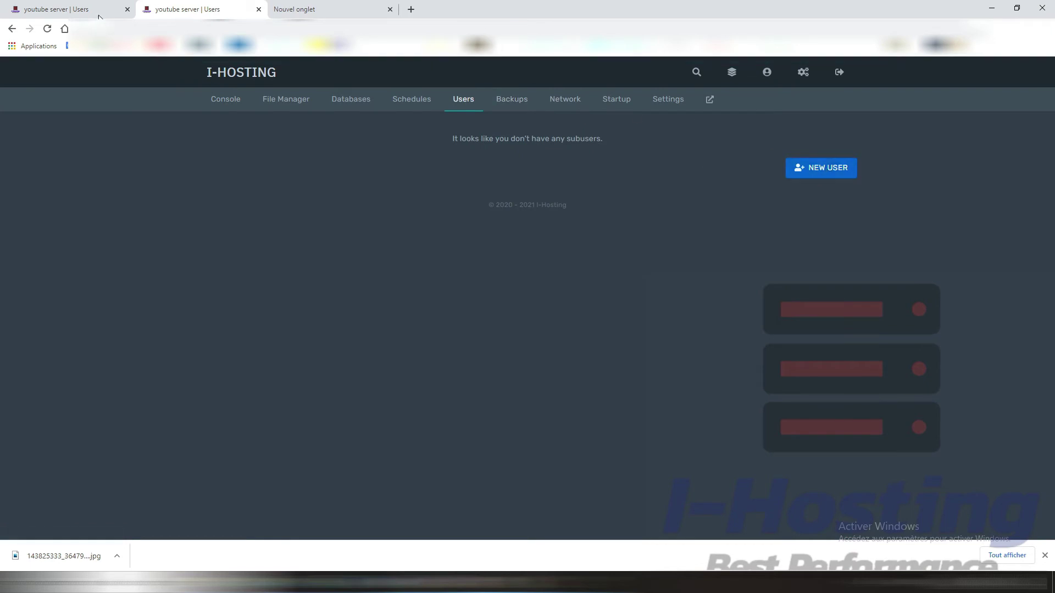
left_click(55, 6)
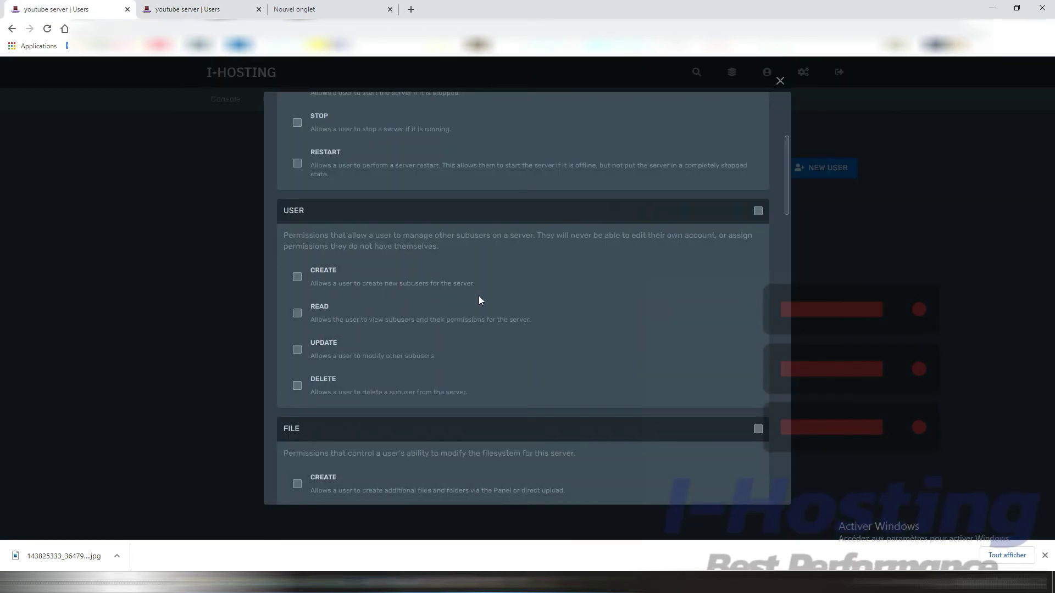
scroll(390, 341, "down", 2)
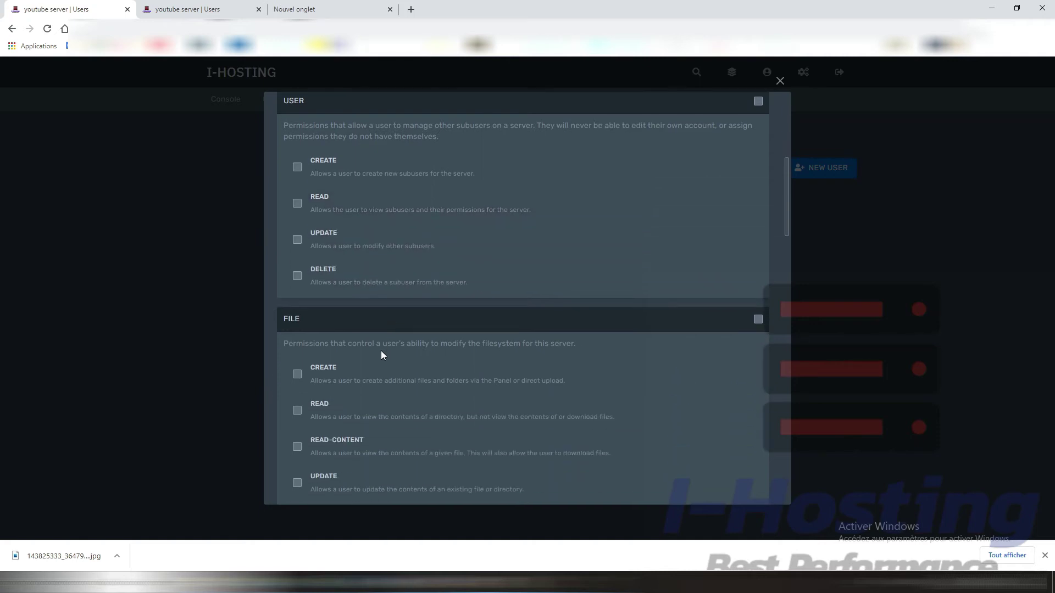
scroll(380, 354, "down", 1)
scroll(517, 230, "up", 3)
scroll(522, 269, "down", 2)
scroll(385, 275, "up", 1)
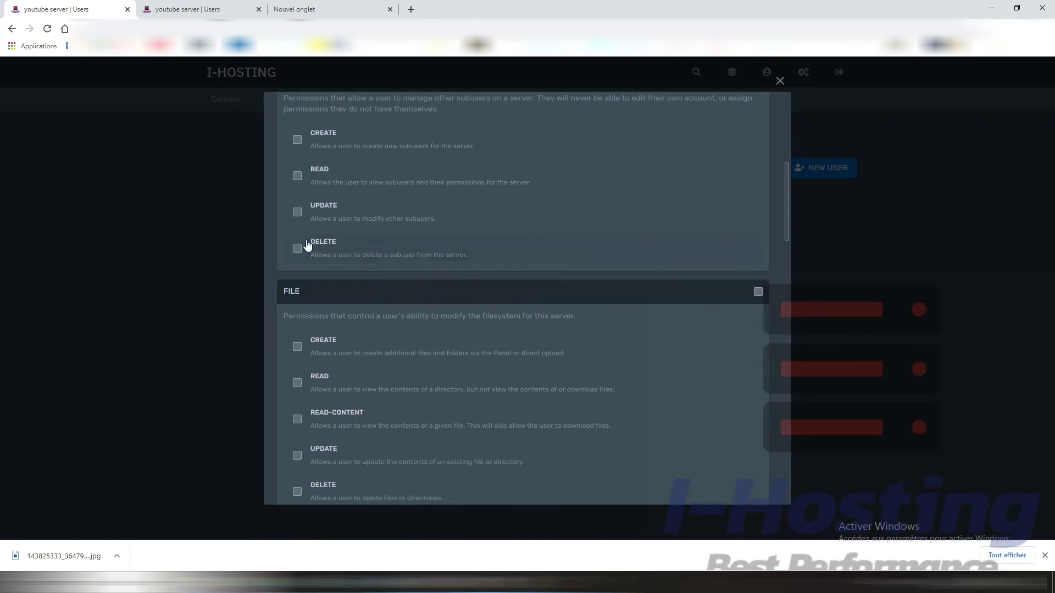
scroll(307, 246, "down", 2)
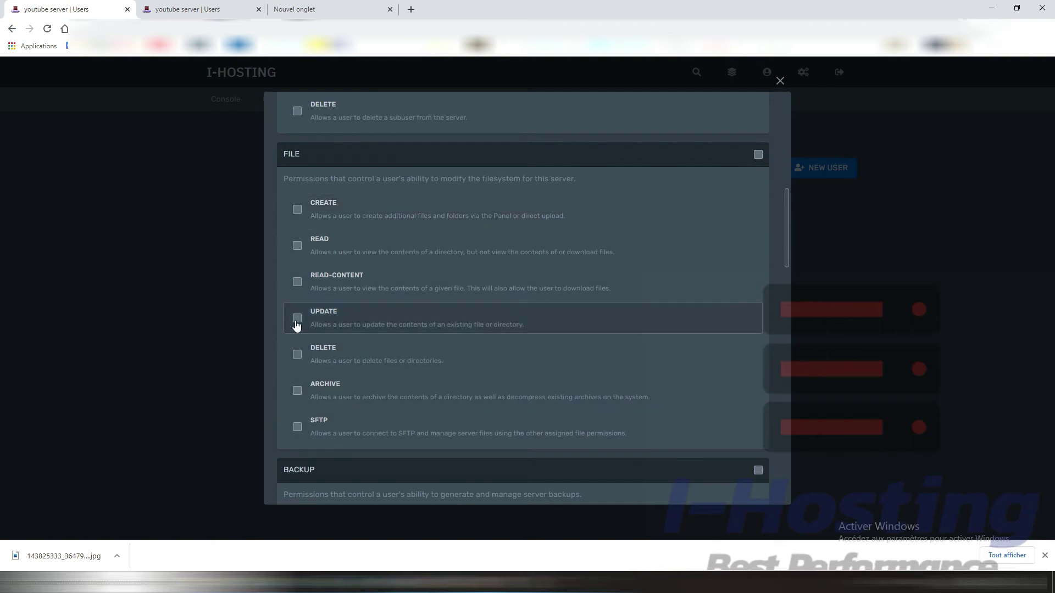
left_click(187, 9)
left_click(278, 104)
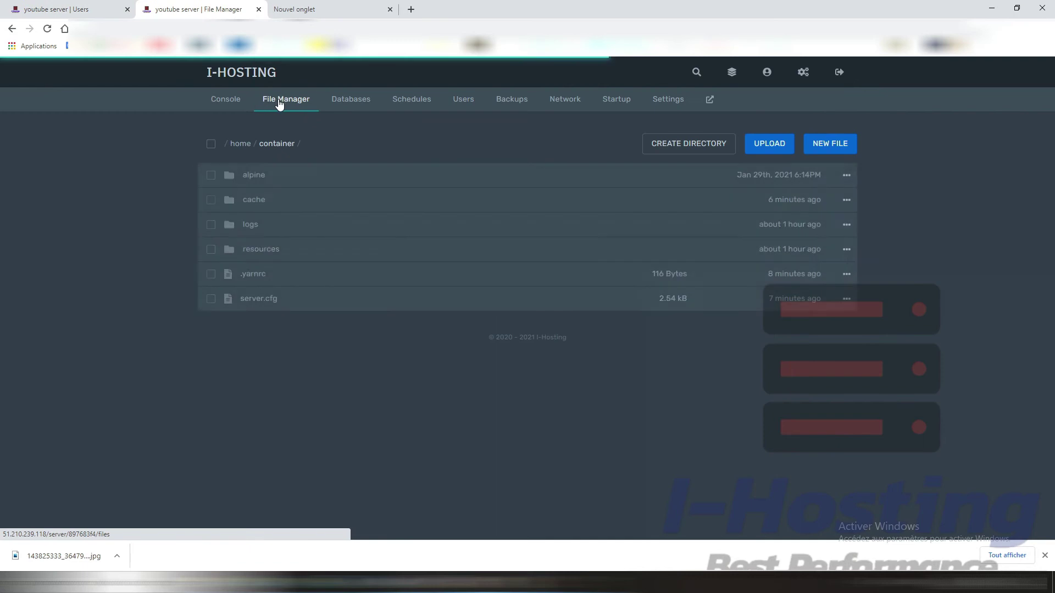
left_click(652, 110)
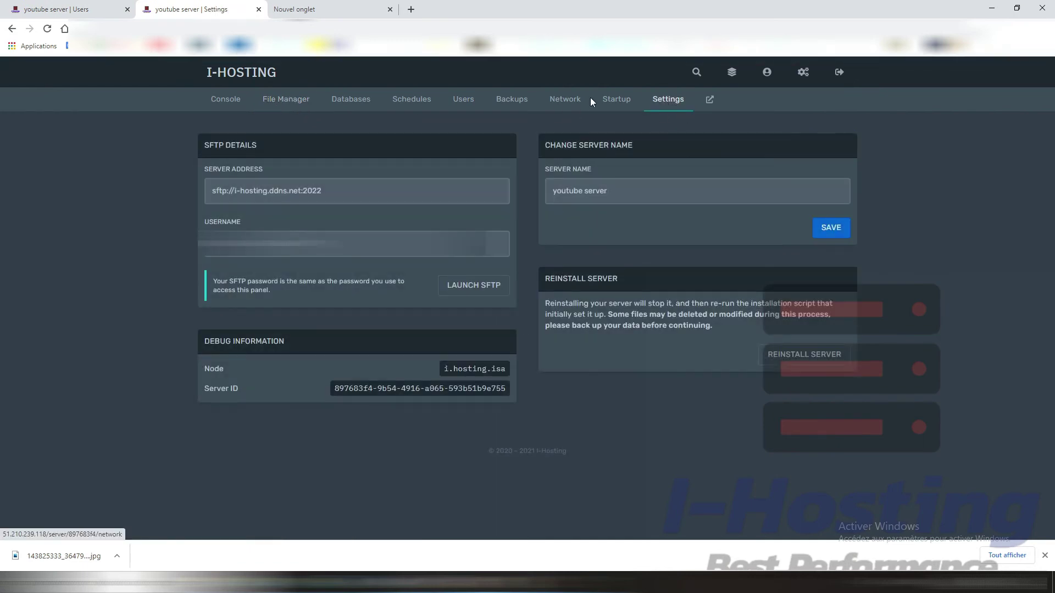
left_click(625, 101)
left_click(218, 100)
left_click(106, 5)
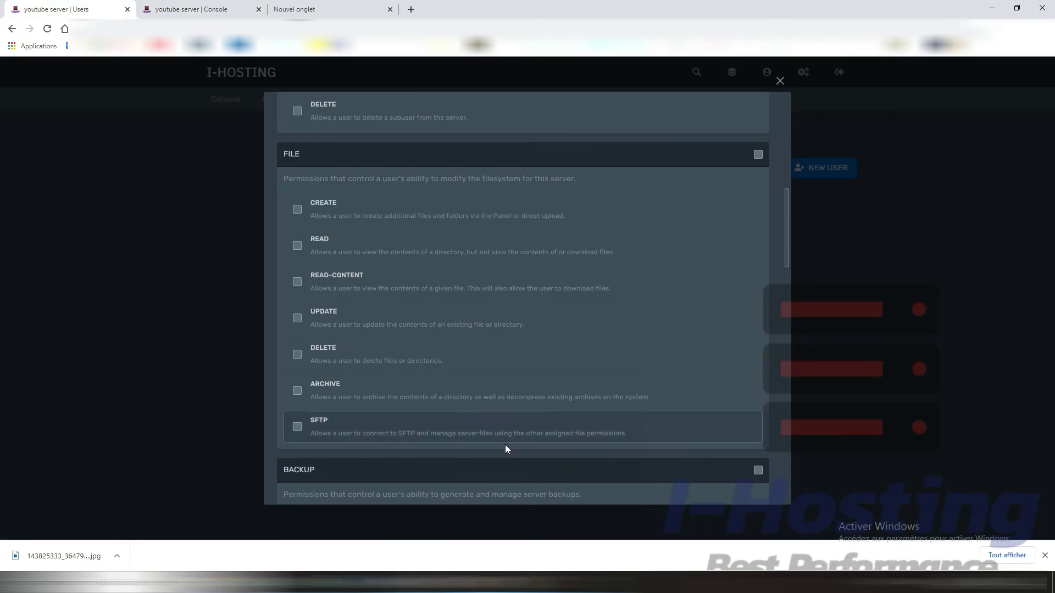
scroll(506, 447, "down", 5)
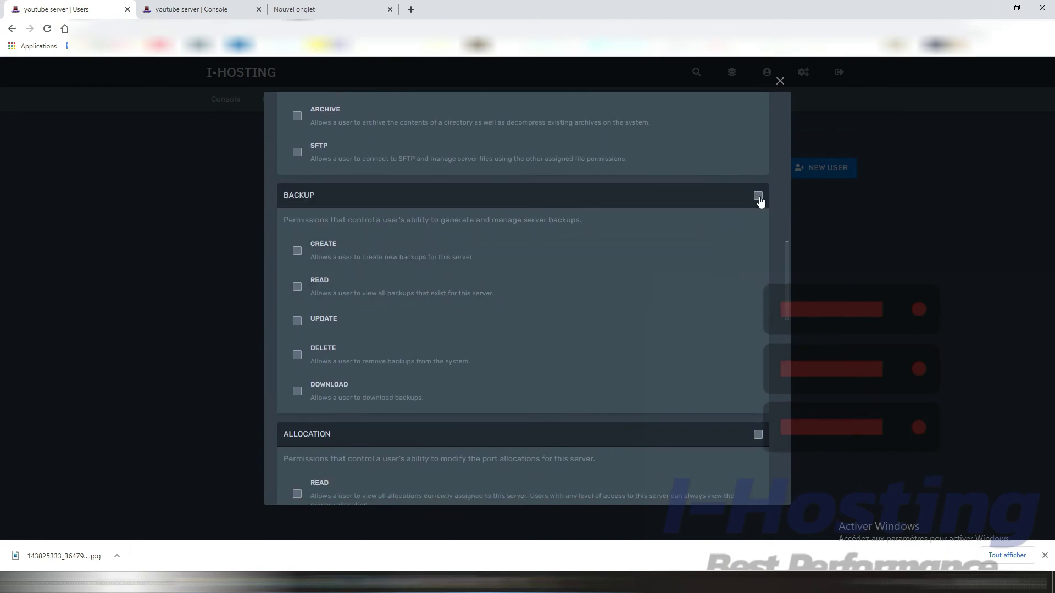
scroll(617, 311, "down", 2)
scroll(722, 272, "up", 2)
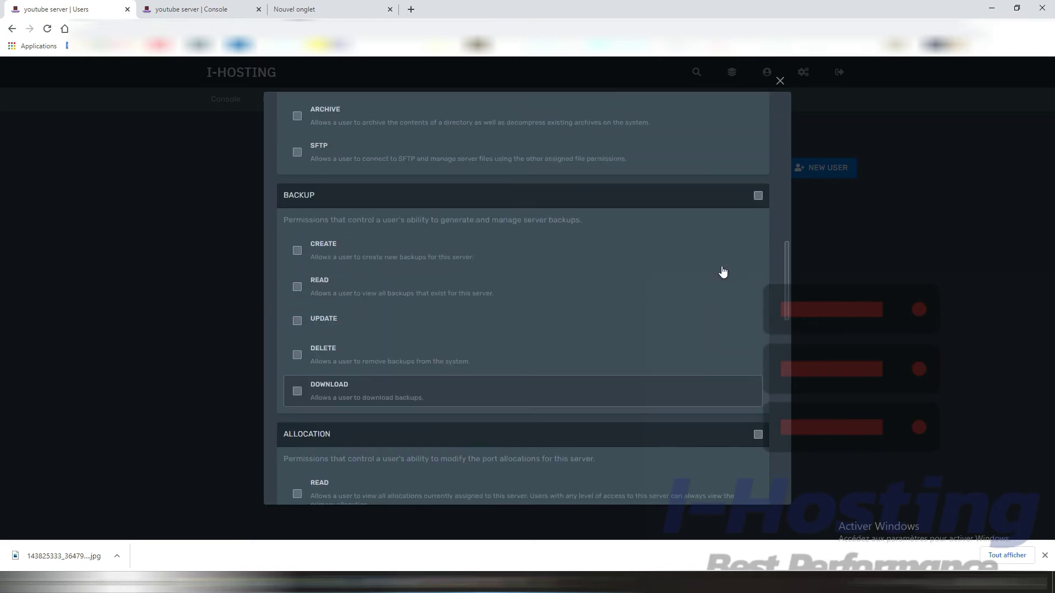
scroll(715, 287, "down", 4)
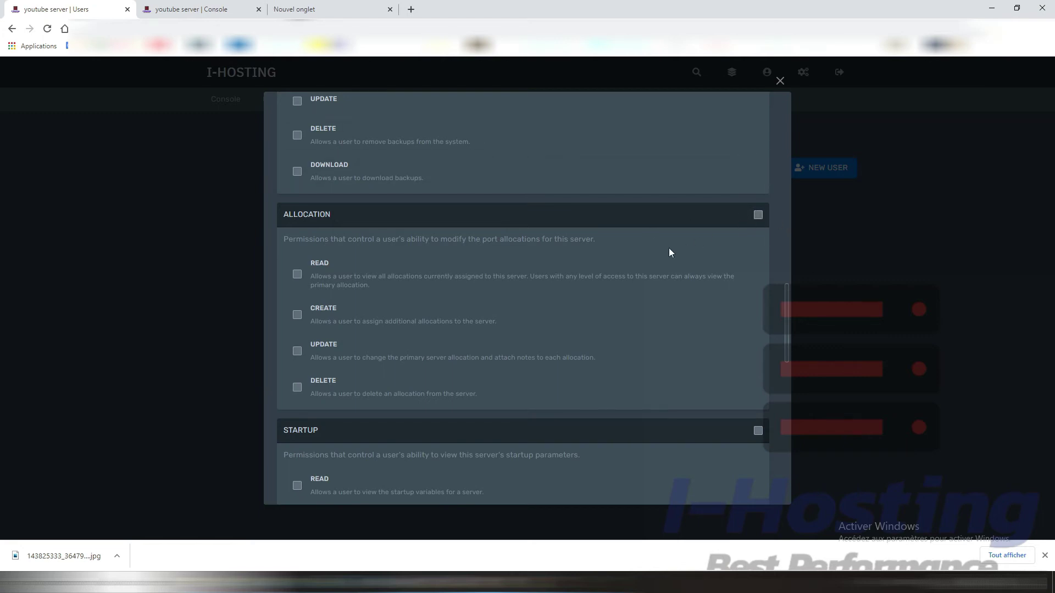
scroll(661, 248, "down", 4)
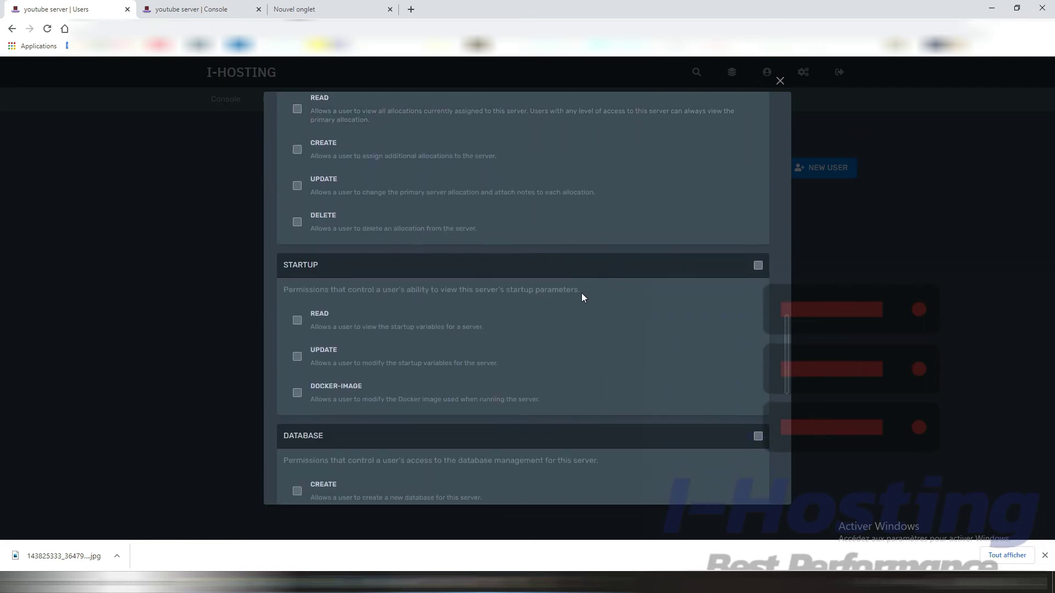
scroll(564, 281, "down", 1)
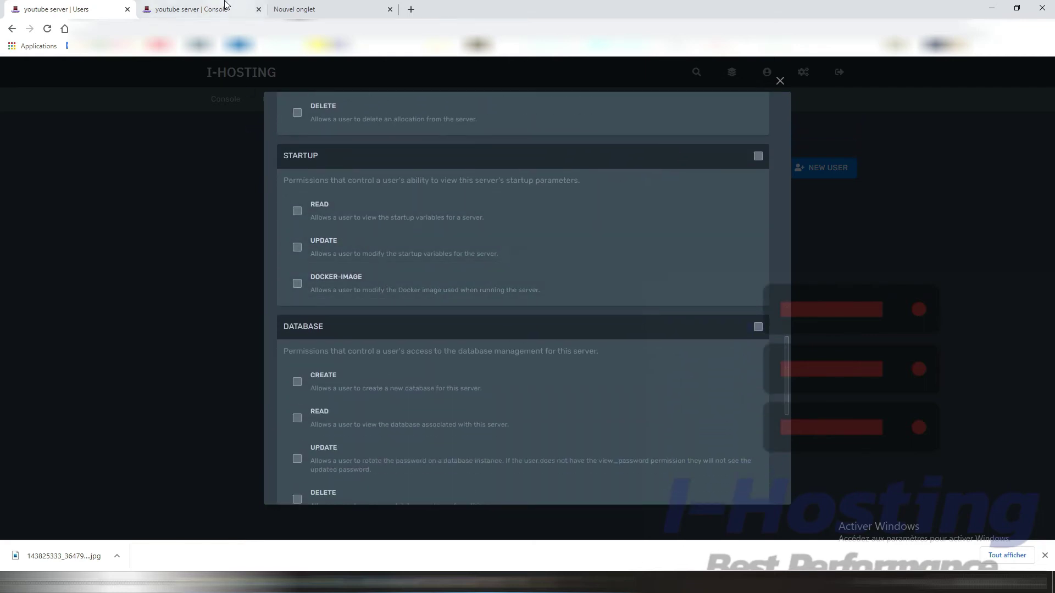
Step: View the youtube server's Startup settings page and its first variable in the second tab
left_click(225, 9)
left_click(611, 99)
scroll(611, 219, "down", 3)
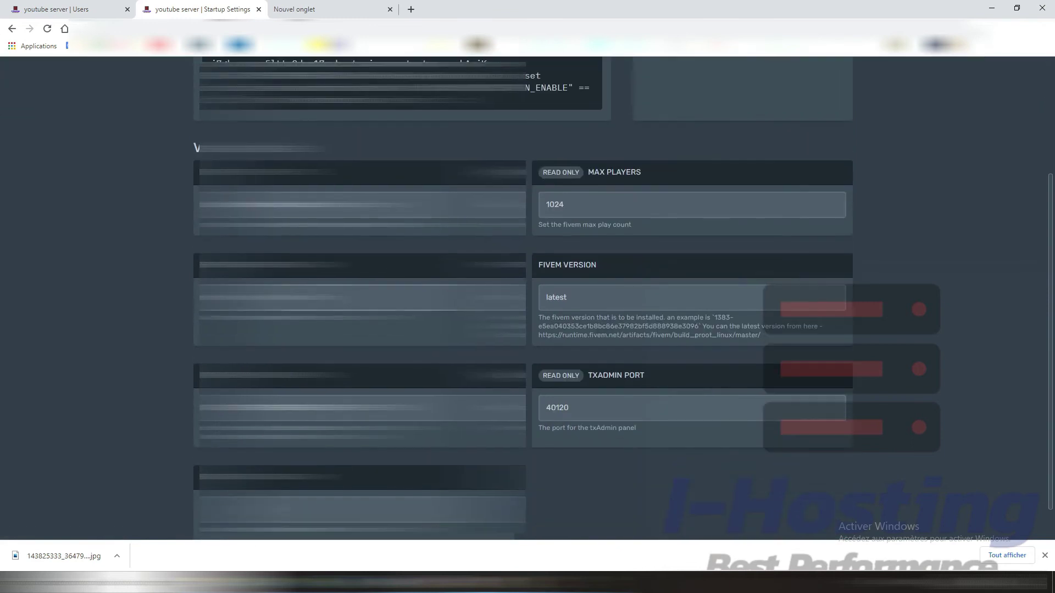
left_click(308, 204)
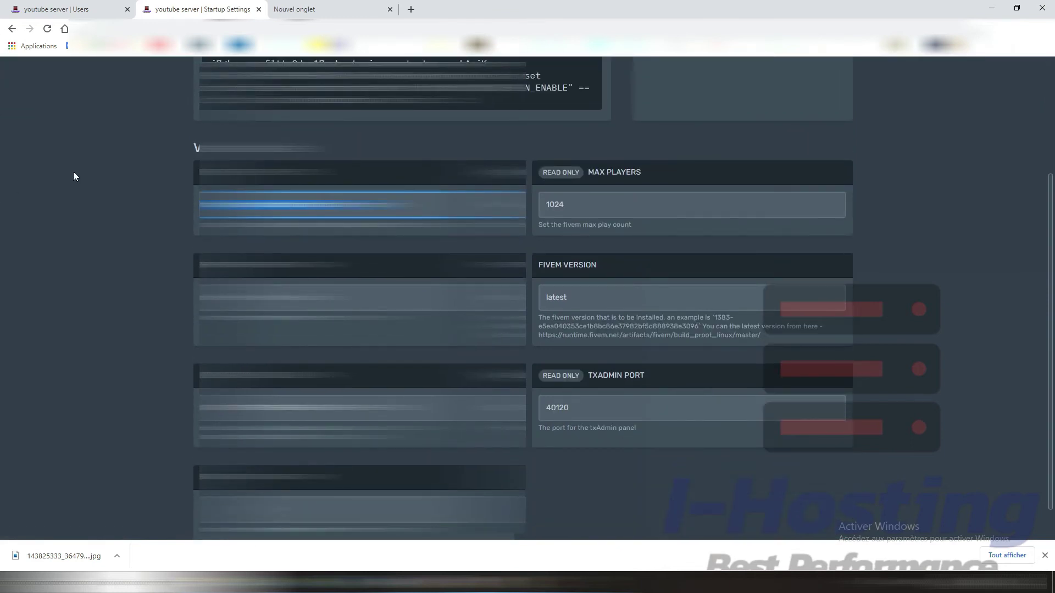
Step: Tick the STARTUP header checkbox to grant the new user every Startup permission
left_click(88, 8)
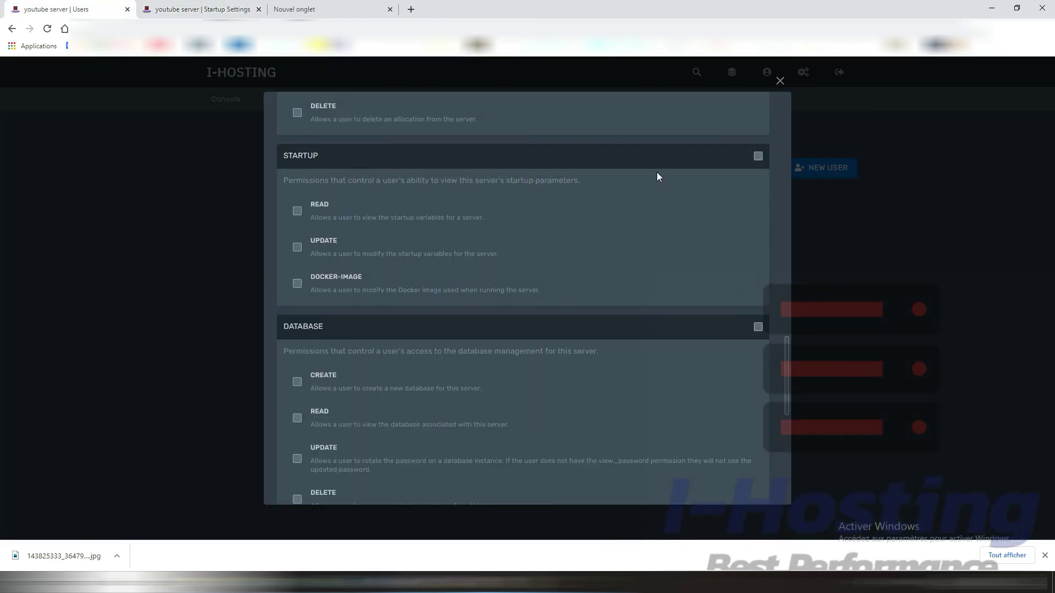
left_click(759, 156)
left_click(231, 9)
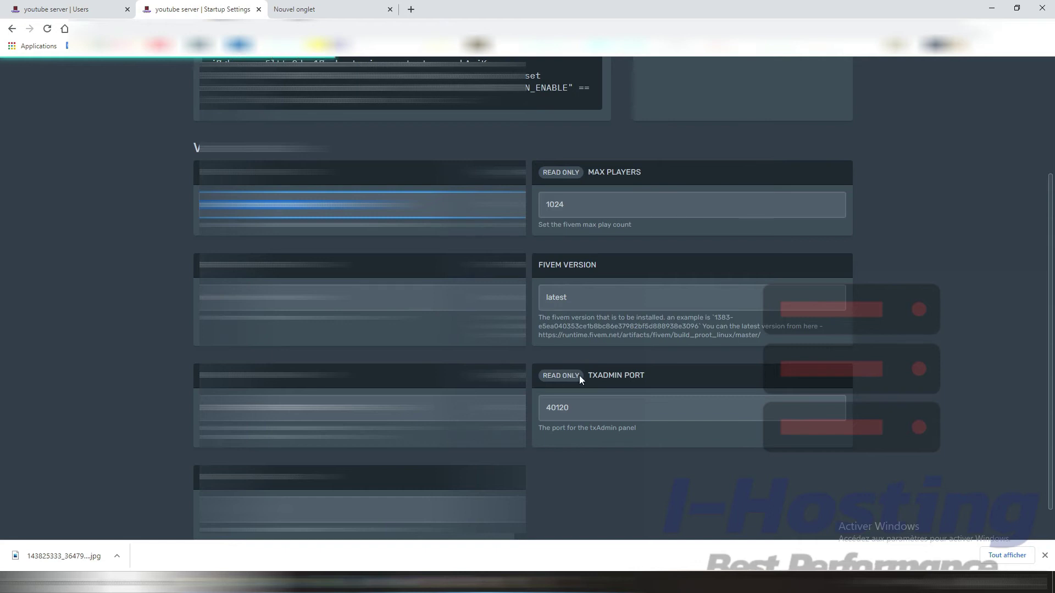
left_click(60, 7)
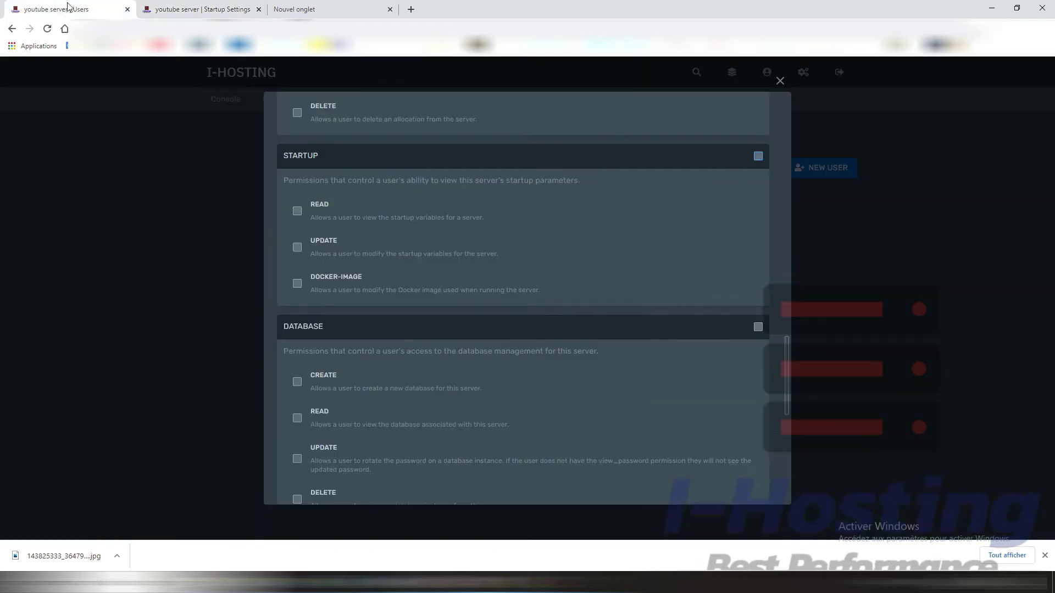
scroll(488, 392, "down", 1)
scroll(487, 392, "down", 3)
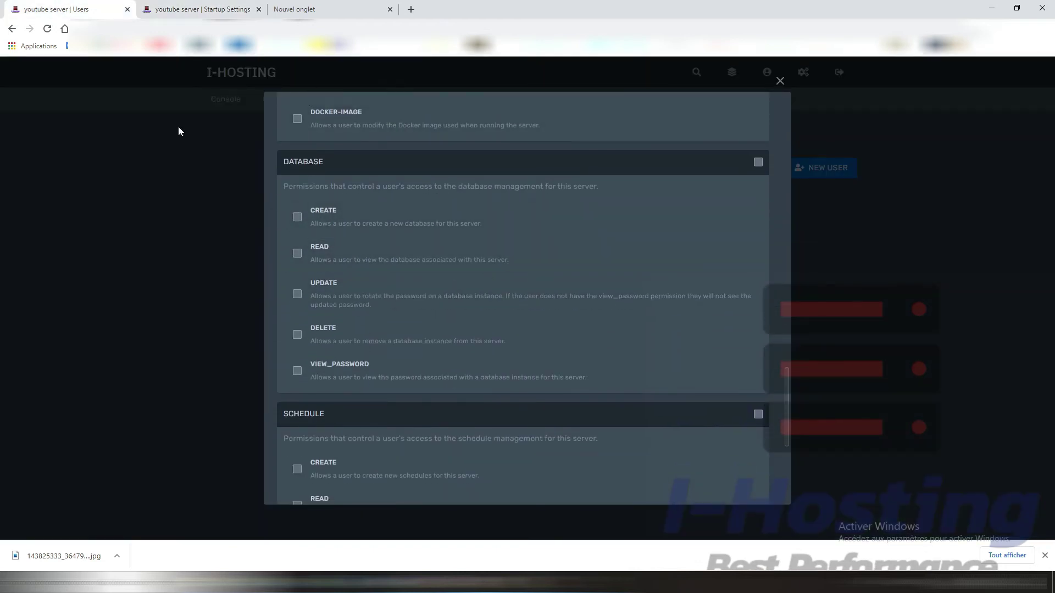
Step: Show the s33_youtube database's connection details, endpoint 127.0.0.1:3306, from the Databases list
left_click(187, 9)
scroll(200, 104, "up", 4)
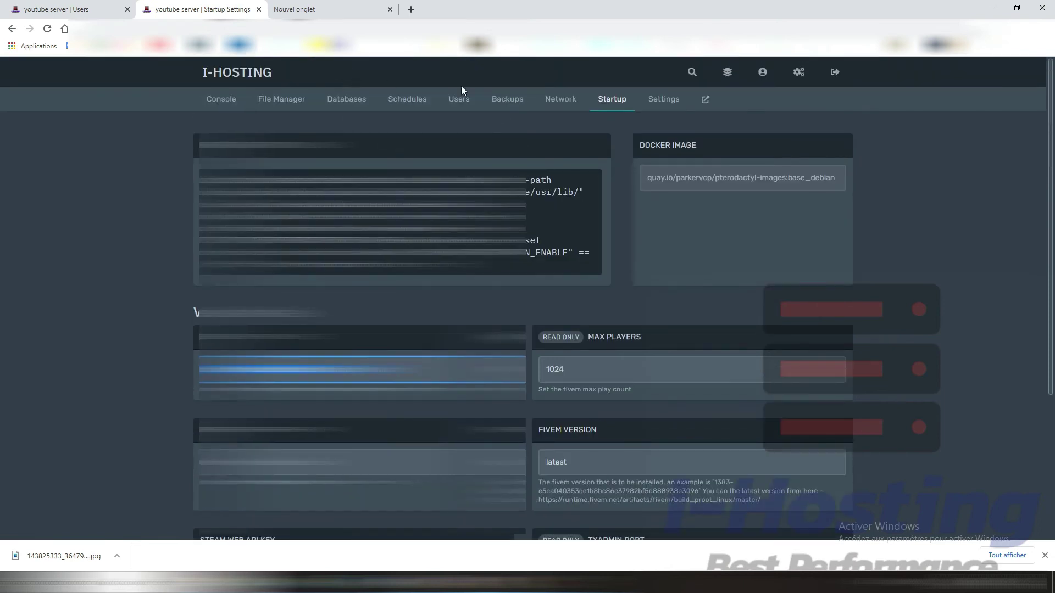
left_click(358, 102)
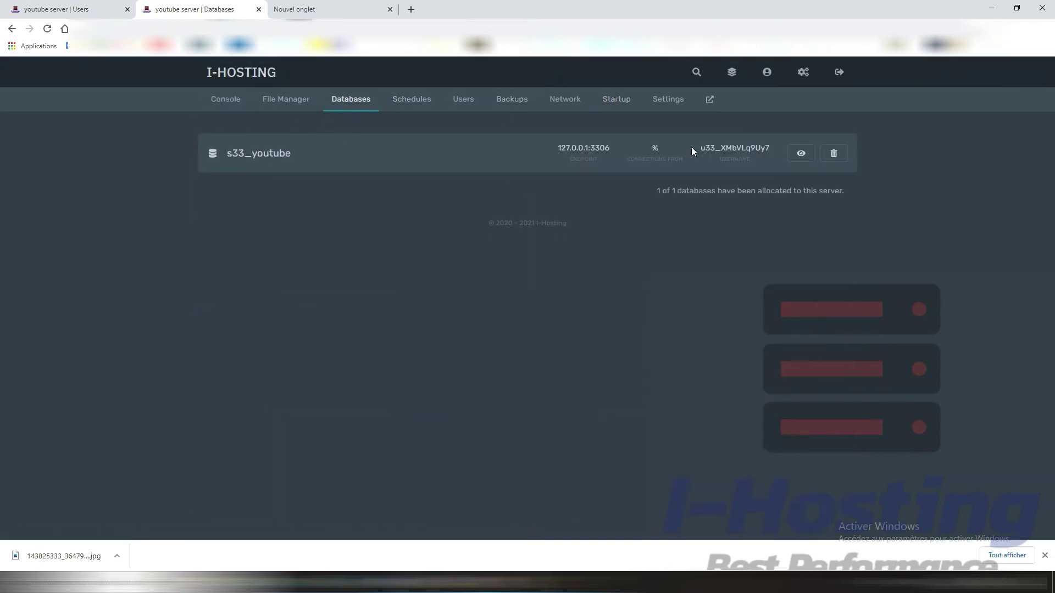
left_click(800, 153)
left_click(55, 9)
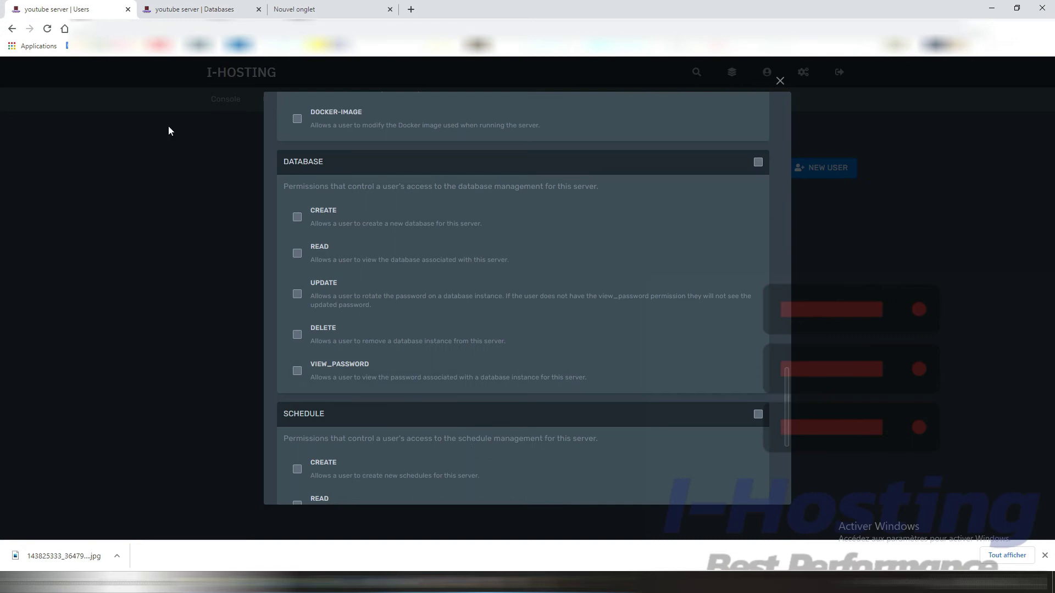
scroll(444, 366, "down", 1)
scroll(387, 380, "down", 2)
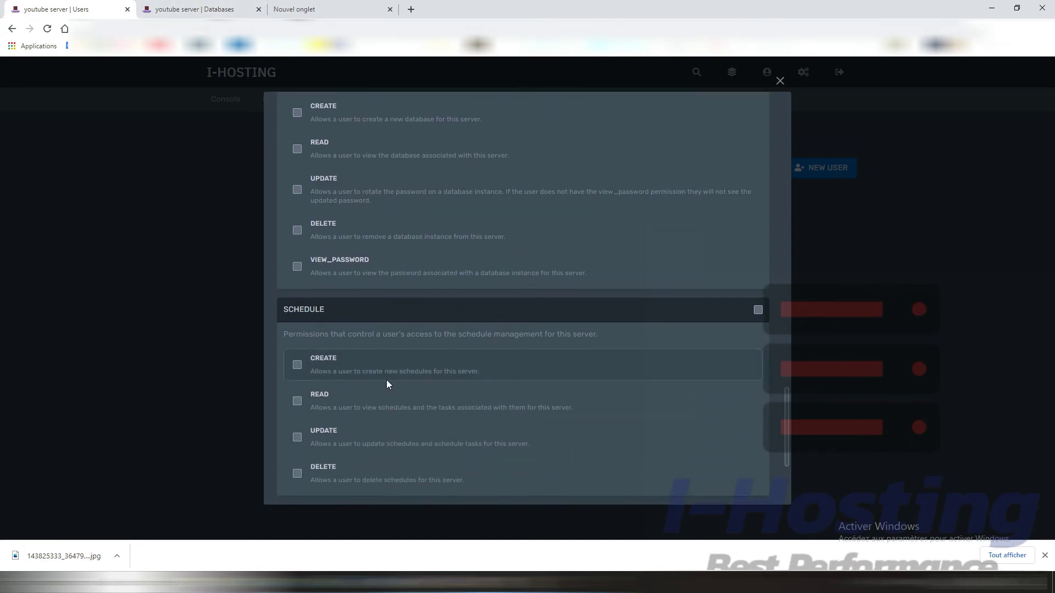
scroll(388, 381, "down", 1)
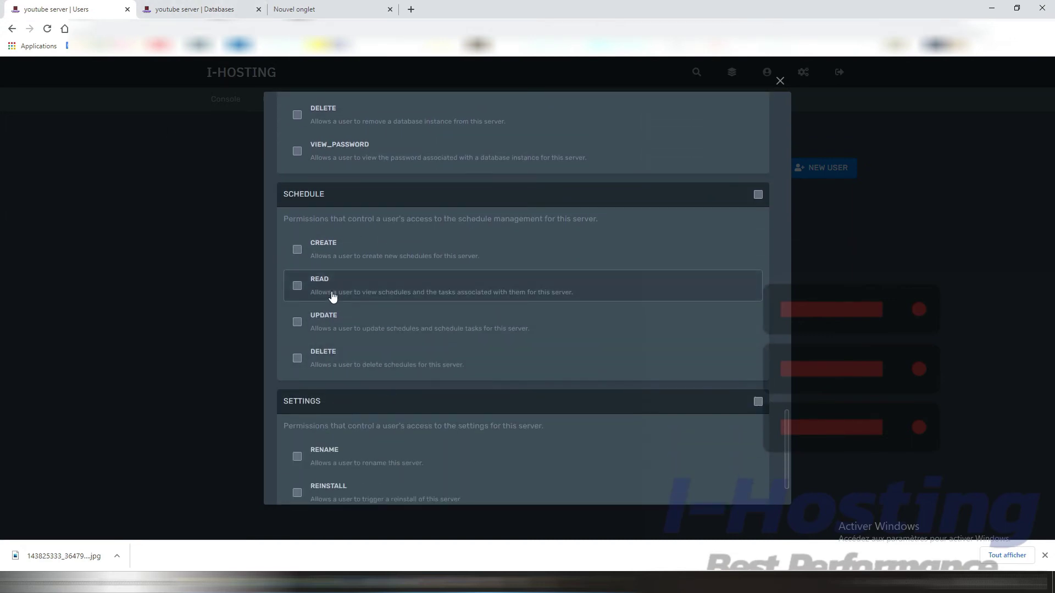
left_click(185, 5)
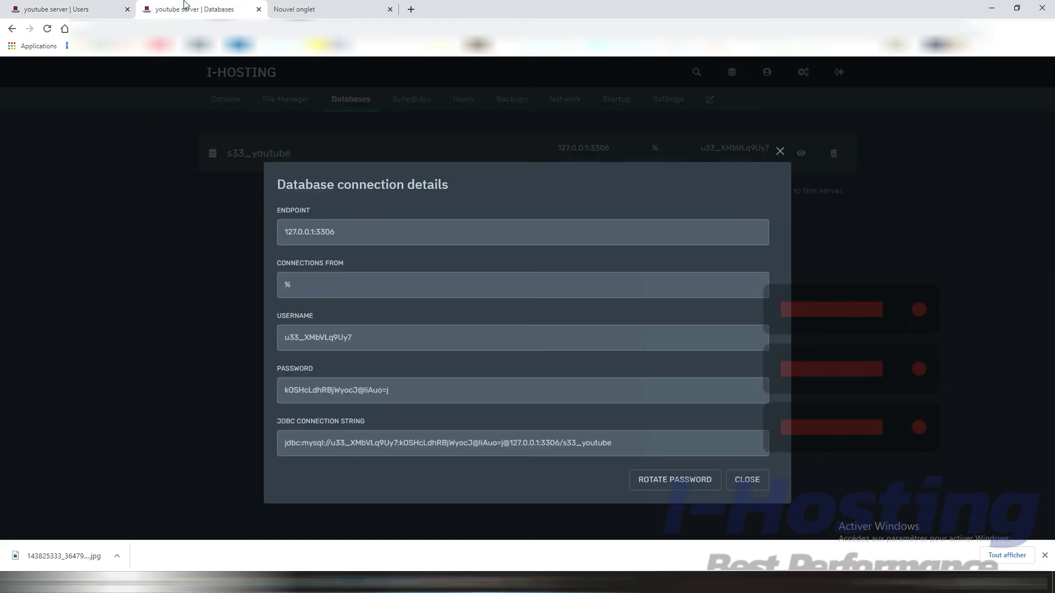
Step: Close the connection details, open and cancel Create Schedule, then return to the empty Schedules page
left_click(421, 112)
left_click(420, 110)
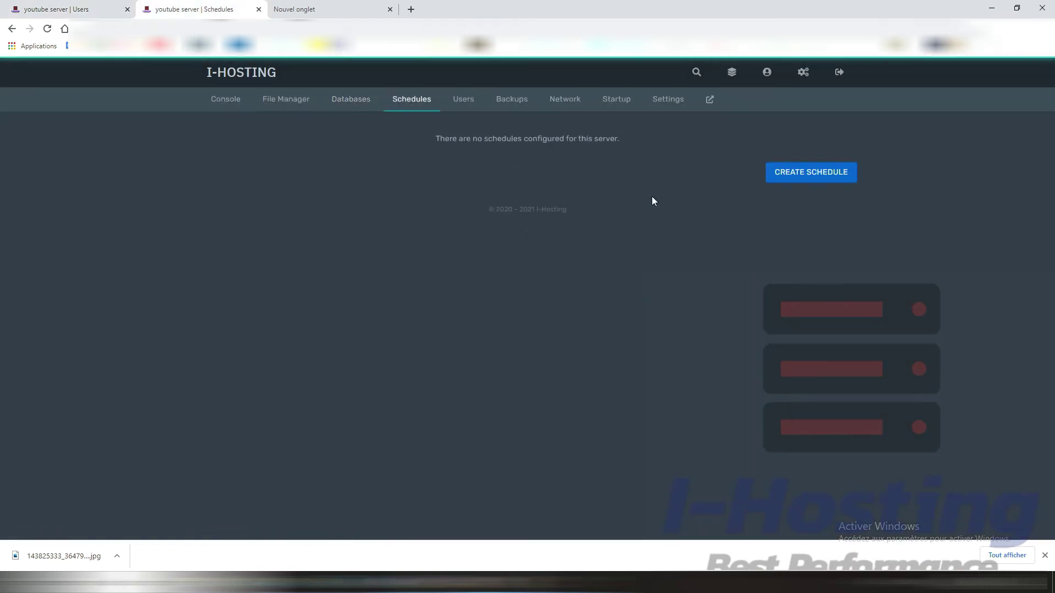
left_click(826, 181)
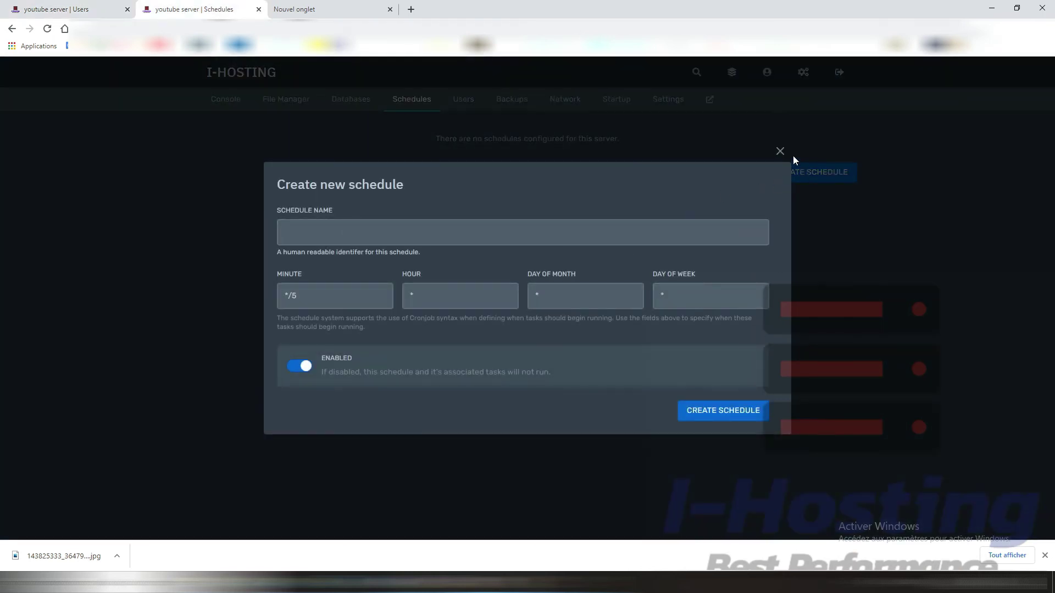
left_click(781, 153)
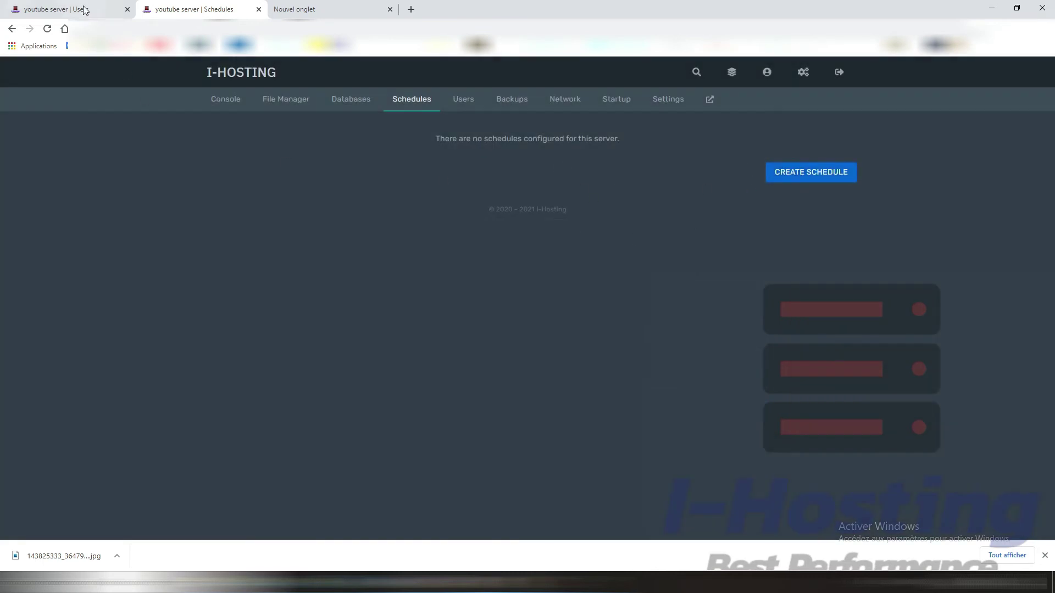
left_click(84, 10)
scroll(441, 434, "down", 1)
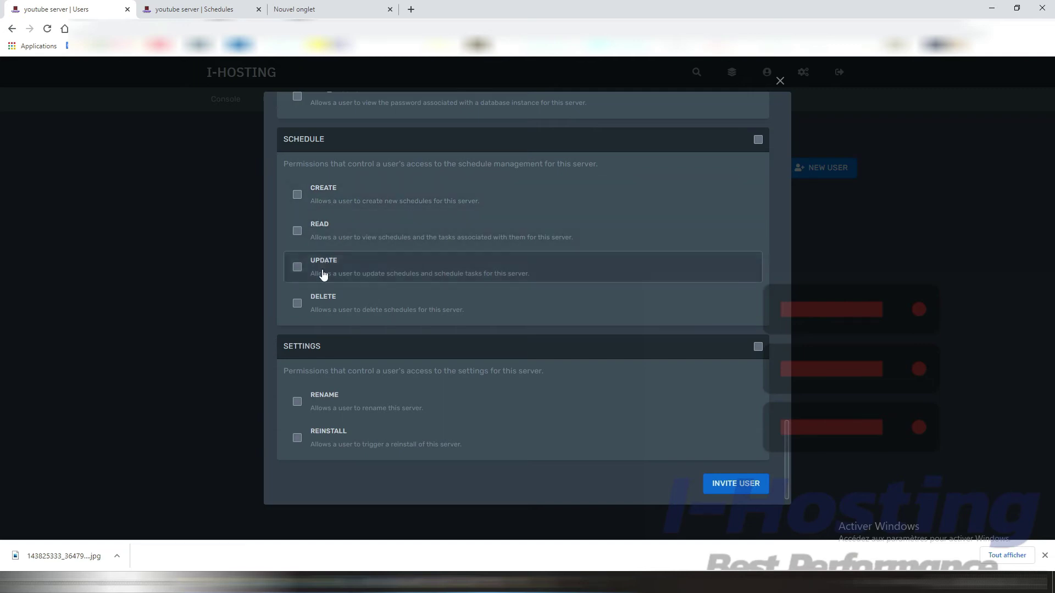
scroll(333, 310, "down", 1)
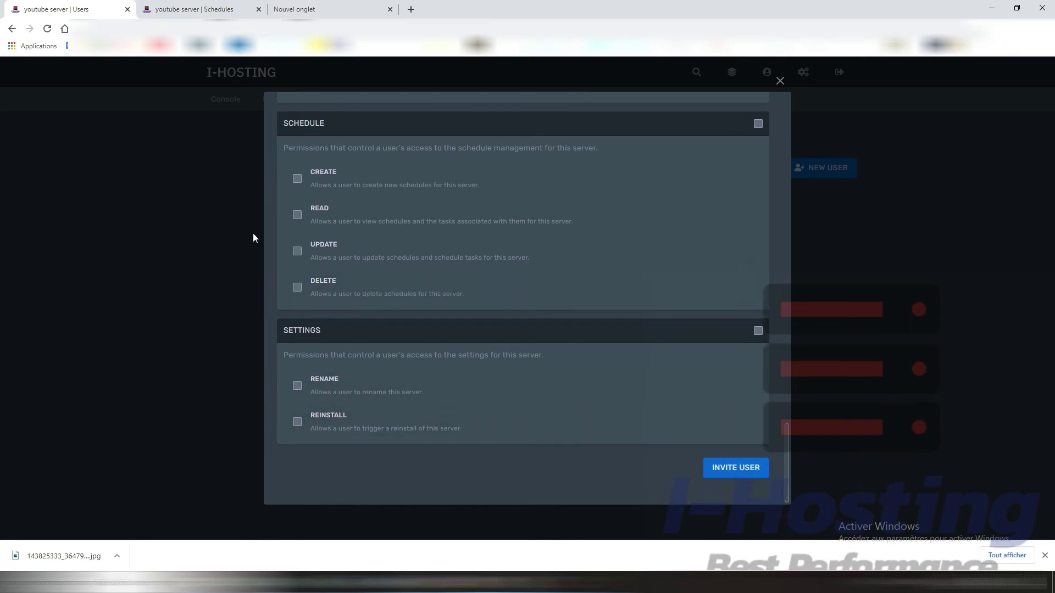
left_click(208, 10)
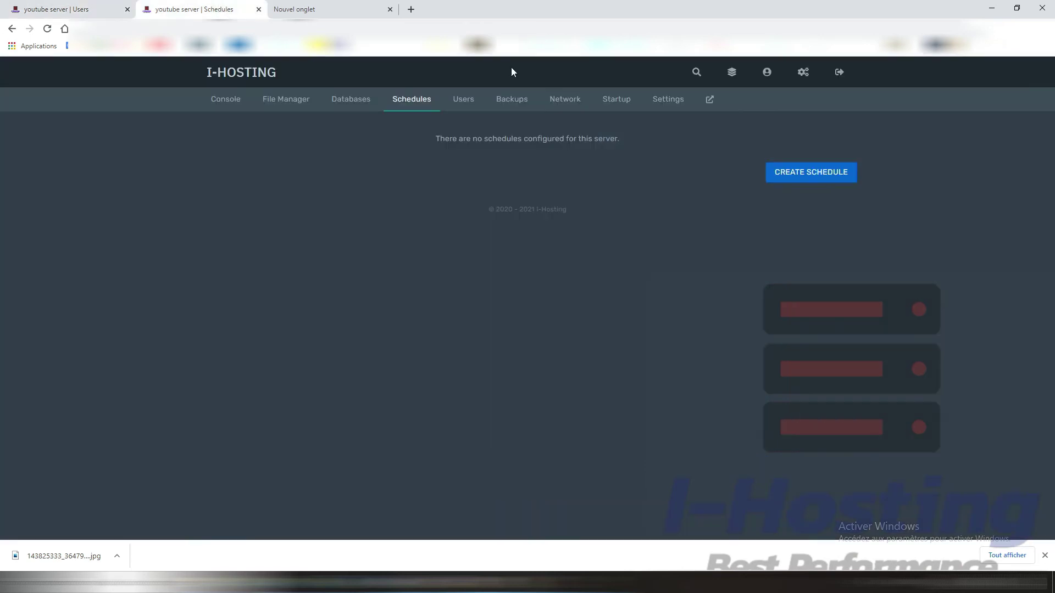
Step: Switch between the panel's browser tabs and return to the servers dashboard
left_click(656, 101)
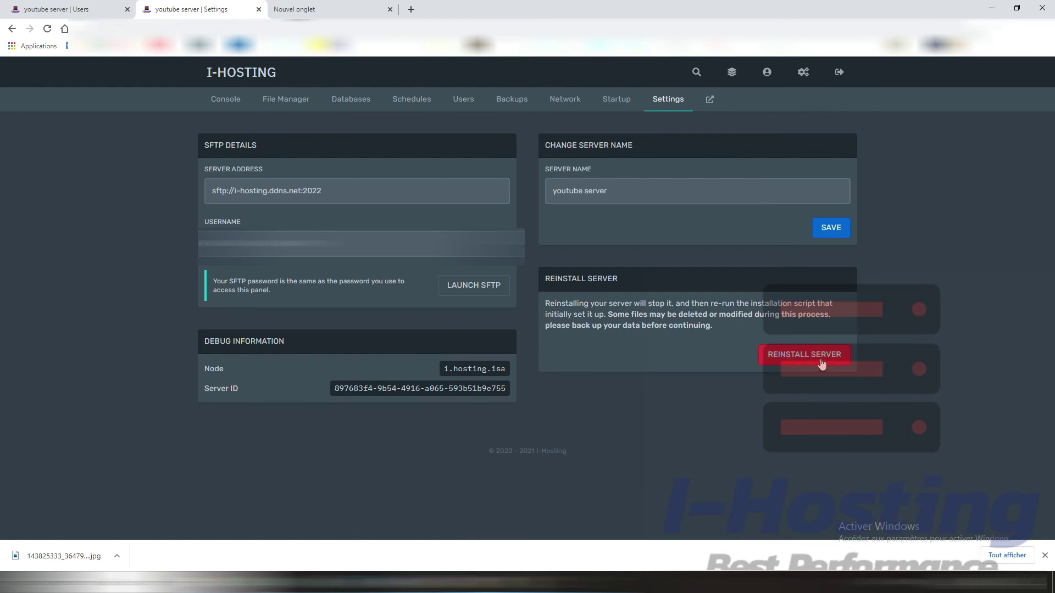
left_click(83, 9)
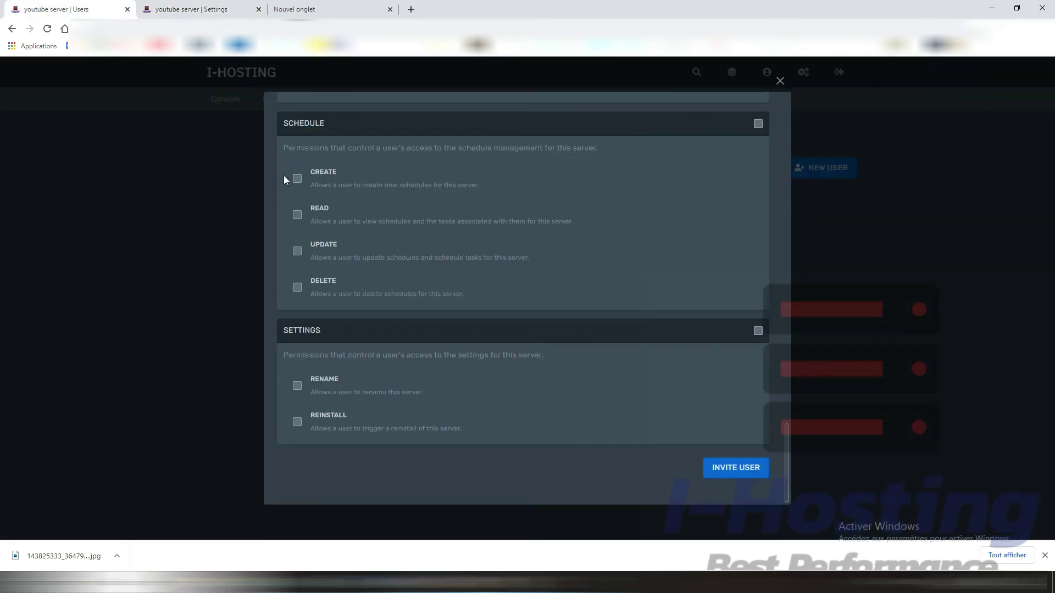
left_click(181, 5)
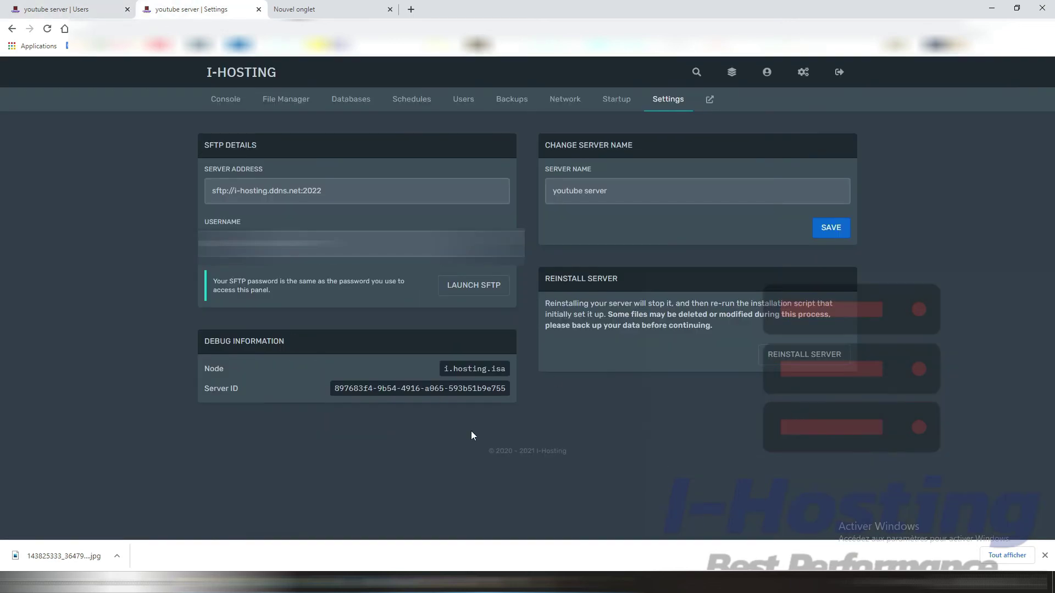
left_click(732, 73)
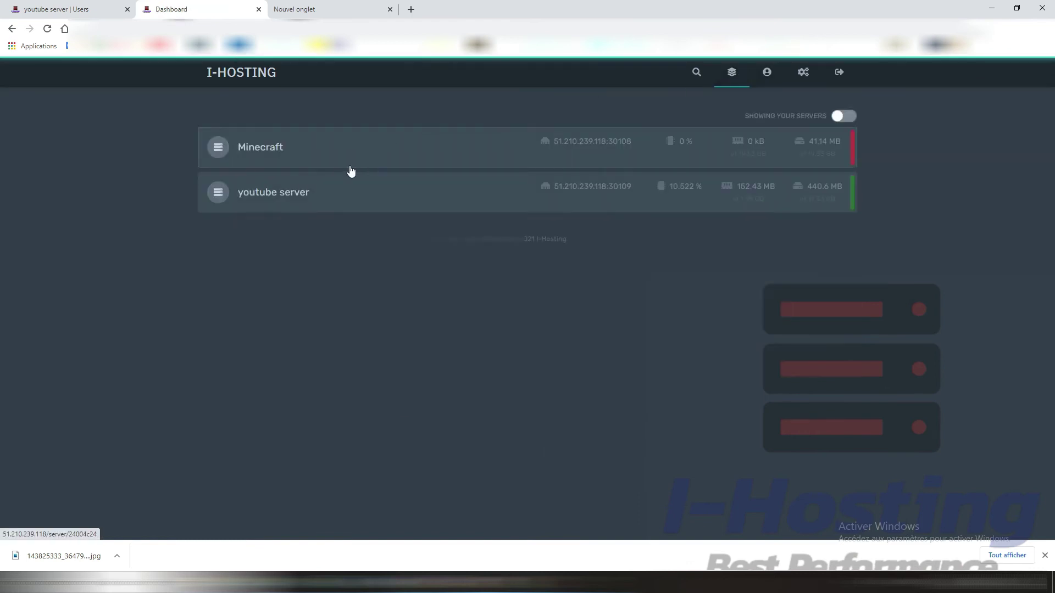
Step: Open the youtube server, close the Invite User permissions form and go to Backups
left_click(286, 191)
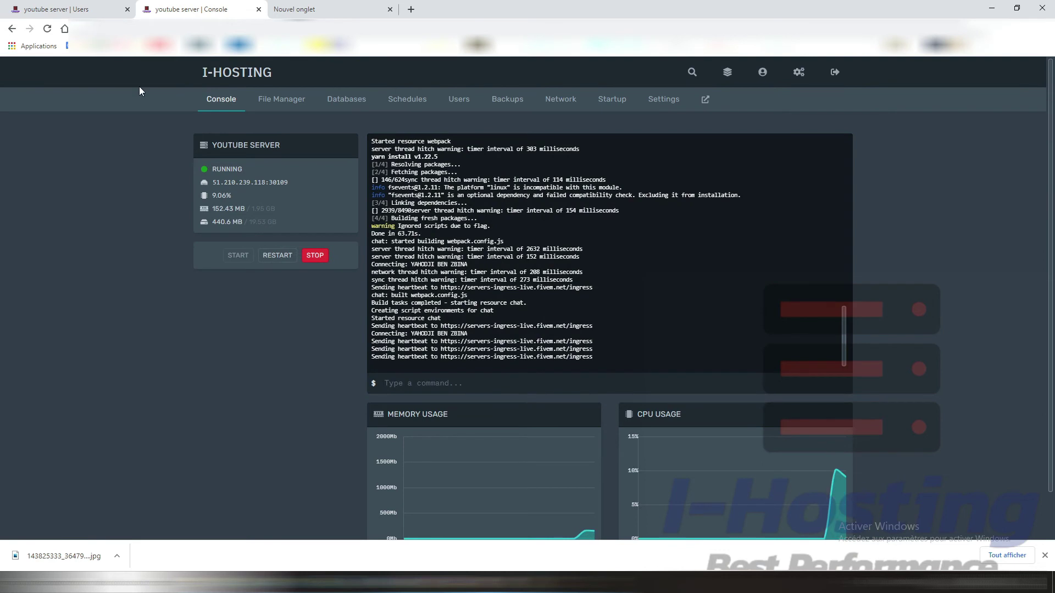
left_click(66, 10)
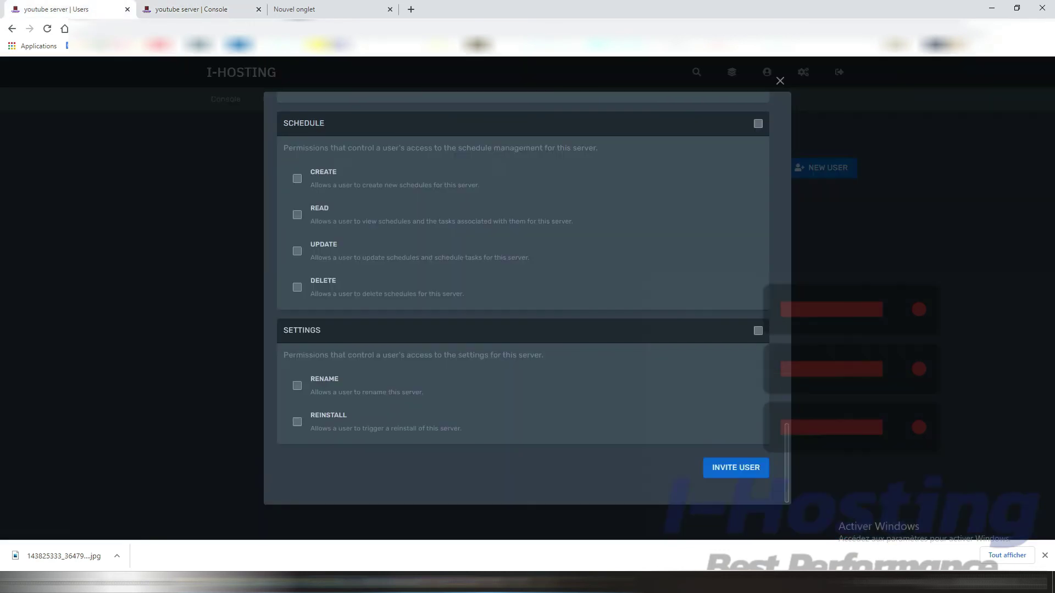
left_click(780, 82)
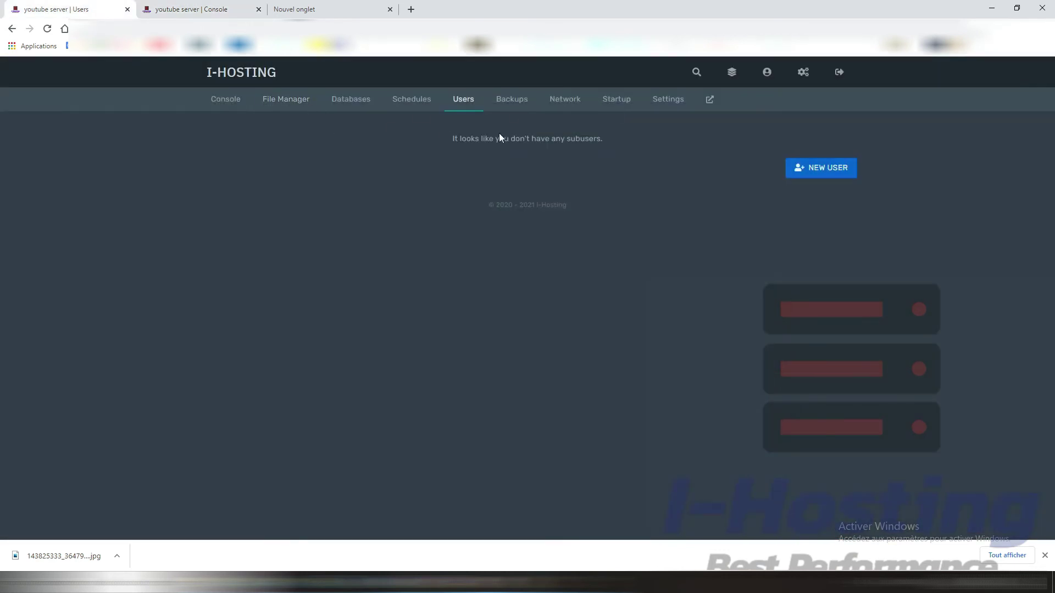
left_click(513, 101)
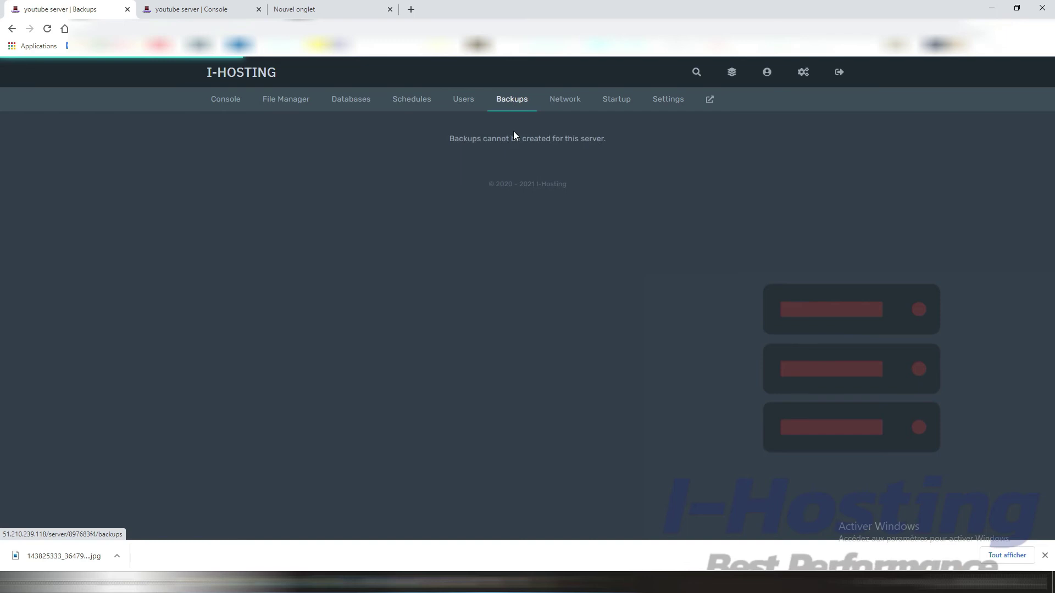
Step: Open the Startup page, try editing the MAX PLAYERS variable, then reload to discard it
left_click(572, 105)
left_click(599, 104)
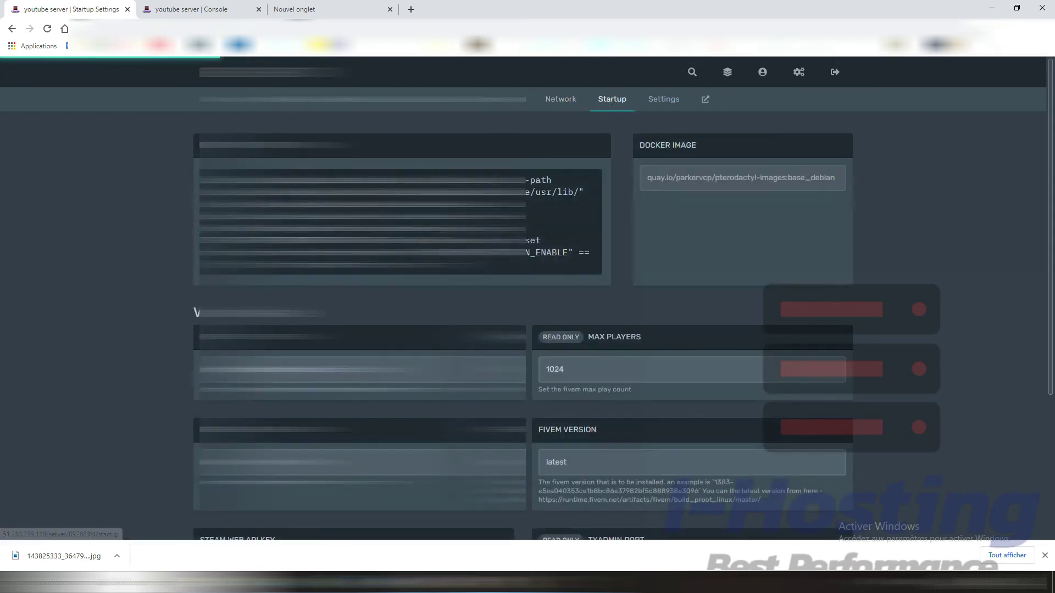
scroll(614, 205, "down", 2)
scroll(614, 206, "down", 2)
left_click_drag(536, 205, 566, 204)
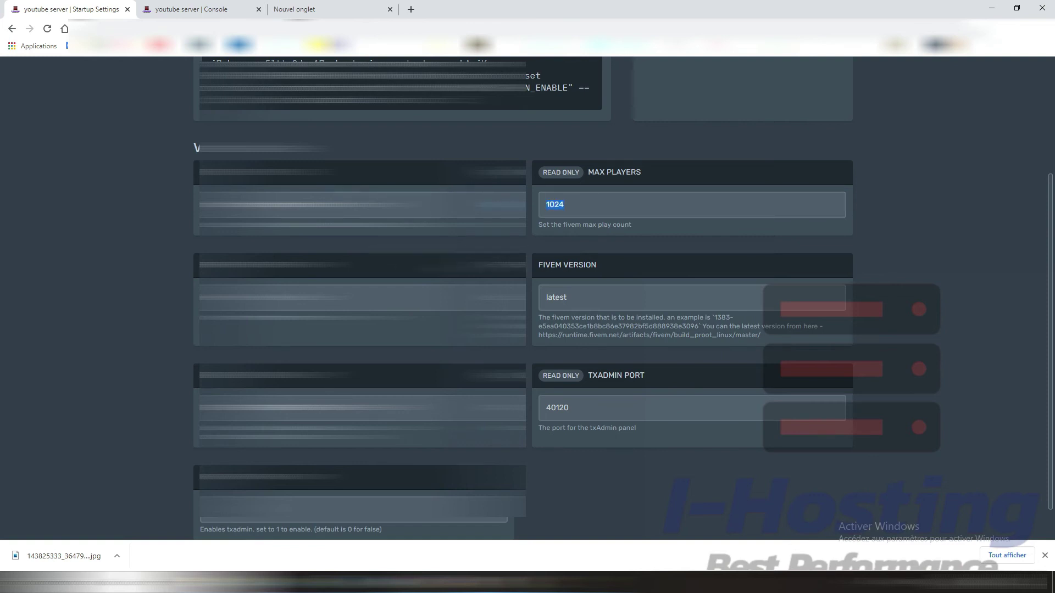
left_click(358, 205)
key("BackSpace")
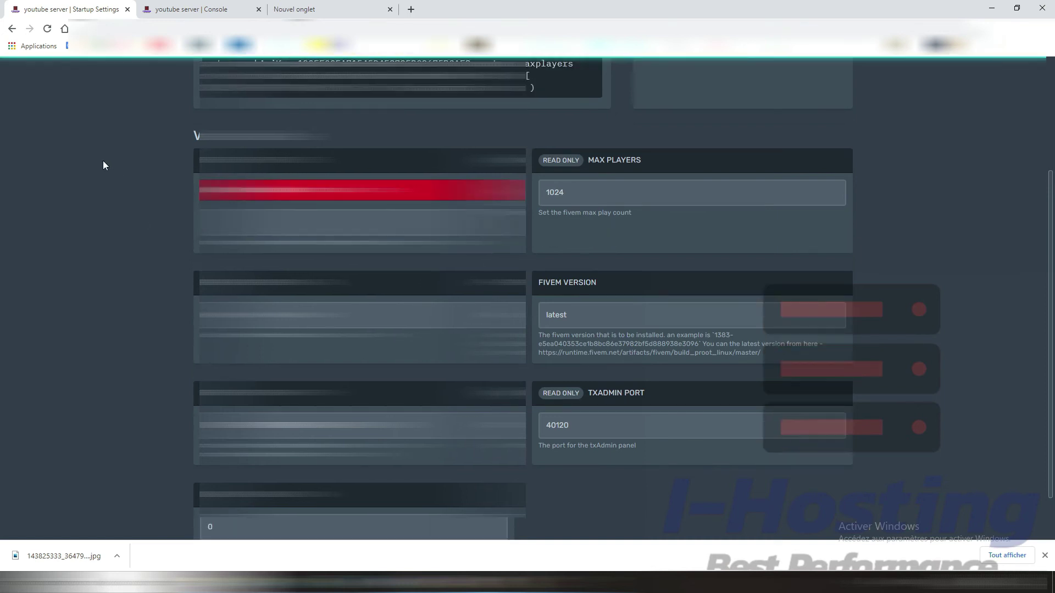
left_click(47, 28)
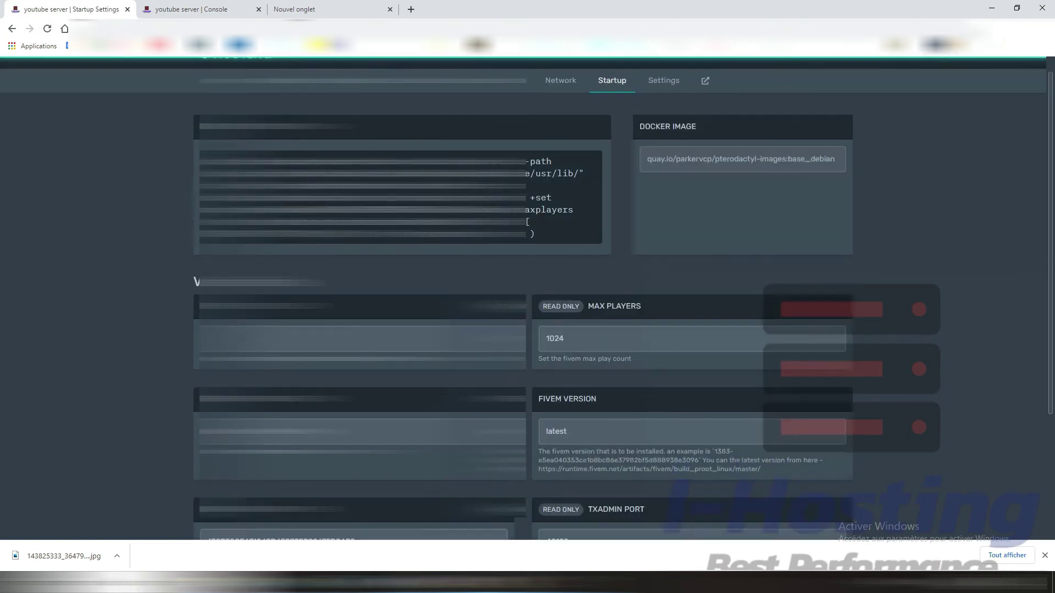
Step: Clear the ENABLE TXADMIN startup variable's value of 1
scroll(169, 272, "down", 3)
left_click(203, 256)
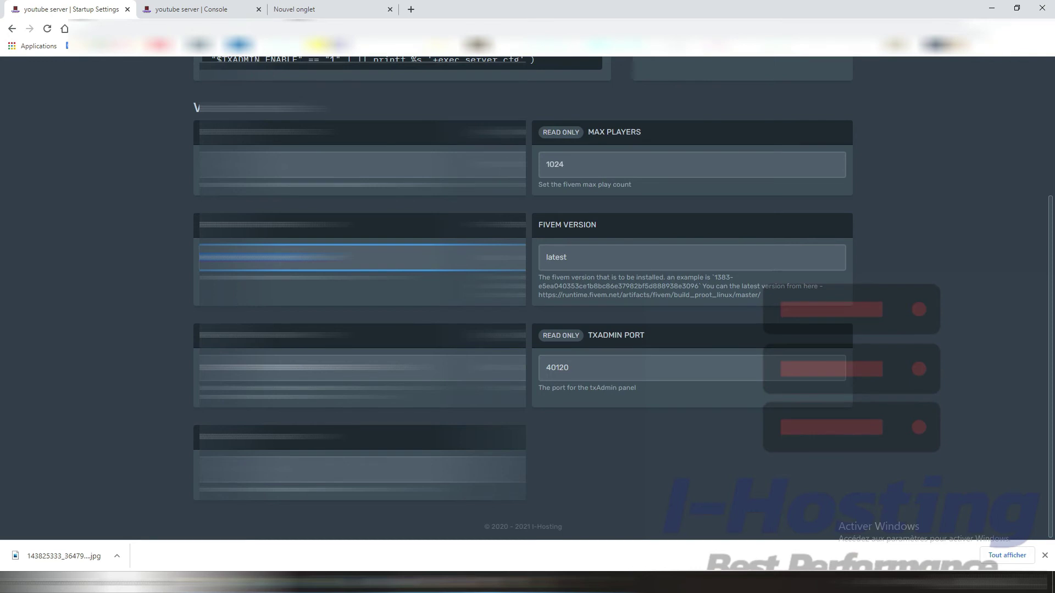
key("BackSpace")
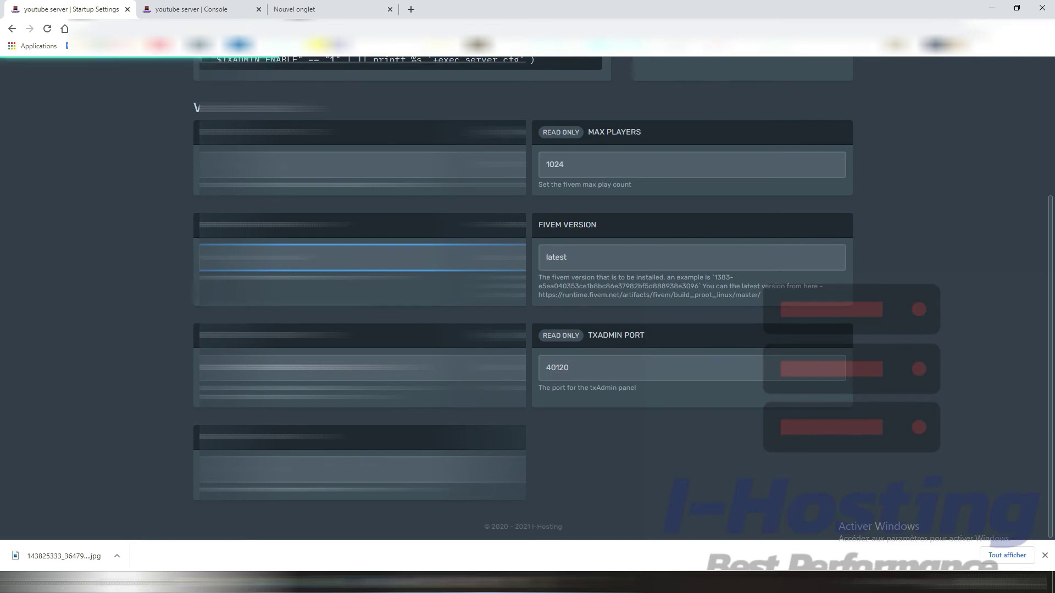
left_click(362, 368)
left_click(362, 368)
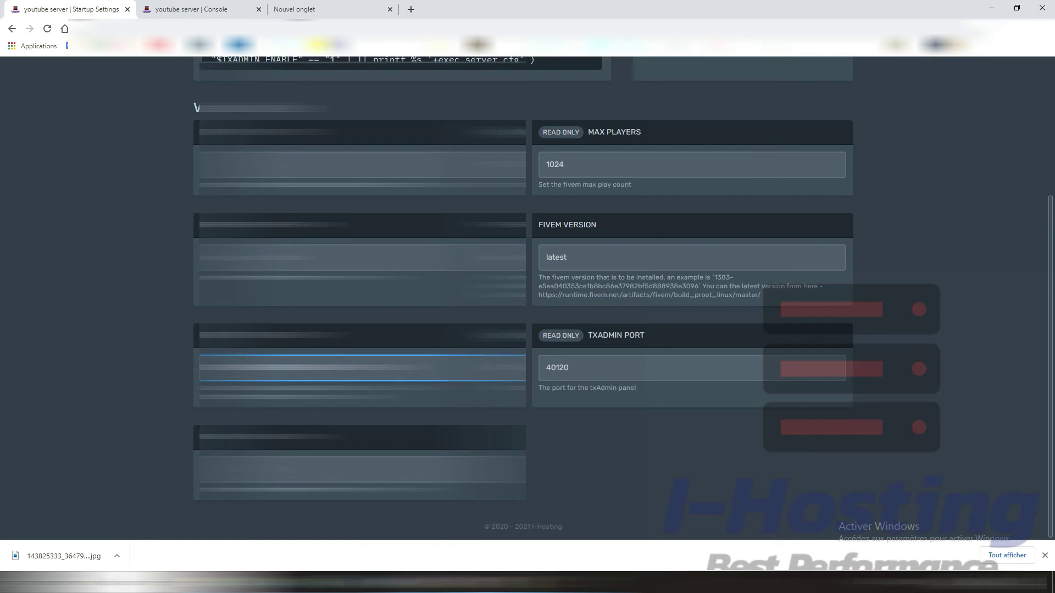
left_click_drag(387, 368, 188, 370)
key("Tab")
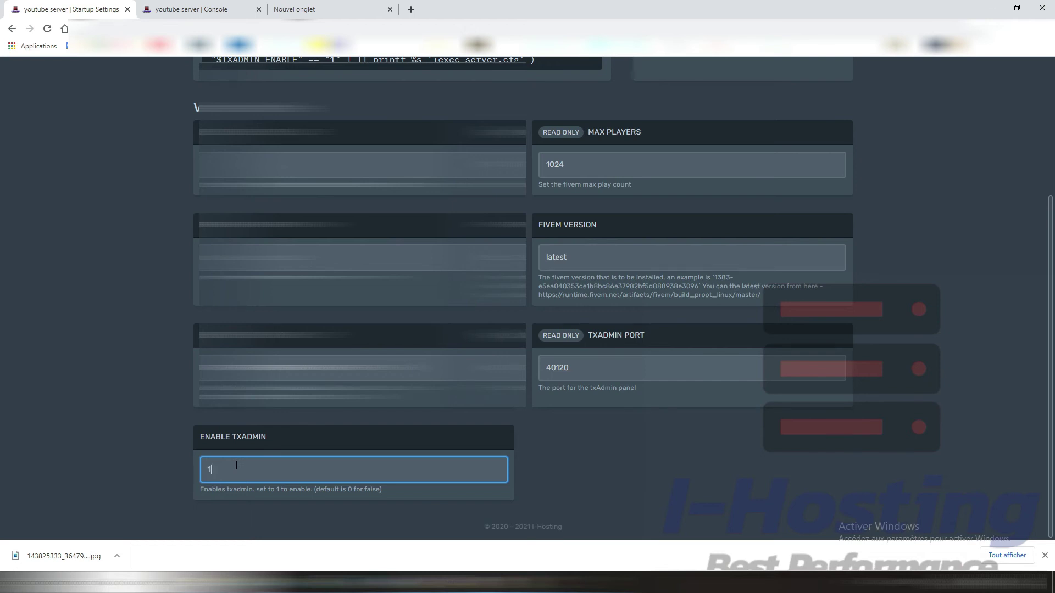
key("BackSpace")
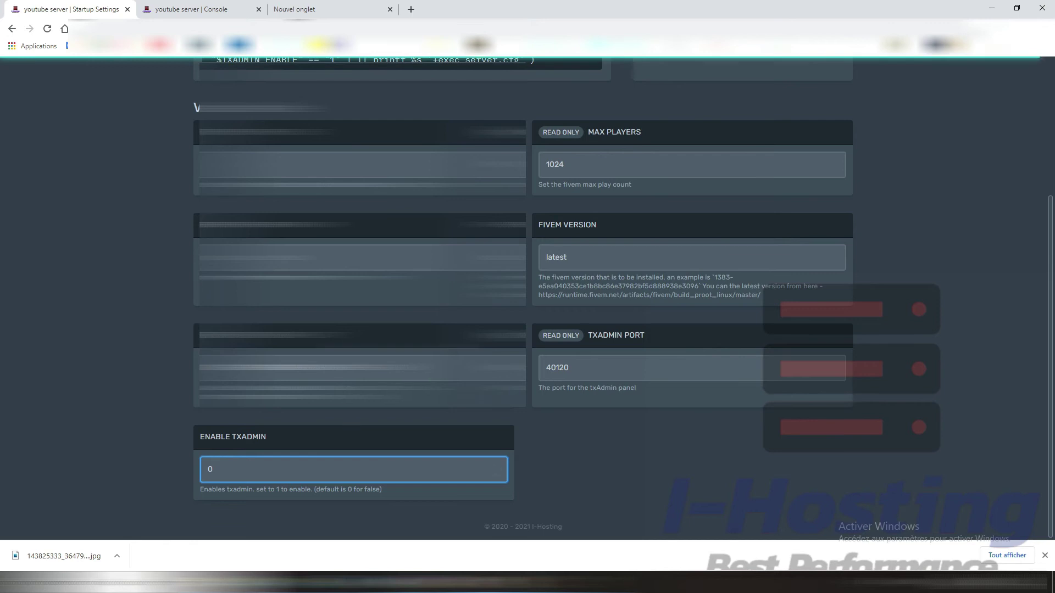
scroll(236, 465, "up", 4)
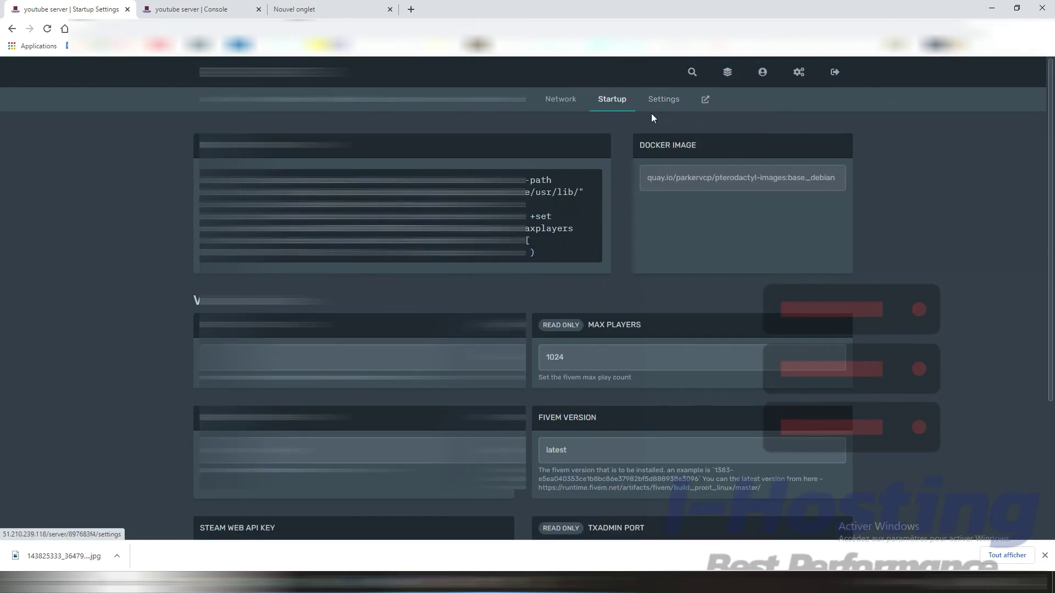
left_click(668, 100)
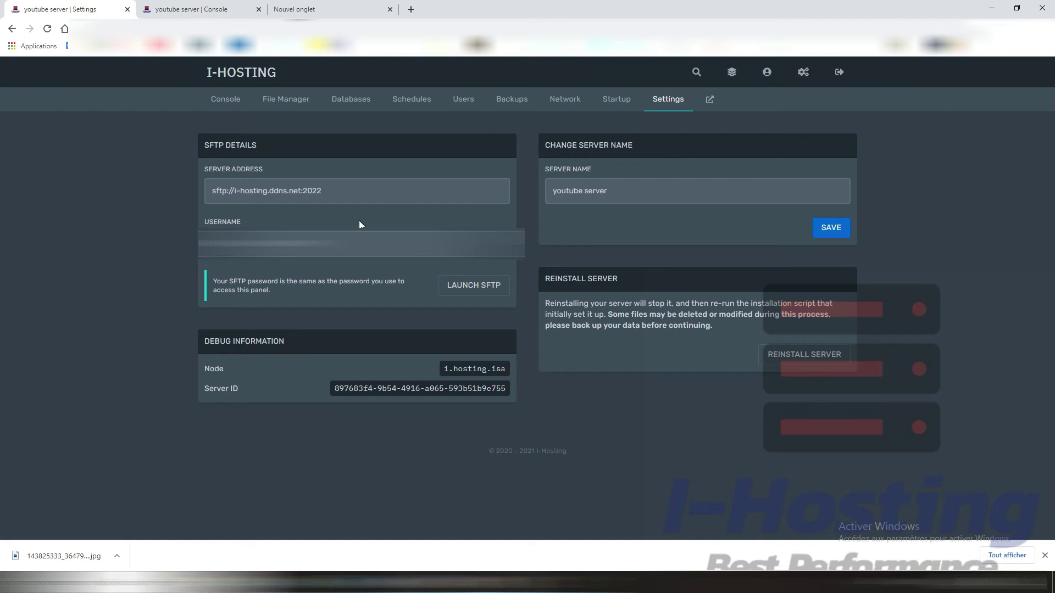
Step: Search the web for 'winscp' in the empty new browser tab
key("super+s")
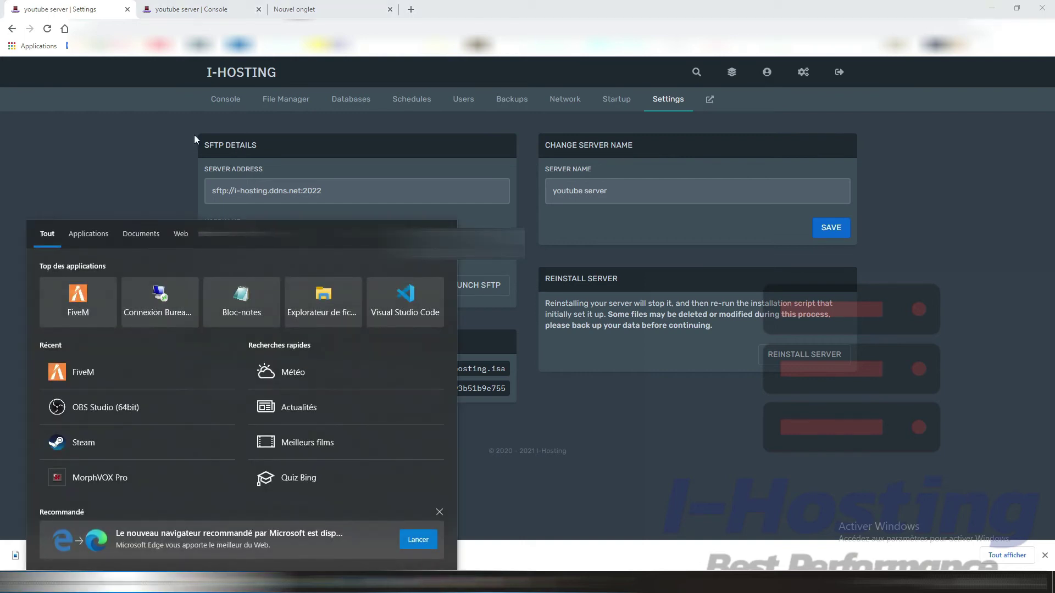
left_click(354, 9)
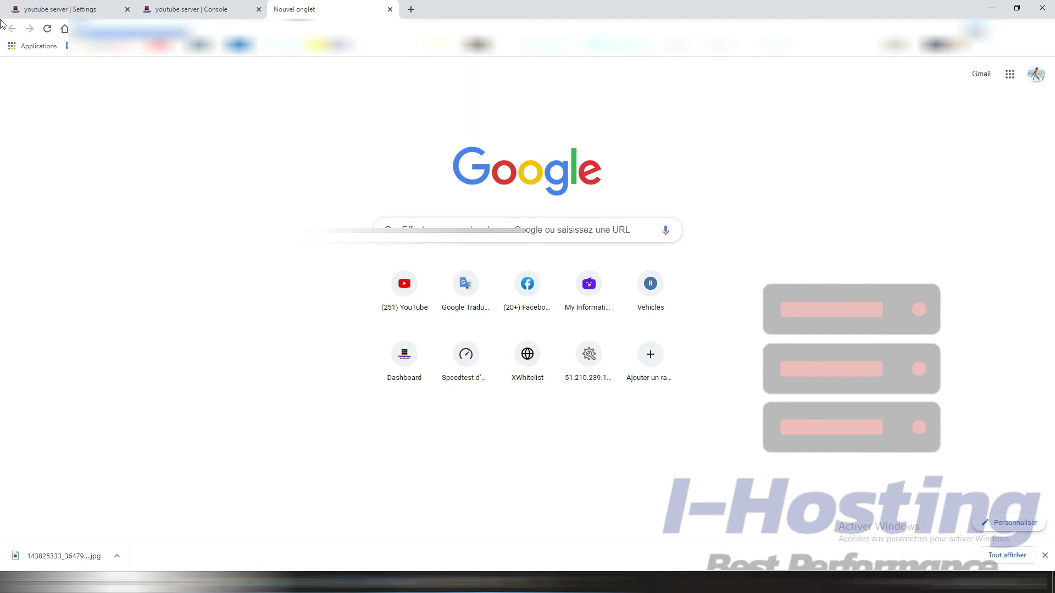
type("winscp")
key("Return")
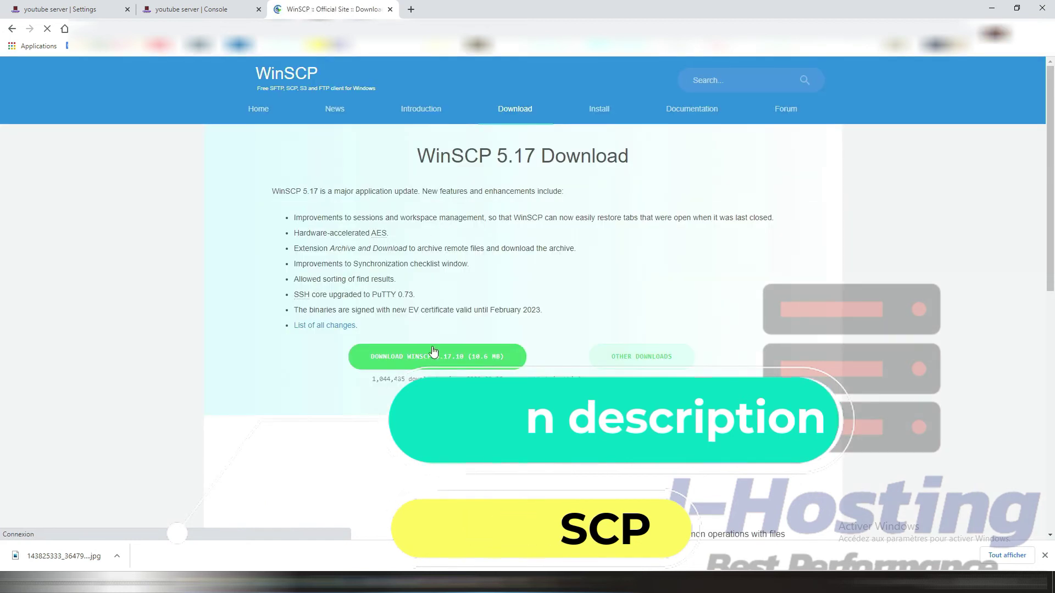
Step: Launch WinSCP and start a new site connection
left_click(51, 6)
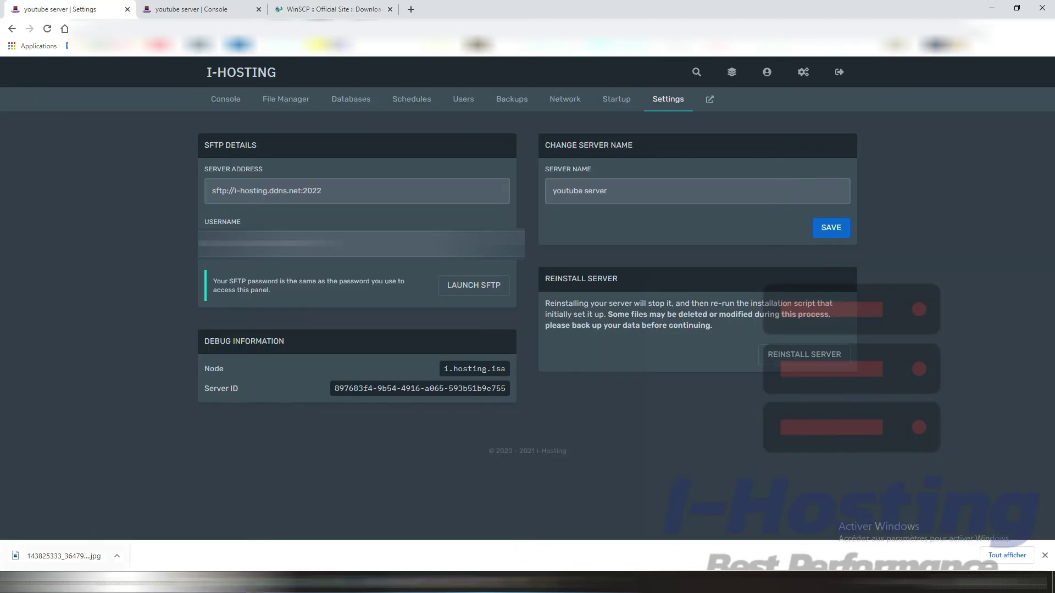
key("super")
type("wi")
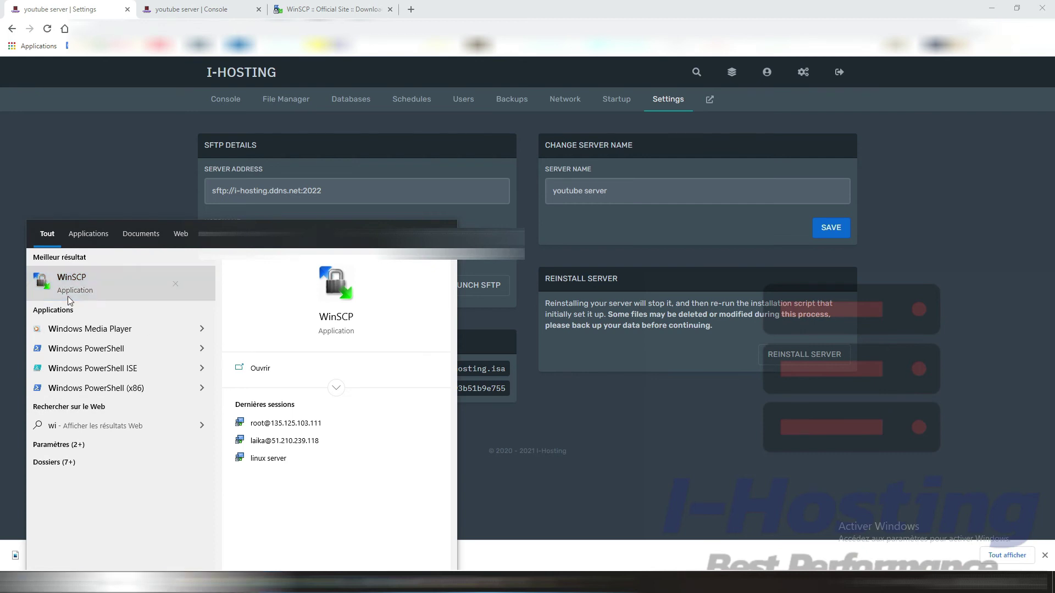
left_click(68, 295)
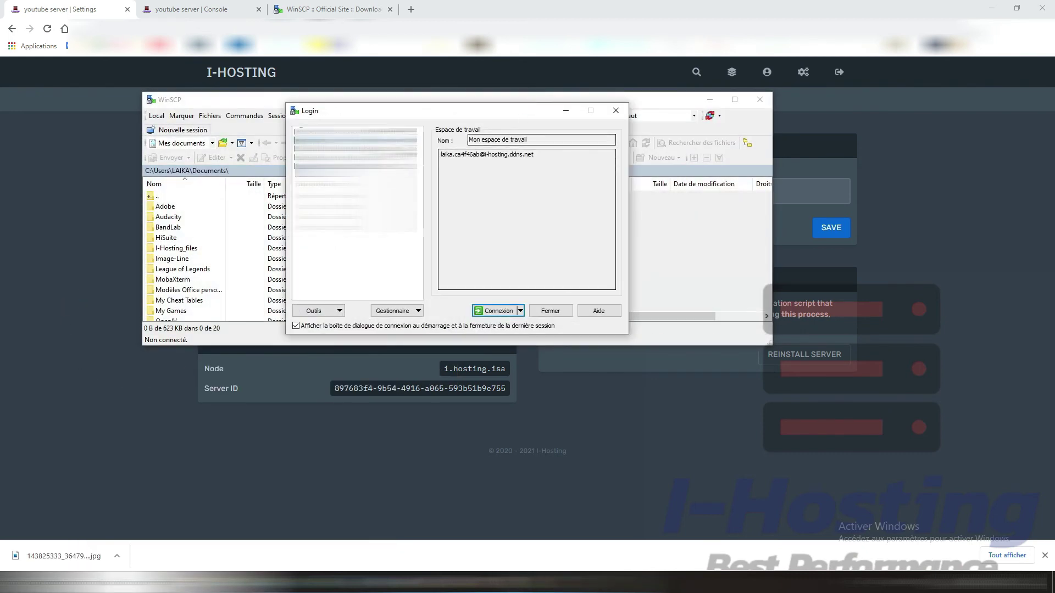
left_click(355, 140)
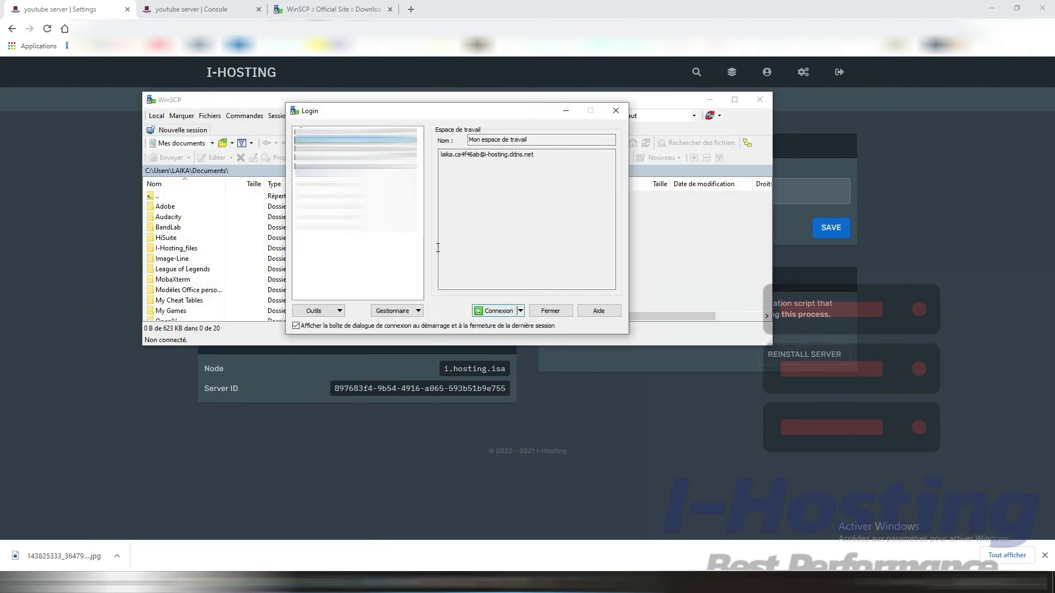
left_click(318, 131)
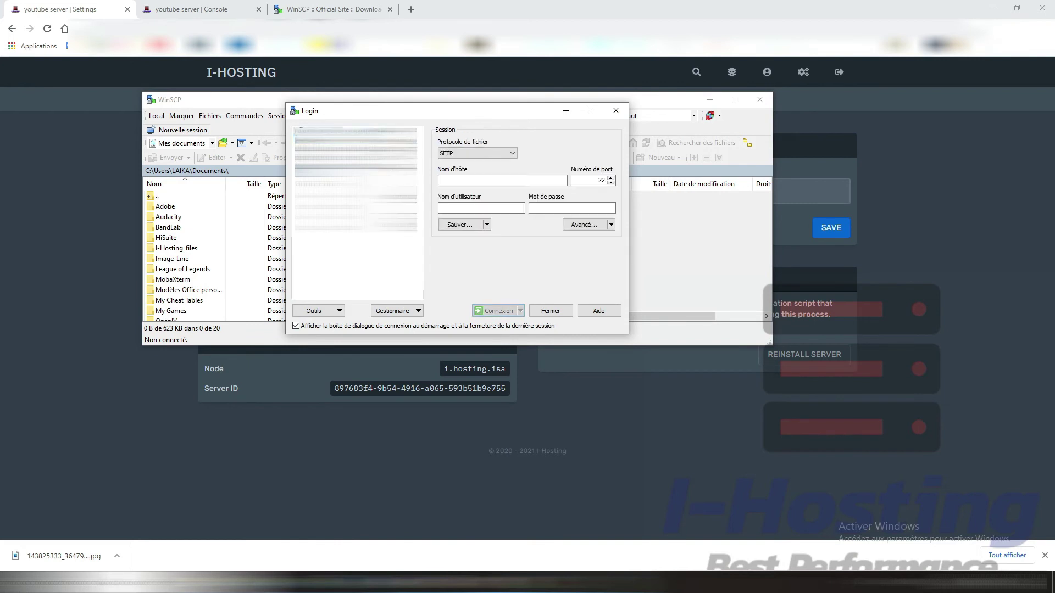
Step: Copy the panel's SFTP server address into WinSCP's host name field
left_click(848, 338)
left_click_drag(287, 190, 321, 190)
left_click(144, 173)
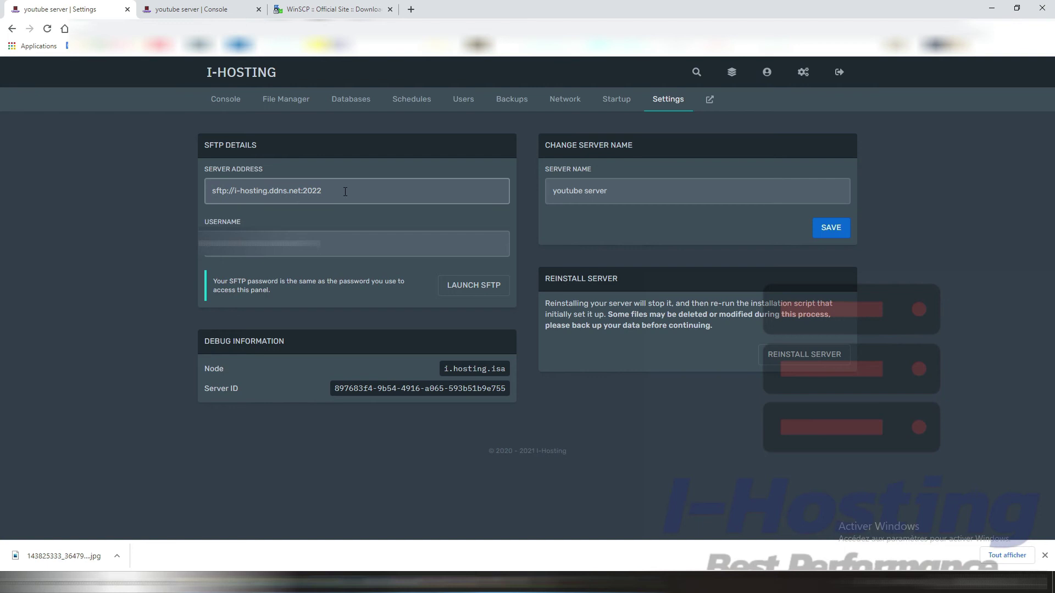
triple_click(207, 193)
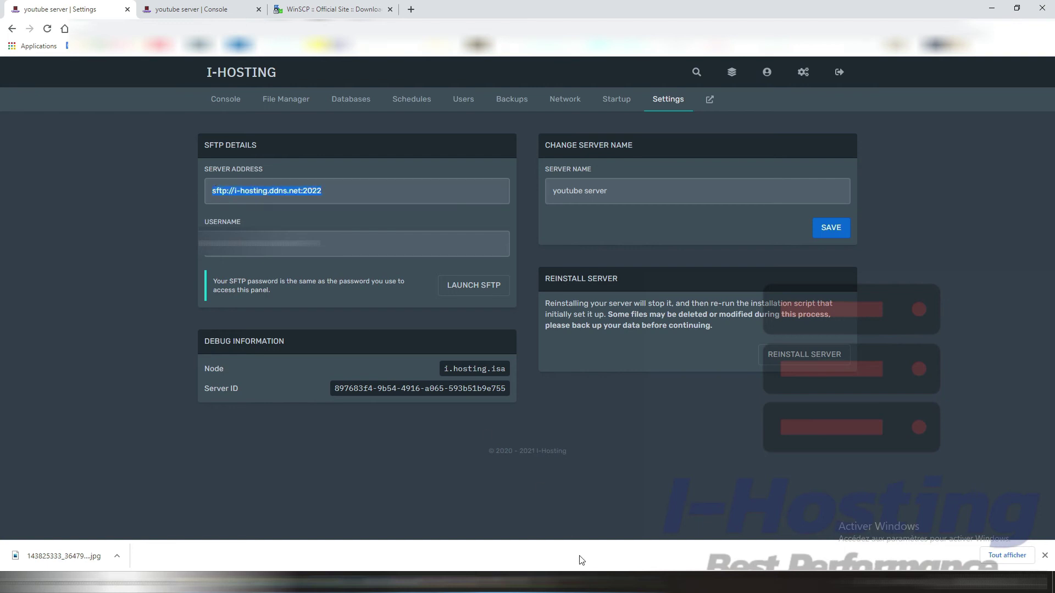
key("alt+Tab")
left_click(472, 180)
type("i-hosting.ddns.net")
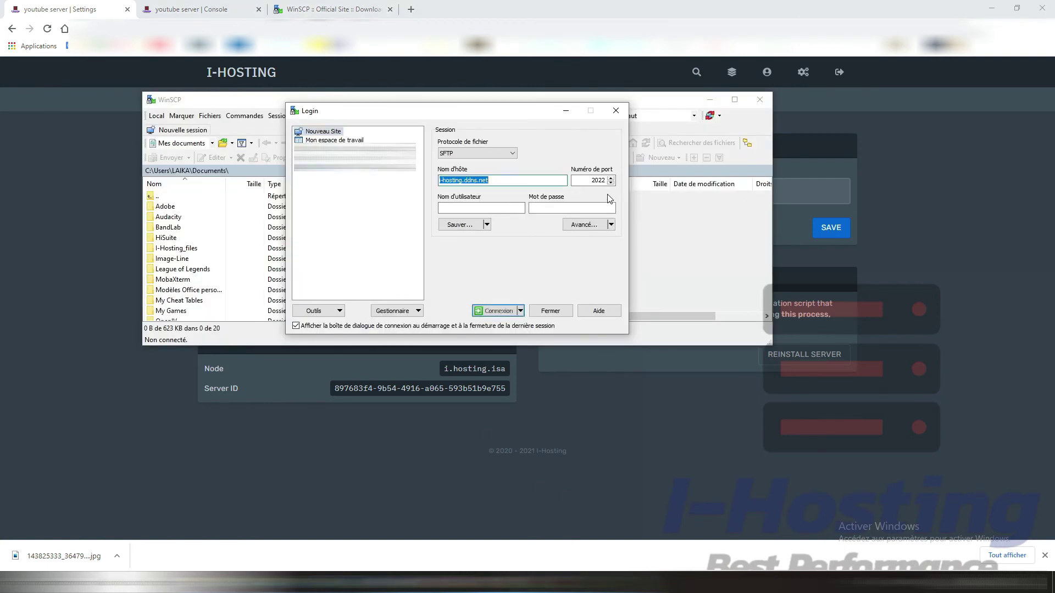
Step: Paste the panel's SFTP username, fill in the password and connect to i-hosting.ddns.net port 2022
key("alt+Tab")
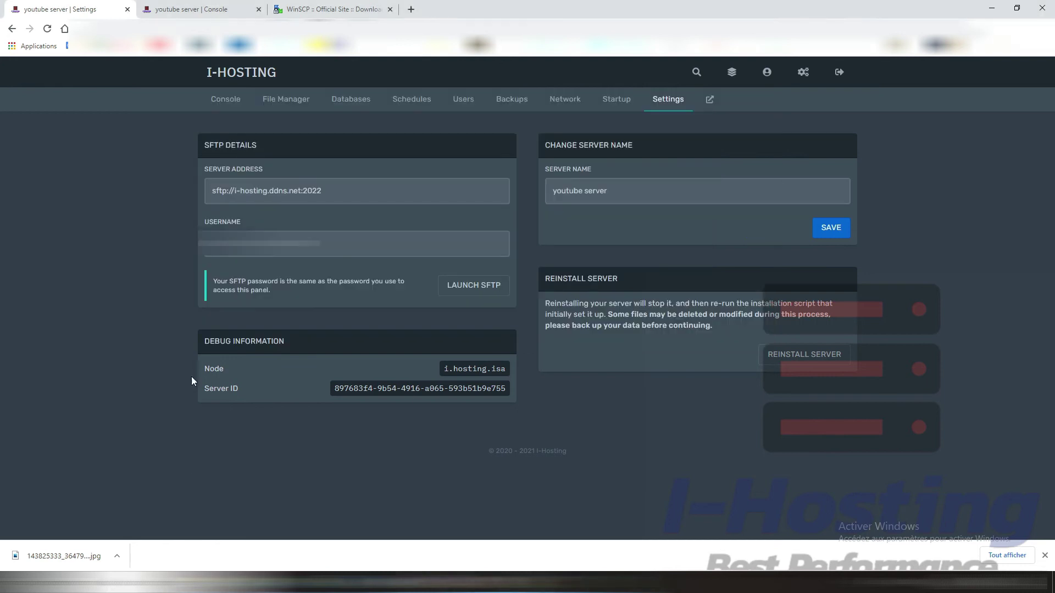
double_click(258, 244)
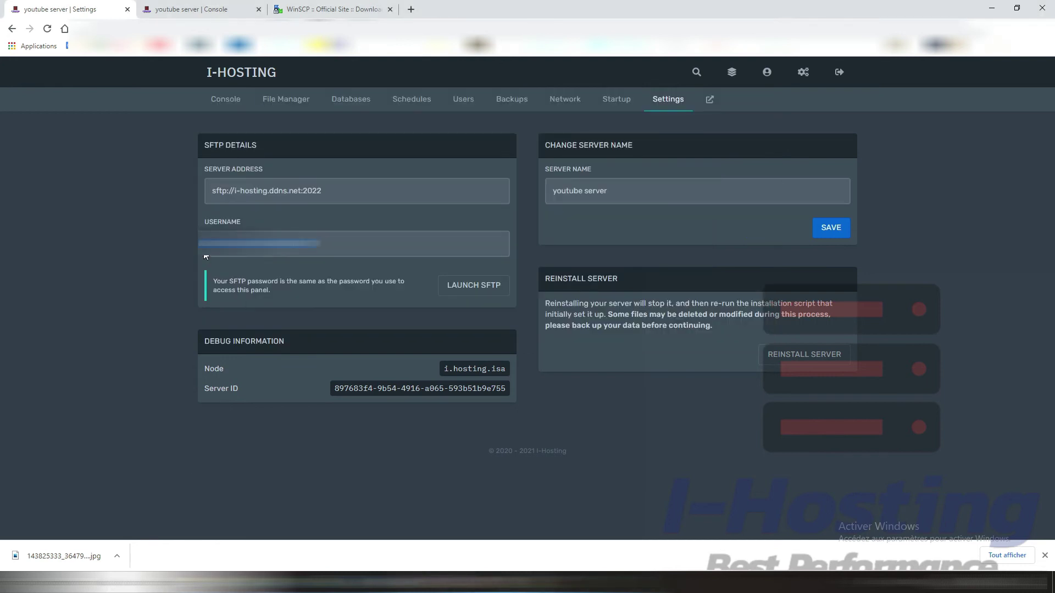
key("alt+Tab")
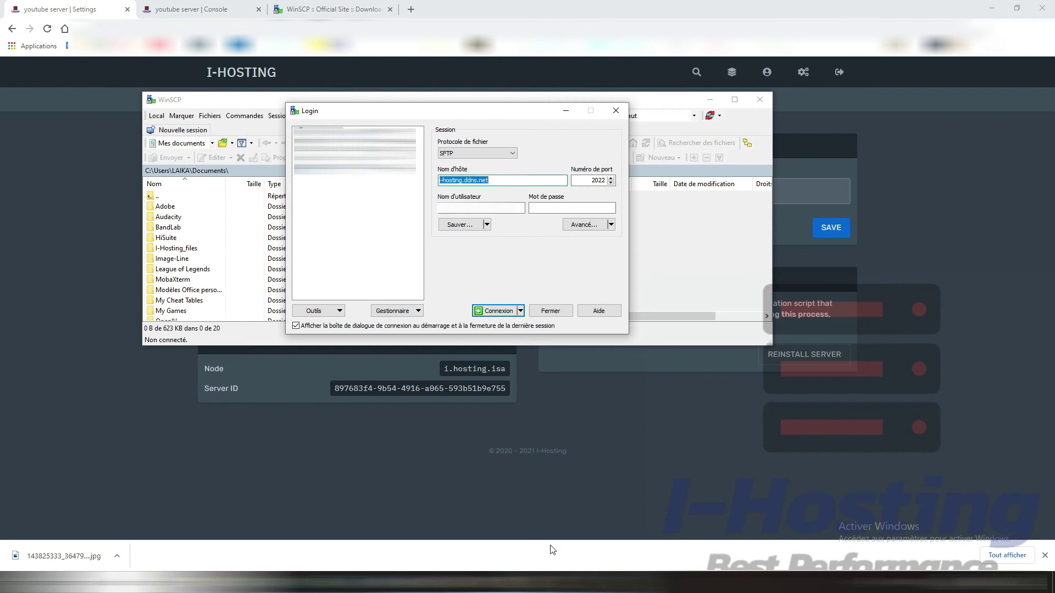
left_click(454, 209)
key("ctrl+v")
left_click(553, 207)
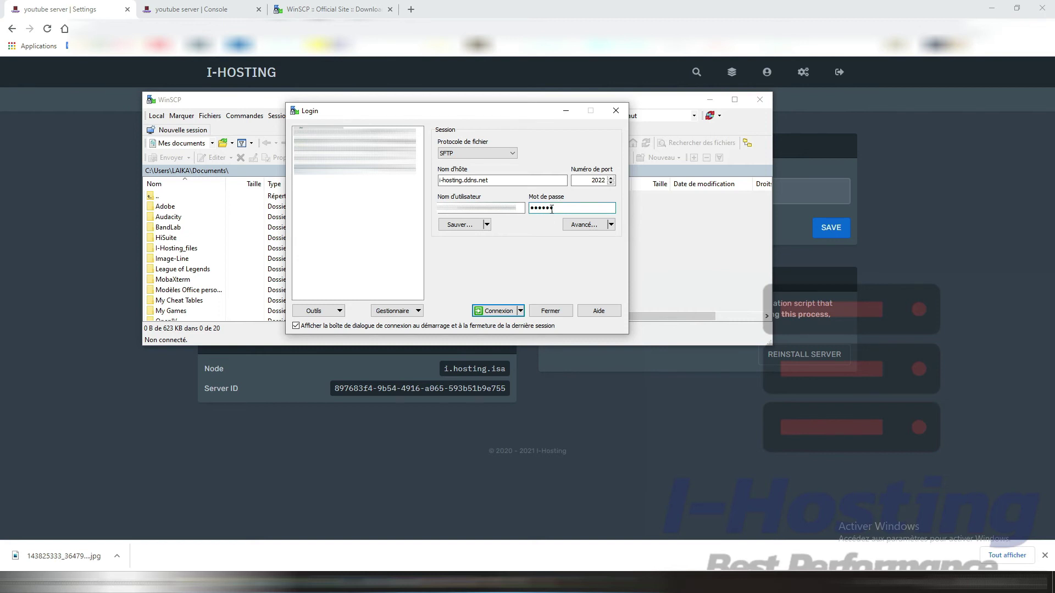
left_click(493, 311)
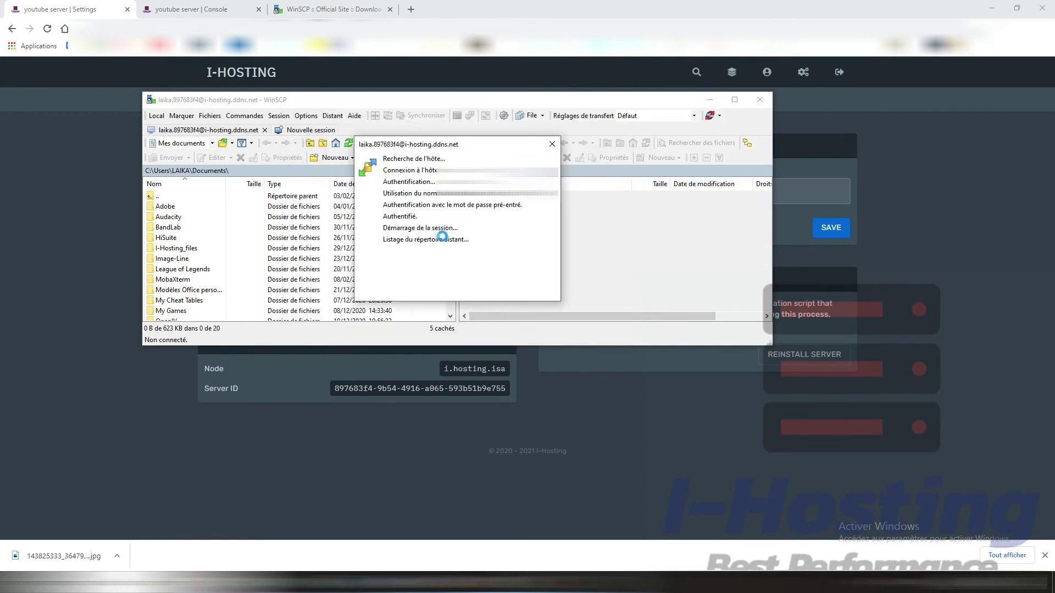
left_click(735, 99)
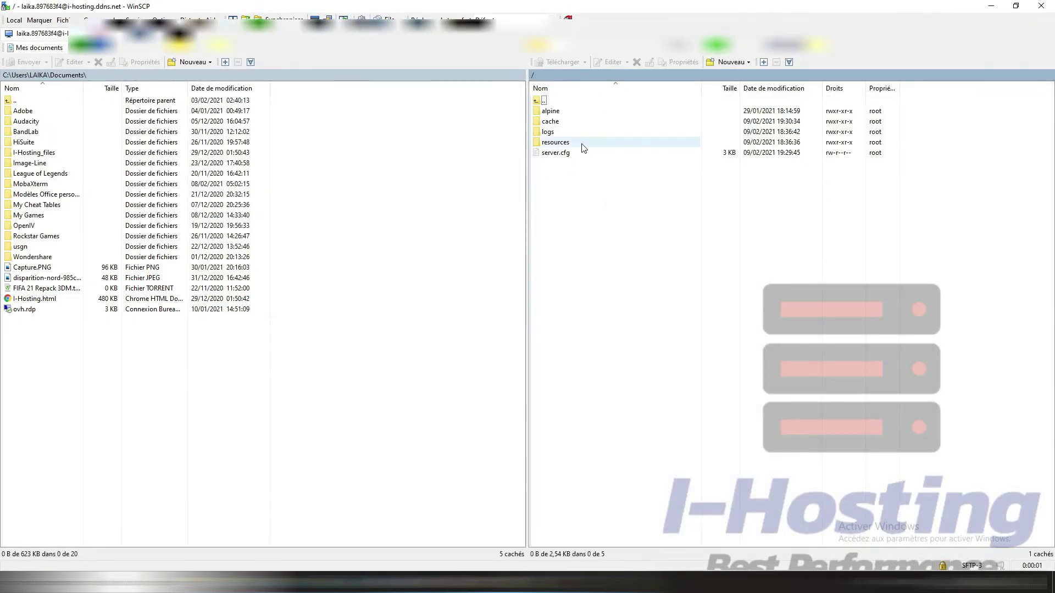
Step: Open server.cfg from the remote pane and change sv_hostname to youtube
left_click(558, 153)
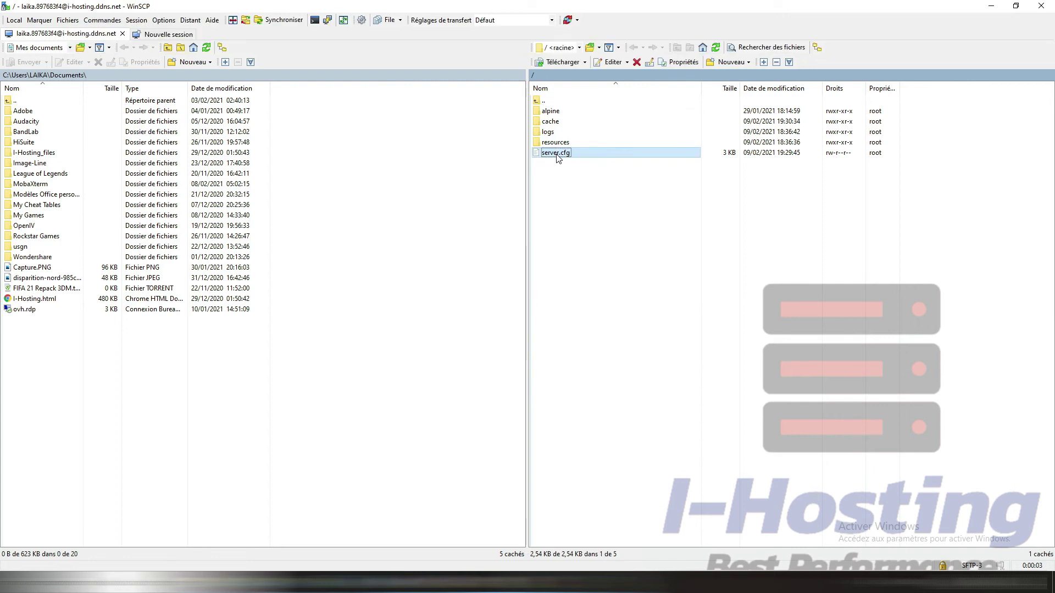
double_click(595, 154)
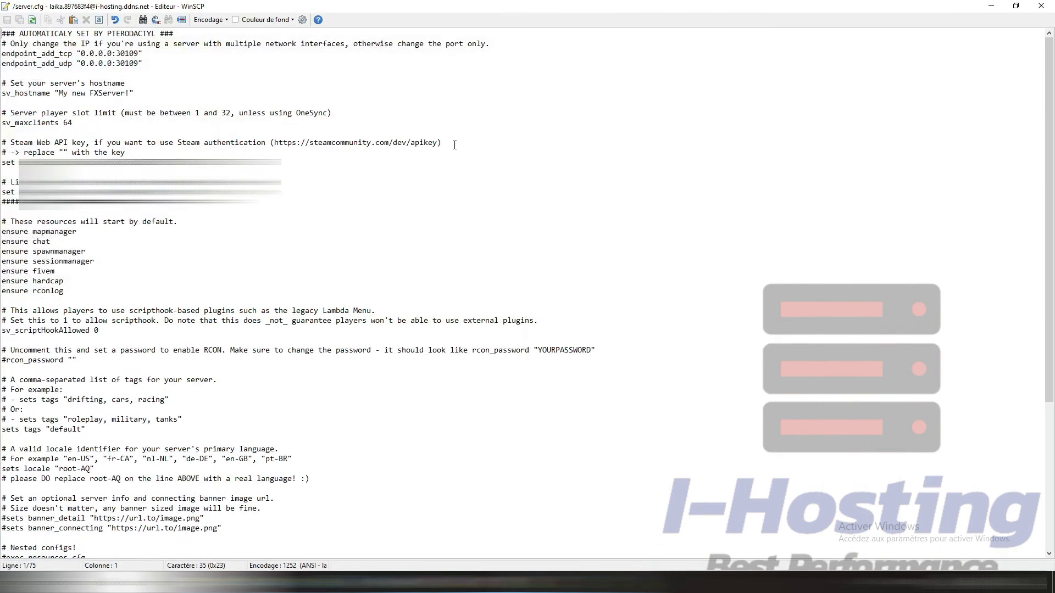
left_click_drag(142, 63, 3, 34)
left_click(107, 44)
left_click_drag(147, 68, 3, 34)
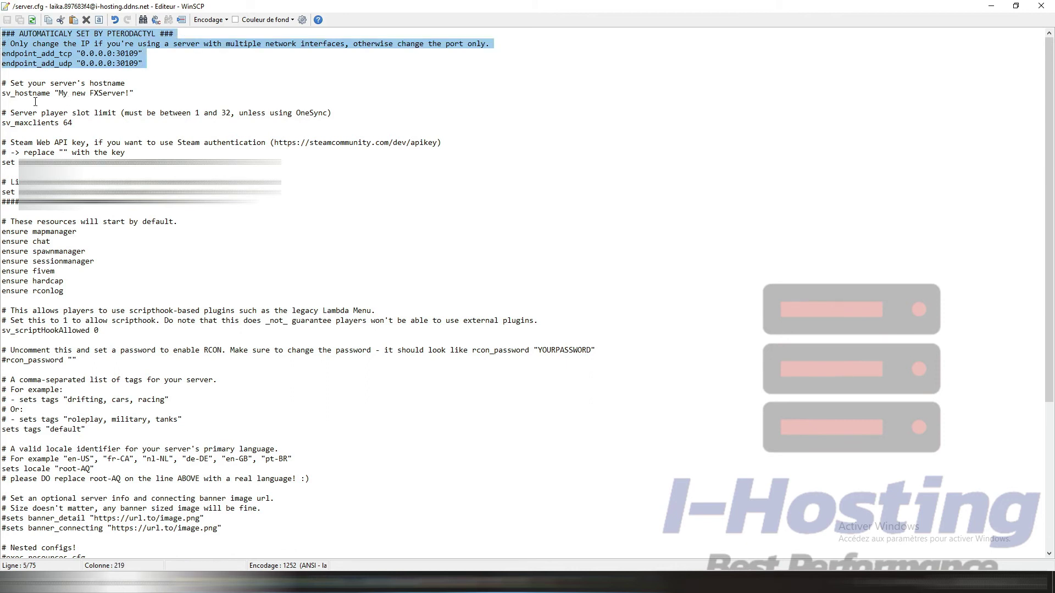
left_click_drag(59, 93, 131, 93)
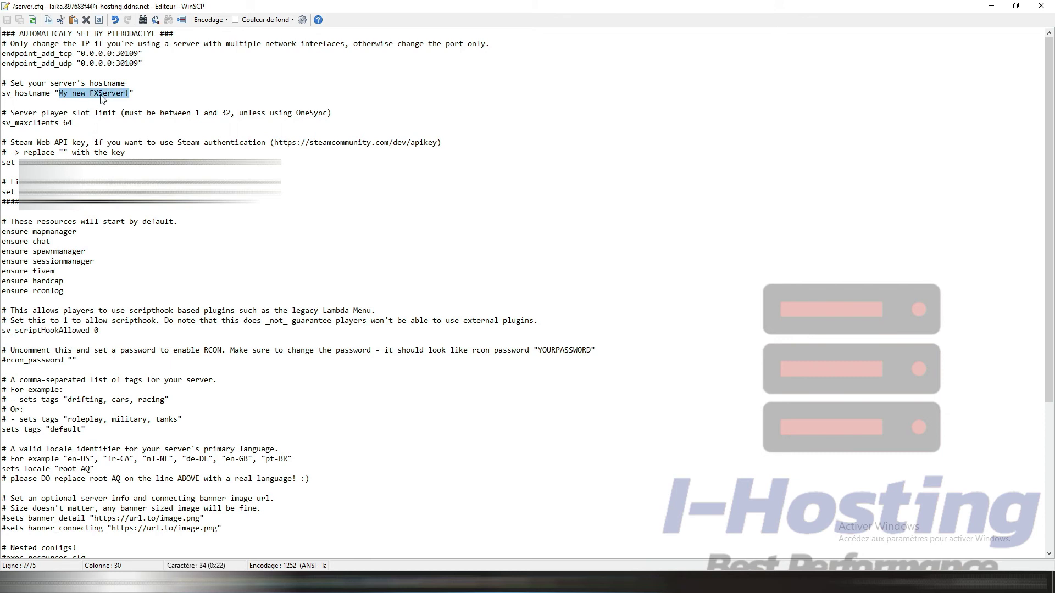
type("youitbe")
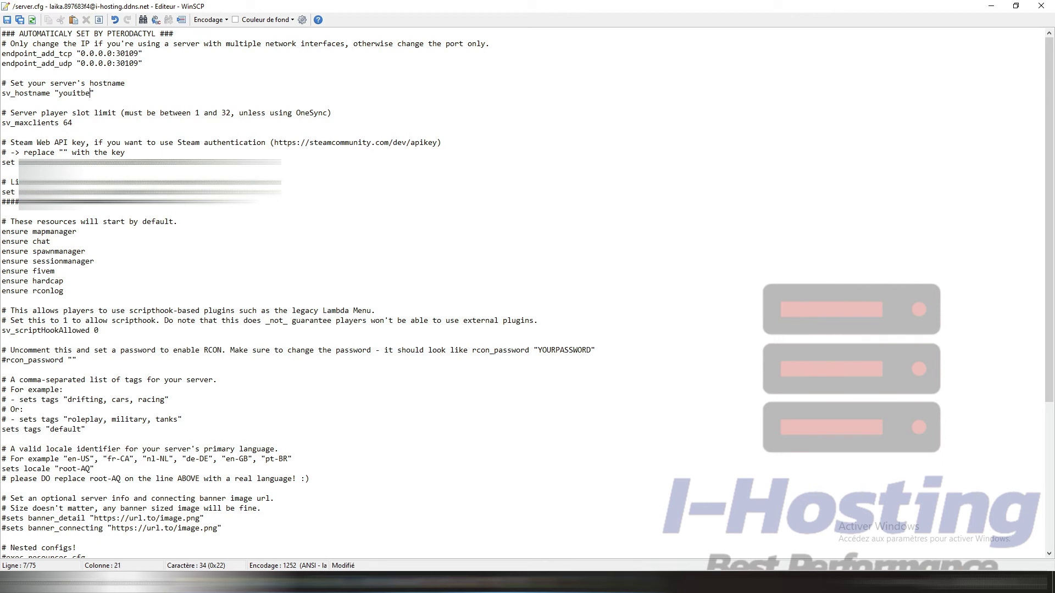
key("BackSpace")
key("BackSpace")
key("BackSpace")
key("BackSpace")
key("BackSpace")
type("ube")
key("BackSpace")
key("BackSpace")
type("tube")
Step: Review the settings block and insert an empty line after endpoint_add_udp
left_click(81, 125)
mouse_move(80, 122)
left_mouse_down()
mouse_move(61, 124)
mouse_move(83, 143)
left_mouse_up()
scroll(94, 202, "down", 4)
scroll(177, 248, "down", 3)
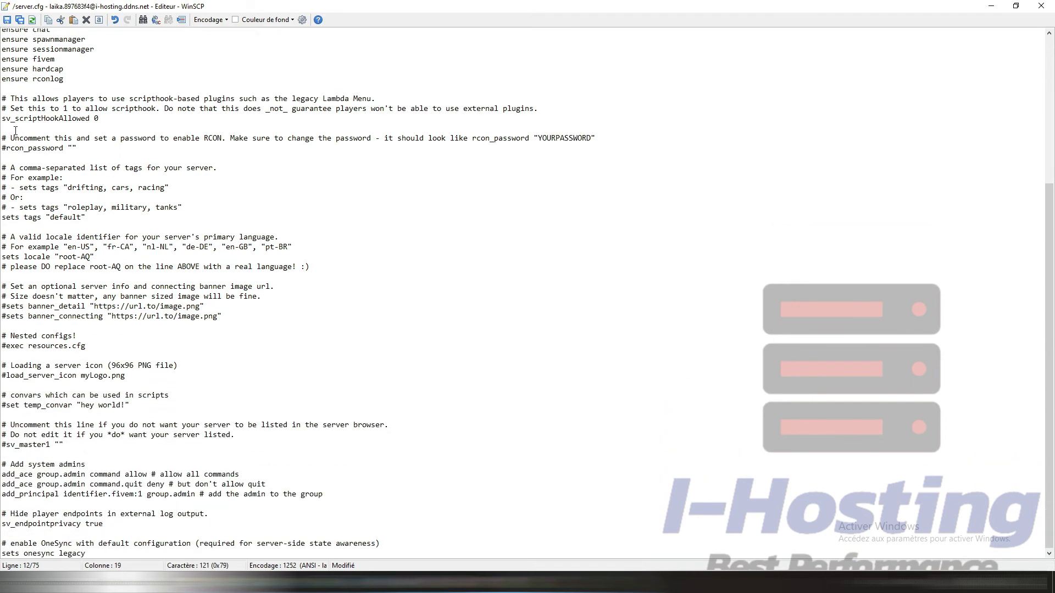
mouse_move(4, 93)
left_mouse_down()
mouse_move(132, 412)
mouse_move(88, 554)
left_mouse_up()
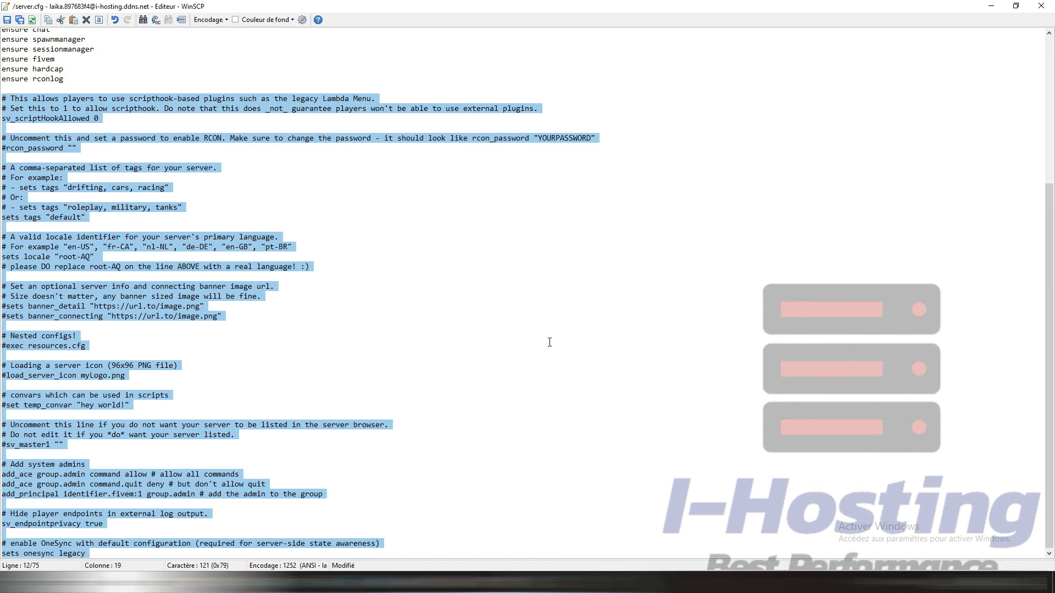
scroll(550, 342, "up", 7)
left_click(142, 69)
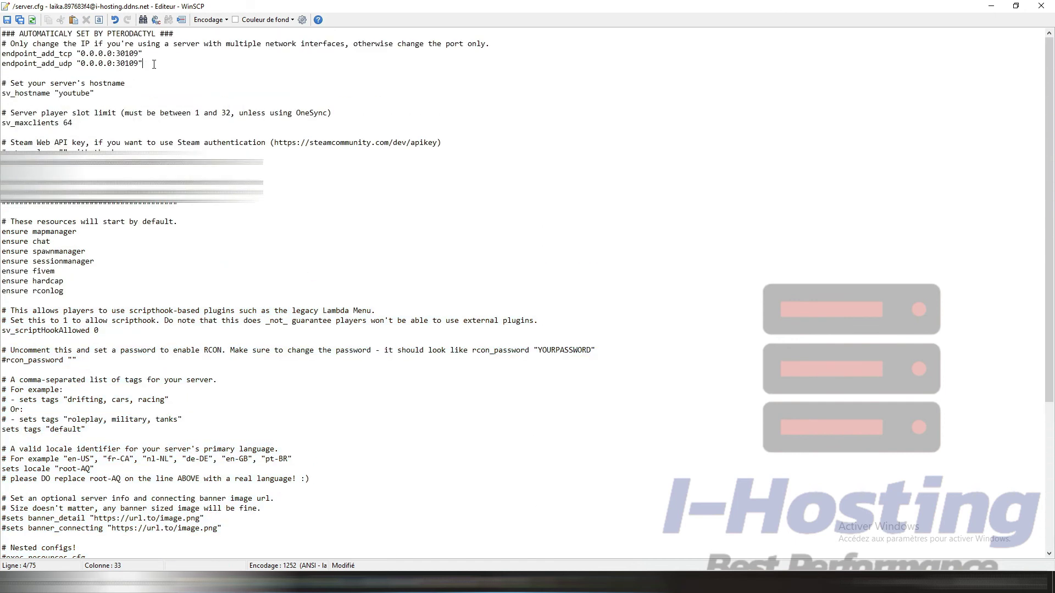
key("Return")
left_click(1015, 6)
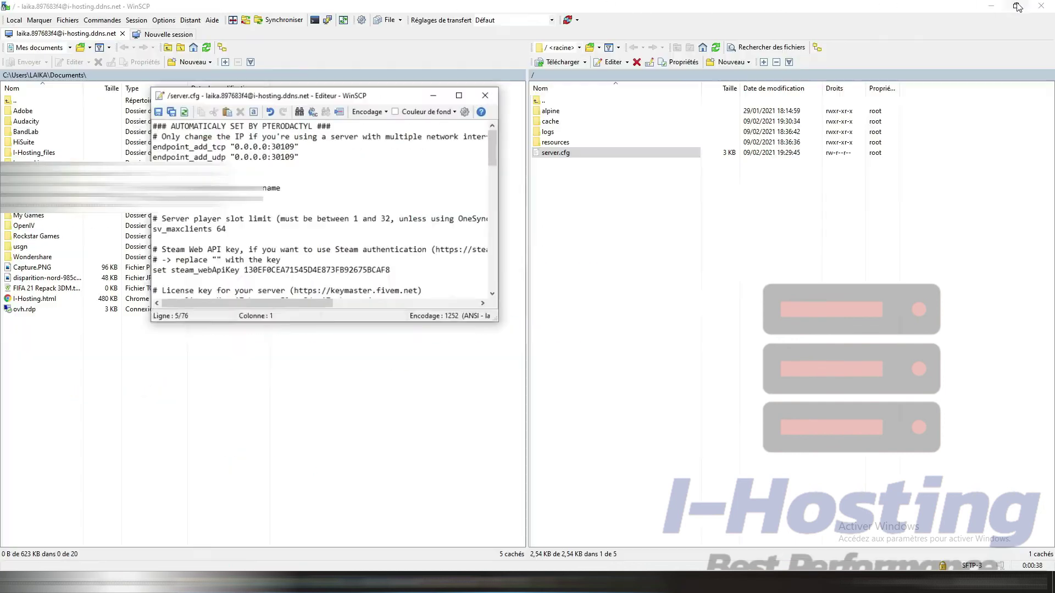
Step: Minimise WinSCP and reopen the youtube server's console from the panel dashboard
left_click(1000, 5)
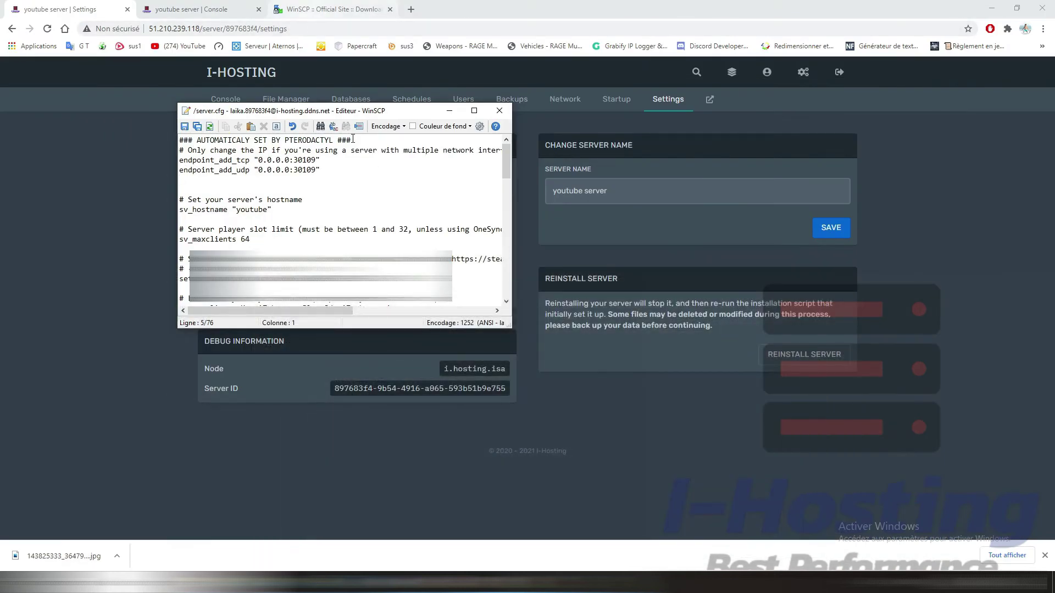
left_click(661, 444)
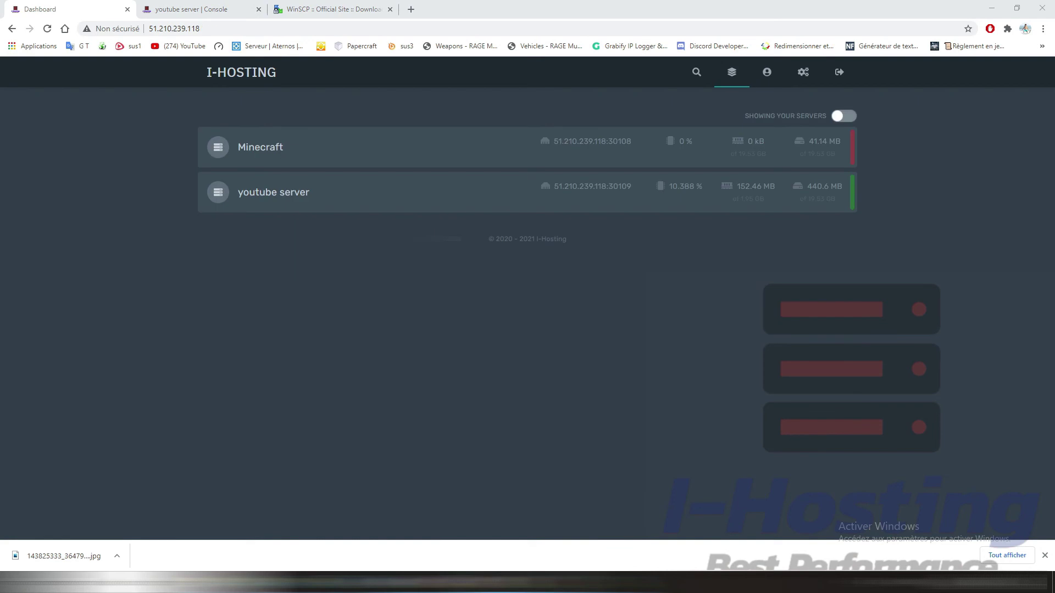
left_click(252, 194)
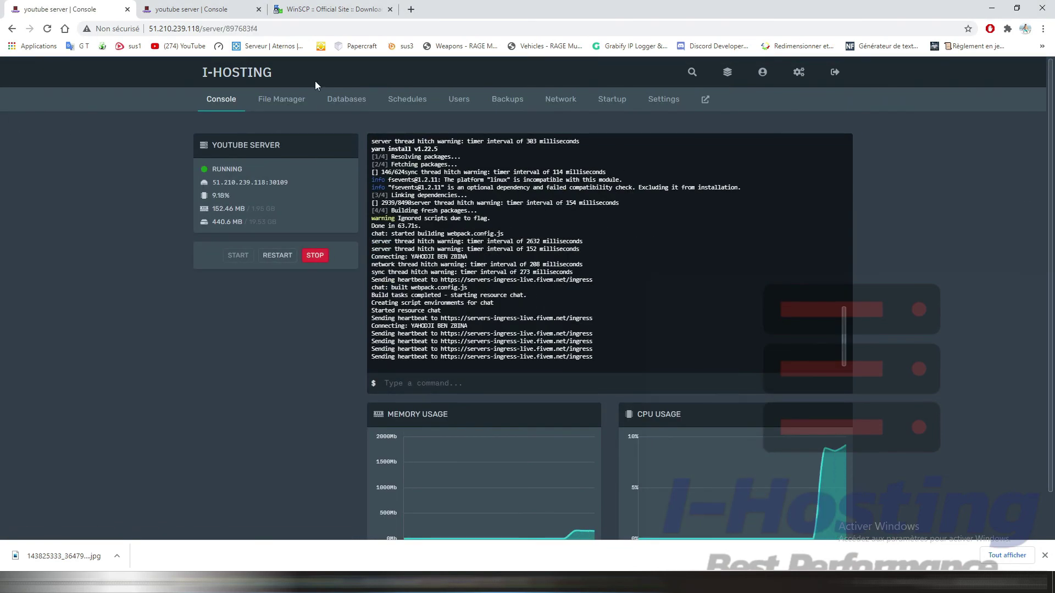
Step: Open the youtube server's File Manager and bring the WinSCP session window back
left_click(275, 100)
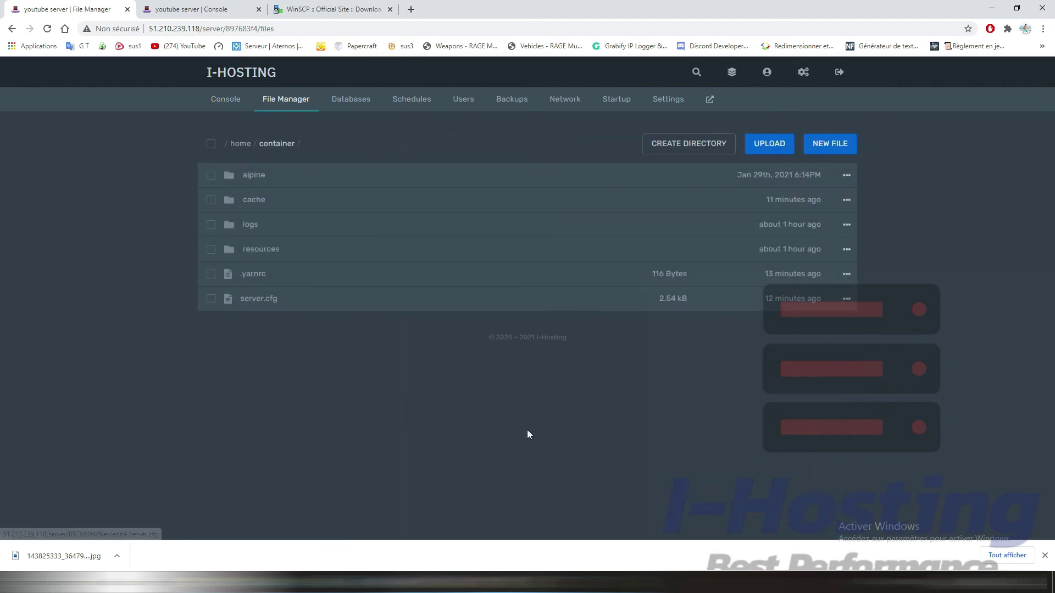
left_click(580, 581)
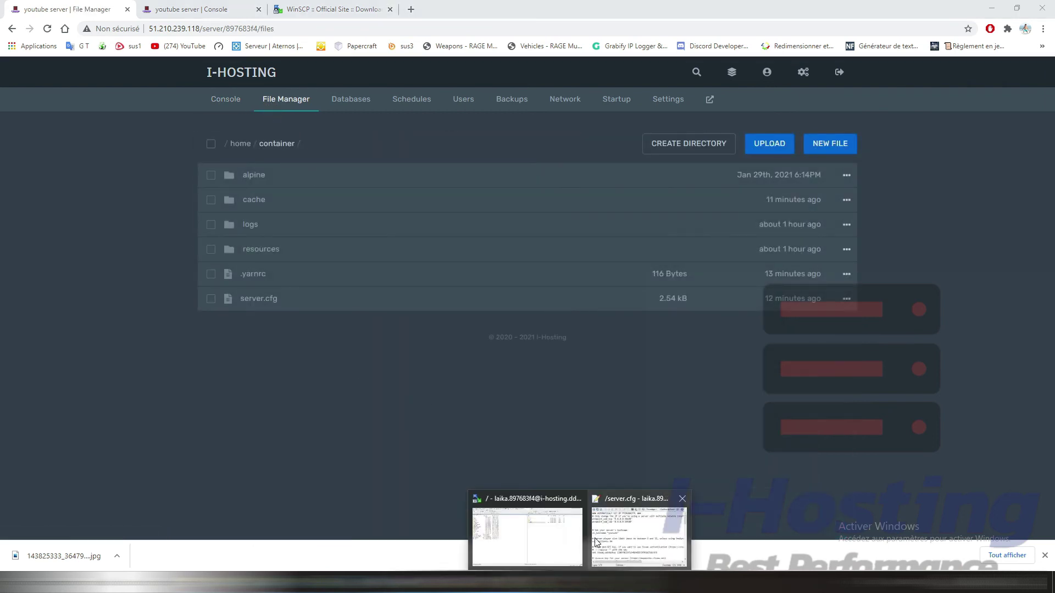
left_click(567, 536)
double_click(745, 10)
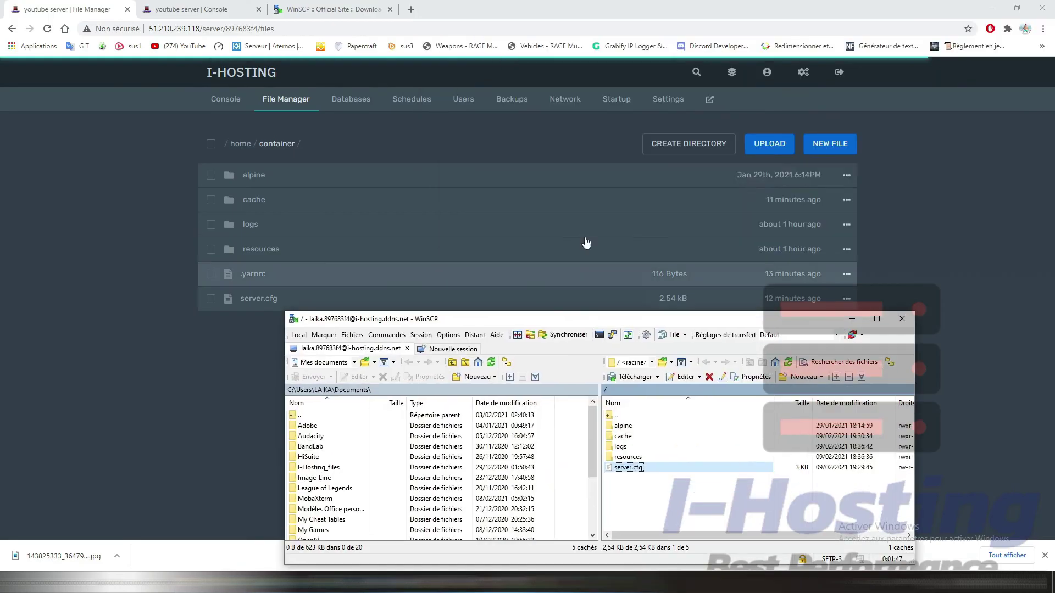
left_click_drag(801, 320, 747, 82)
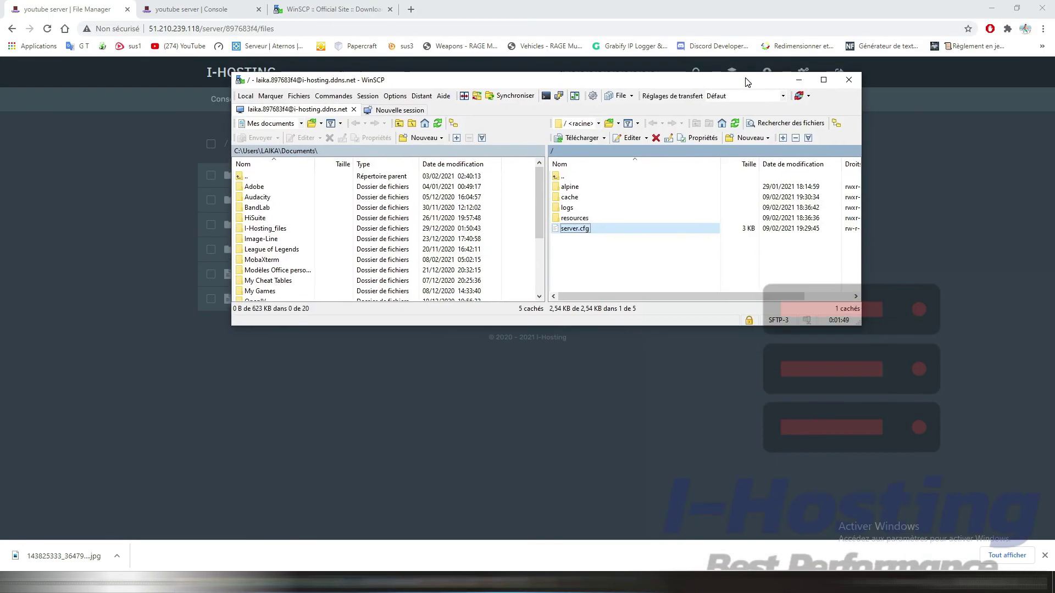
Step: Maximise WinSCP and reopen server.cfg in the editor
right_click(601, 258)
left_click(643, 278)
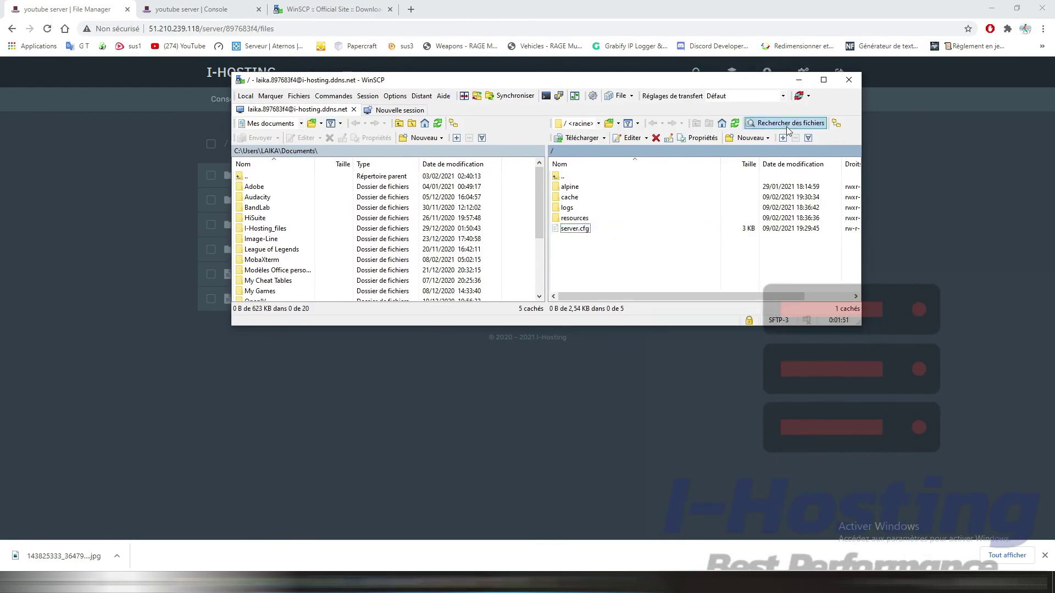
left_click(823, 80)
left_click(555, 152)
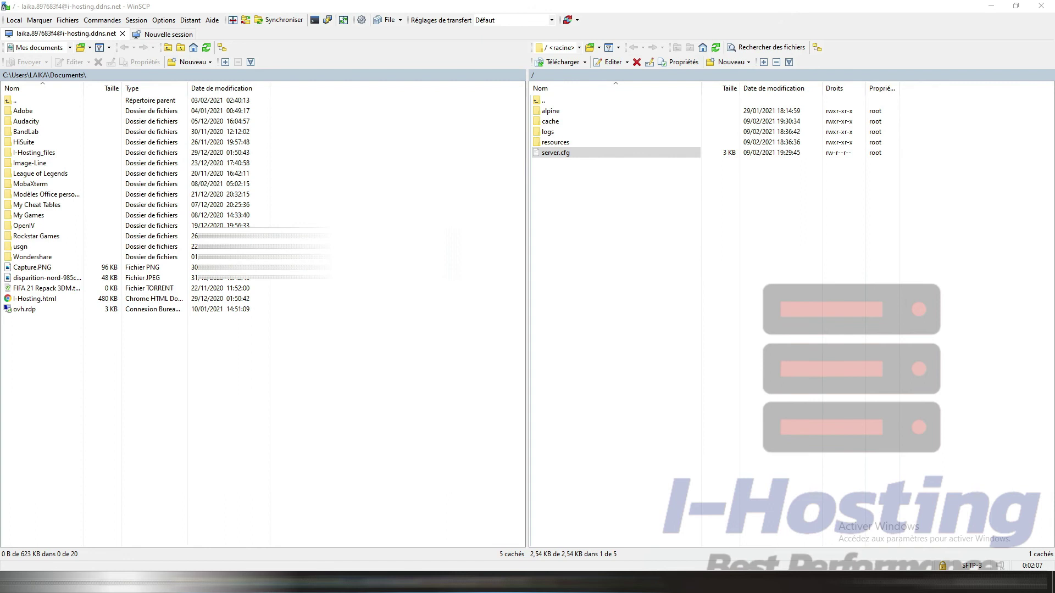
double_click(549, 154)
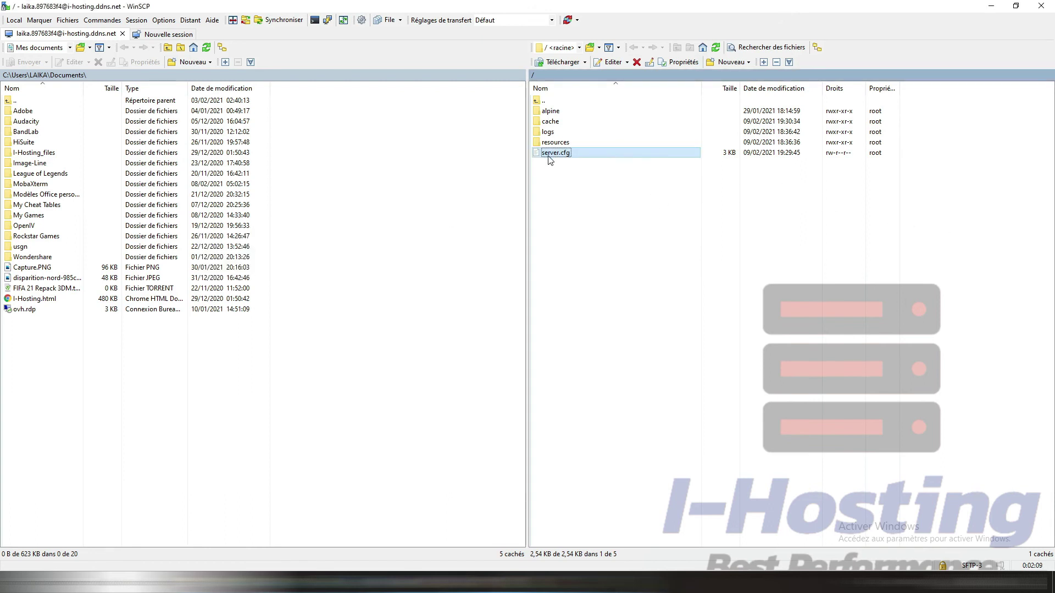
Step: Paste the mysql_connection_string template line on a new line below endpoint_add_udp
left_click(1012, 111)
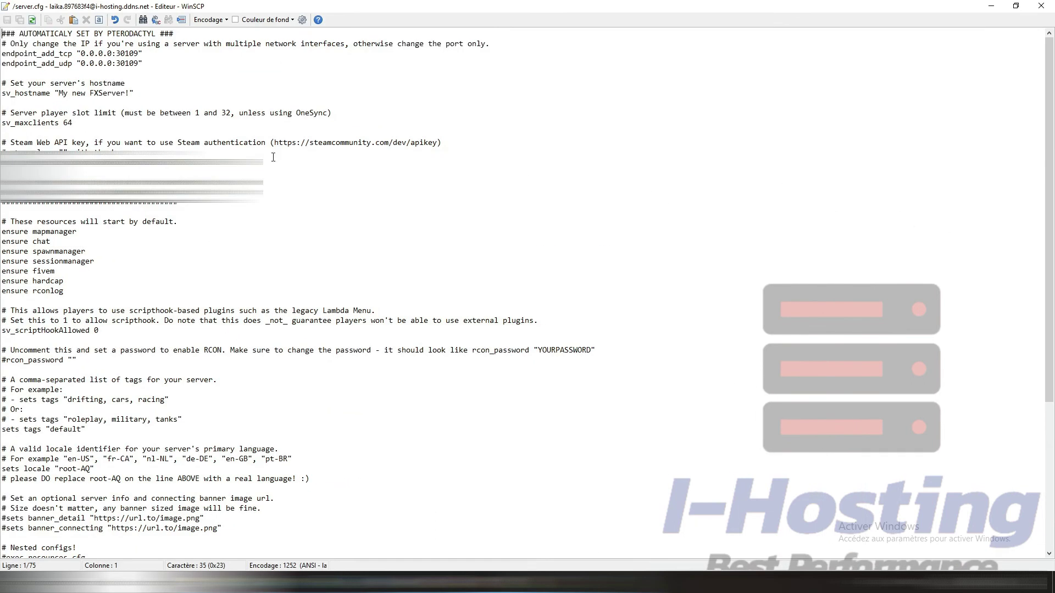
left_click(143, 65)
key("Return")
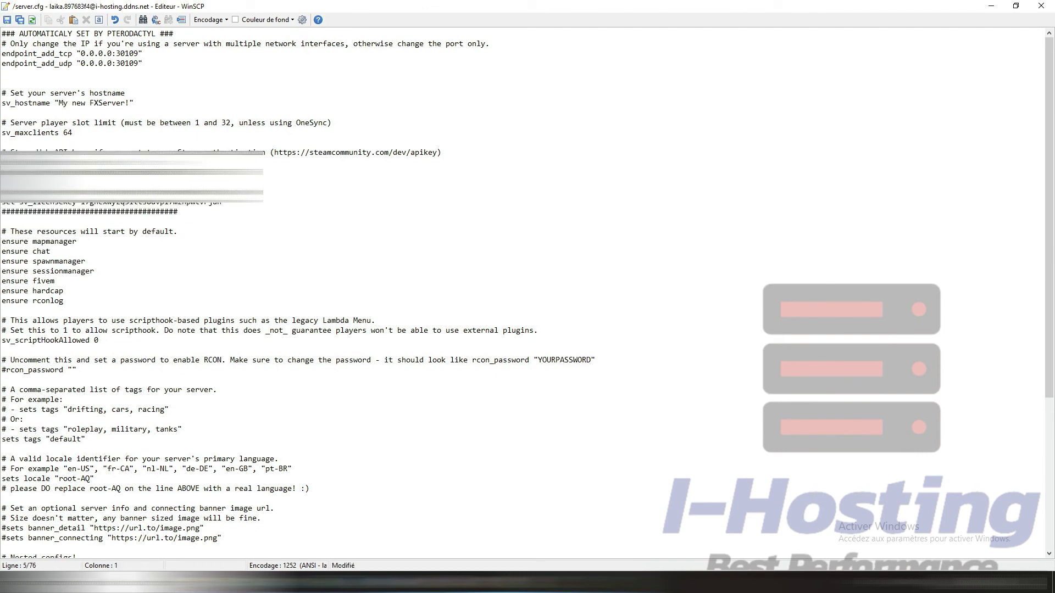
left_click(19, 76)
key("ctrl+v")
key("Home")
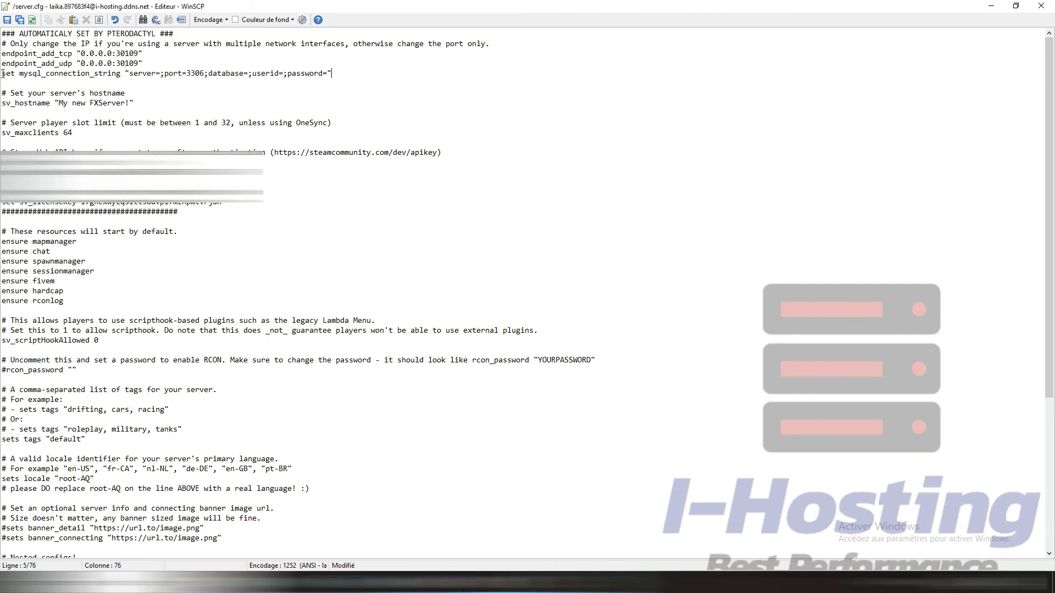
key("Return")
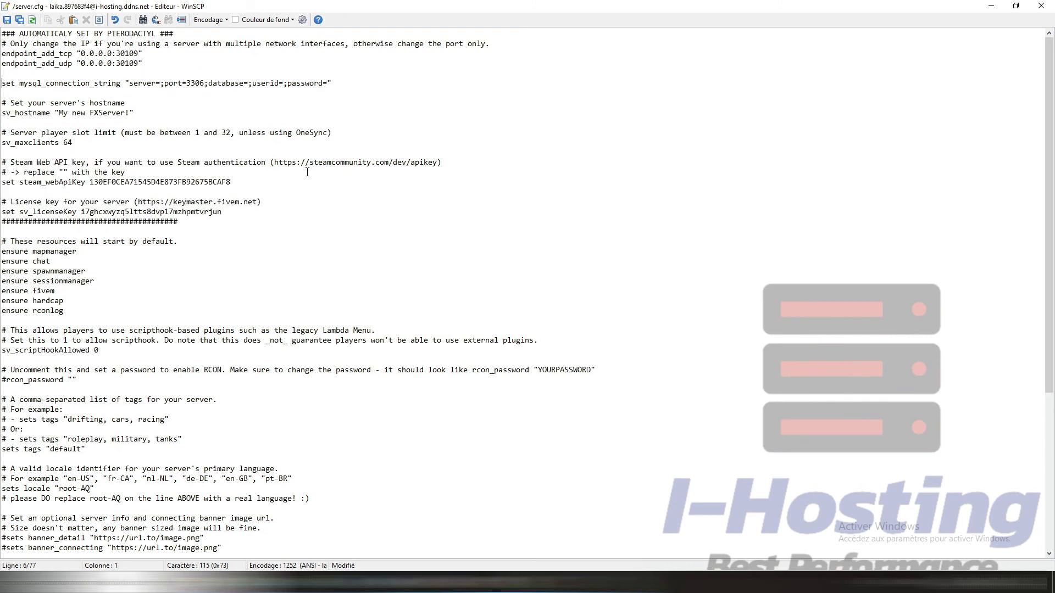
left_click(159, 84)
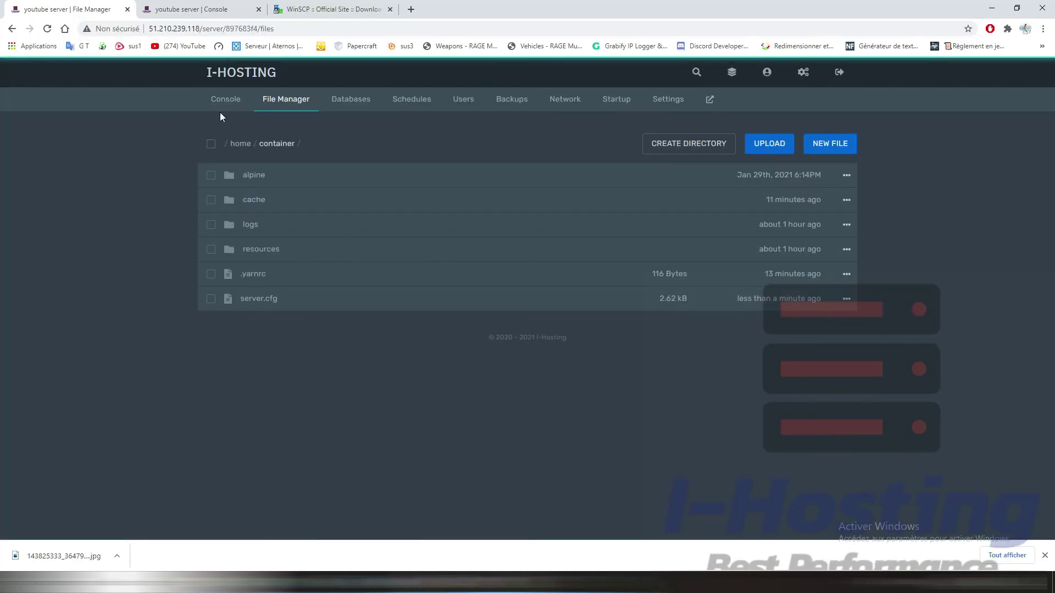
Step: Copy the console's IP and set server=51.210.239.118, removing the :30109 port
left_click(221, 101)
left_click(220, 182)
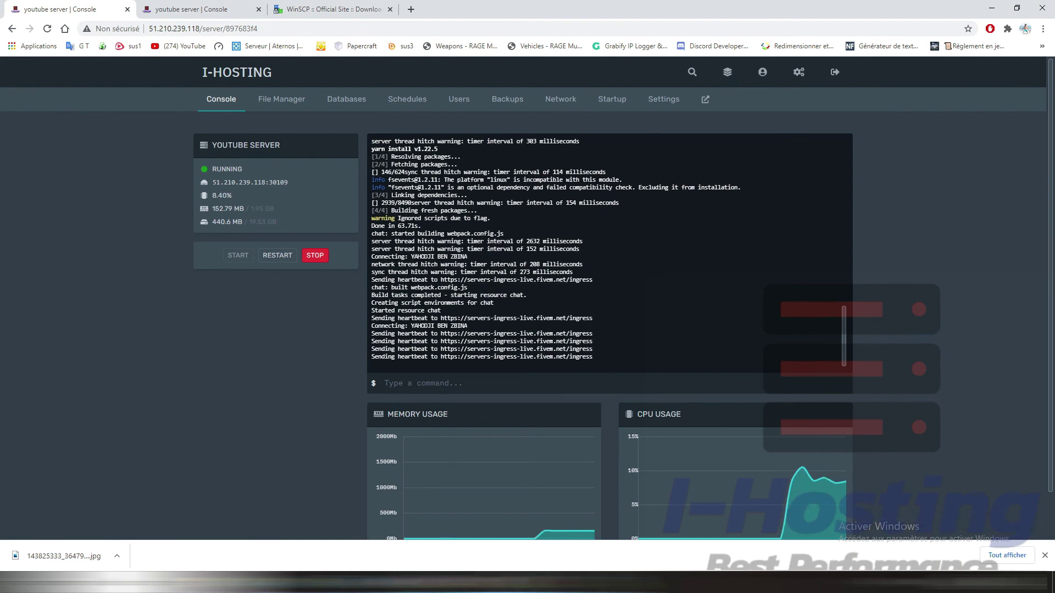
mouse_move(571, 582)
left_click(574, 529)
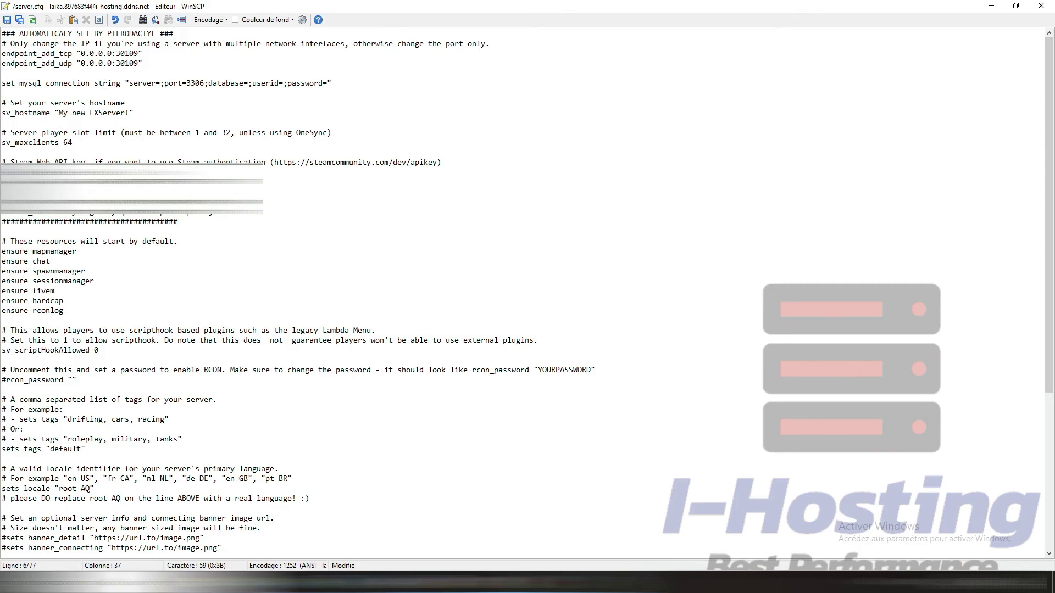
type("51.210.239.118:30109")
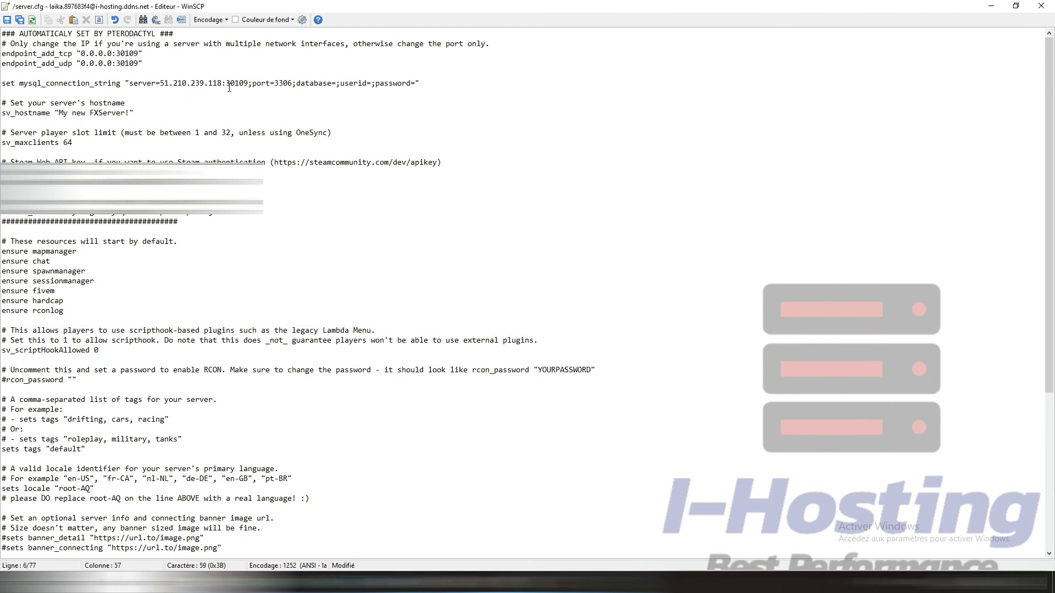
left_click_drag(223, 87, 245, 86)
key("Delete")
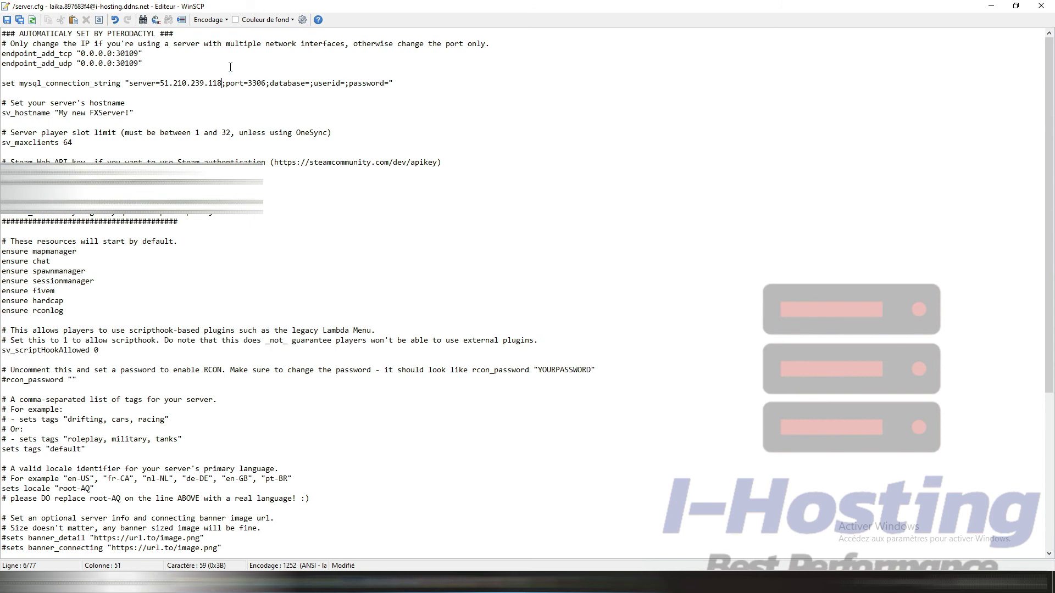
left_click_drag(247, 86, 267, 86)
left_click(257, 83)
left_click(311, 83)
key("alt+Tab")
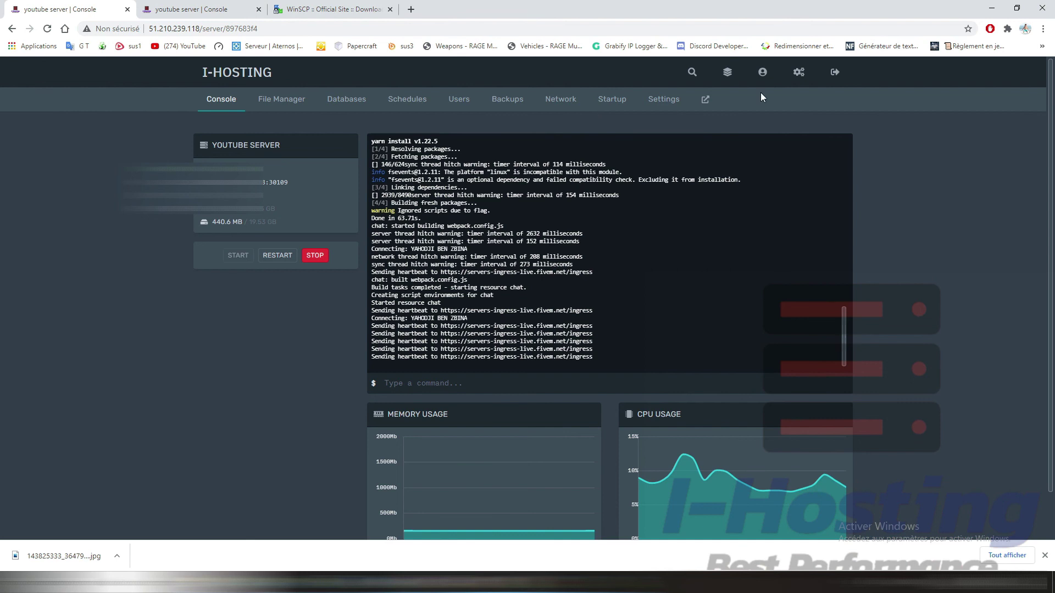
Step: Copy the s33_youtube database name from Databases and paste it after database=
left_click(343, 100)
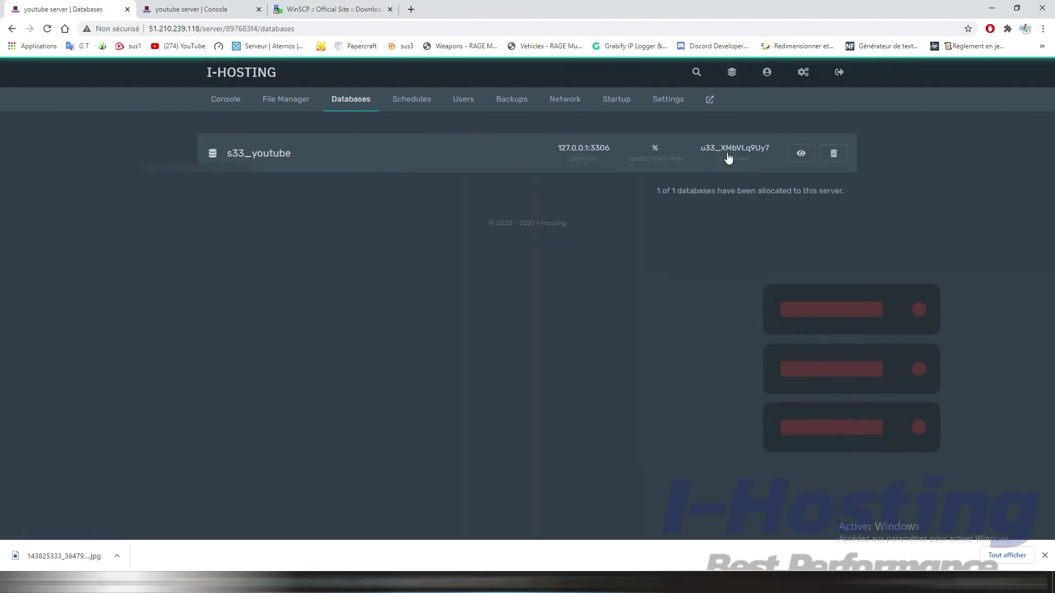
left_click_drag(294, 157, 233, 158)
key("ctrl+c")
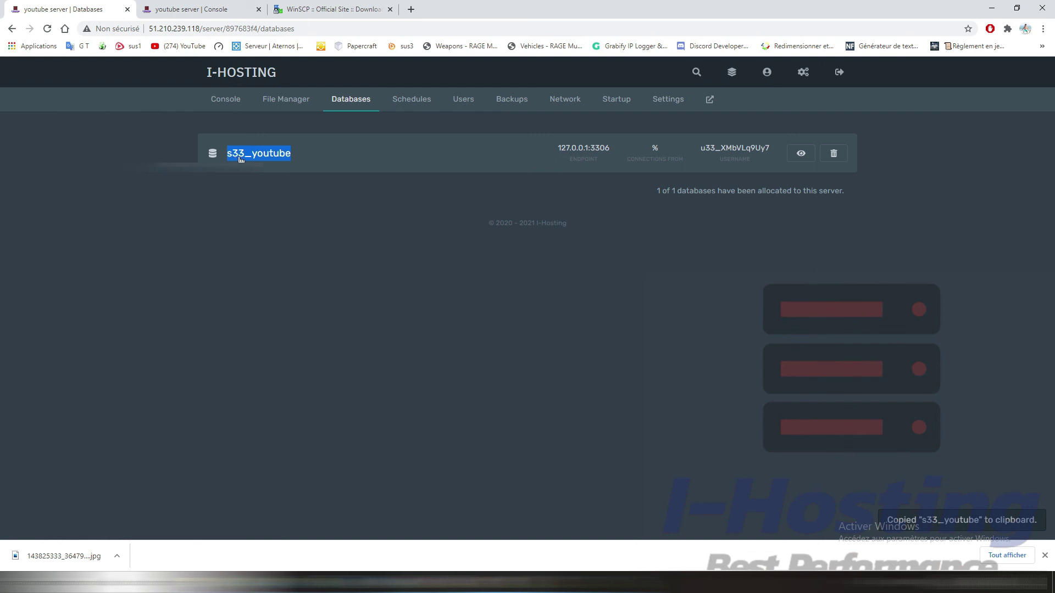
mouse_move(632, 581)
left_click(635, 547)
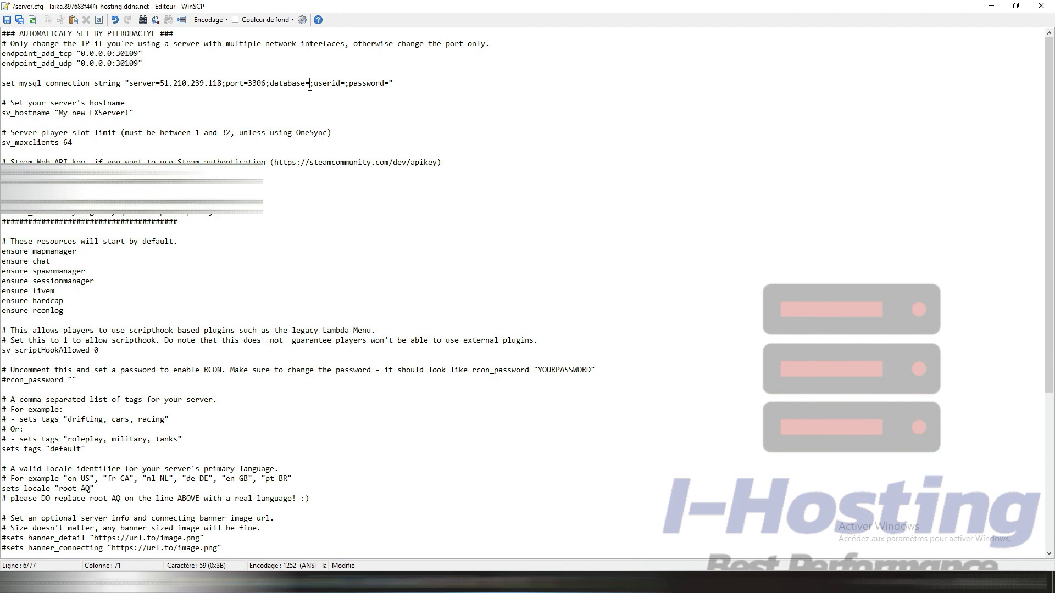
key("ctrl+v")
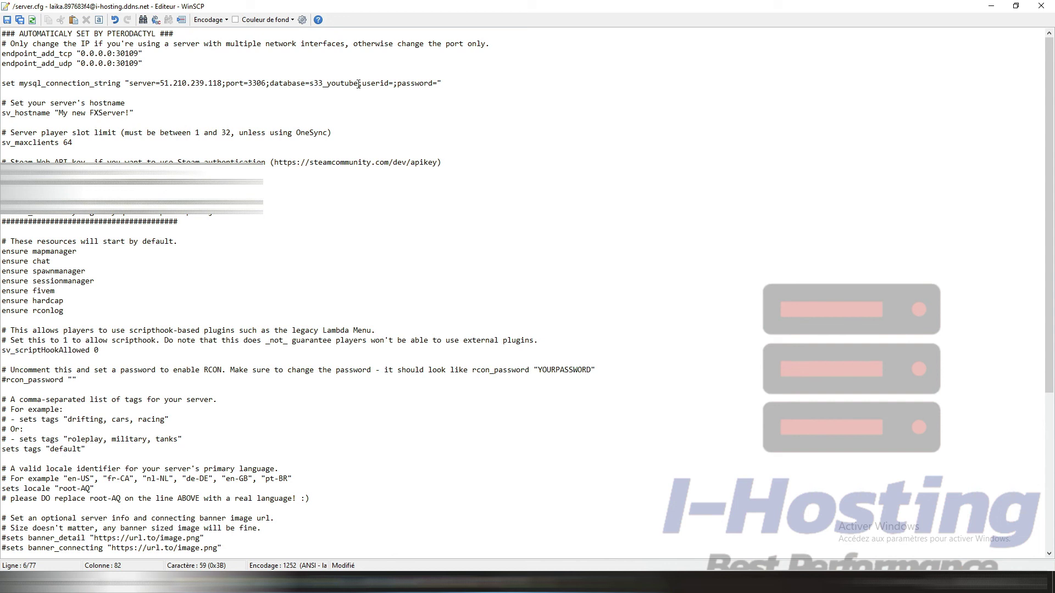
Step: Copy the database username from its connection details and paste it after userid=
left_click(1015, 5)
left_click(130, 229)
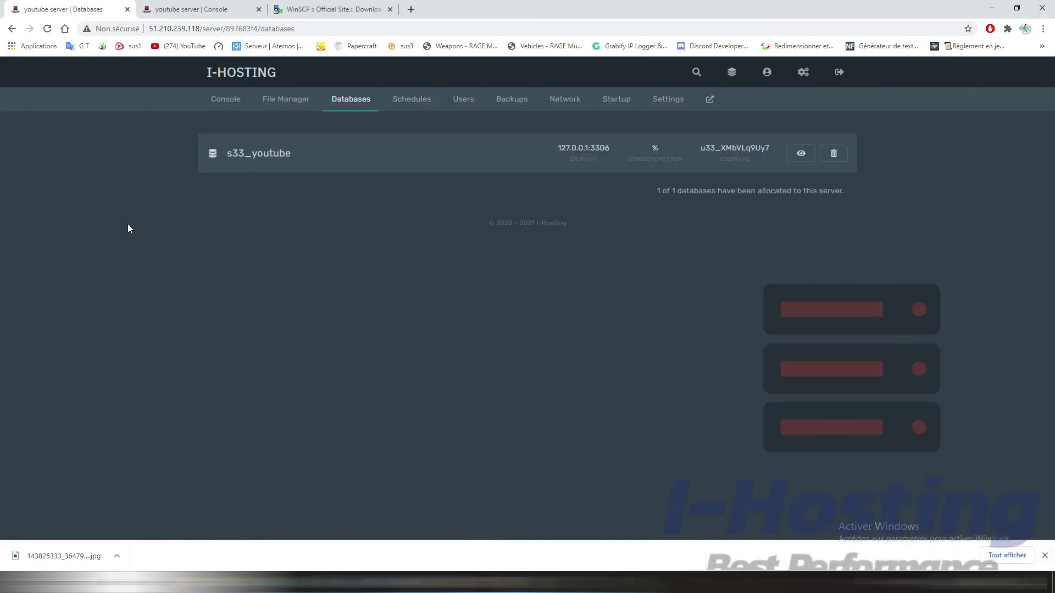
left_click(801, 154)
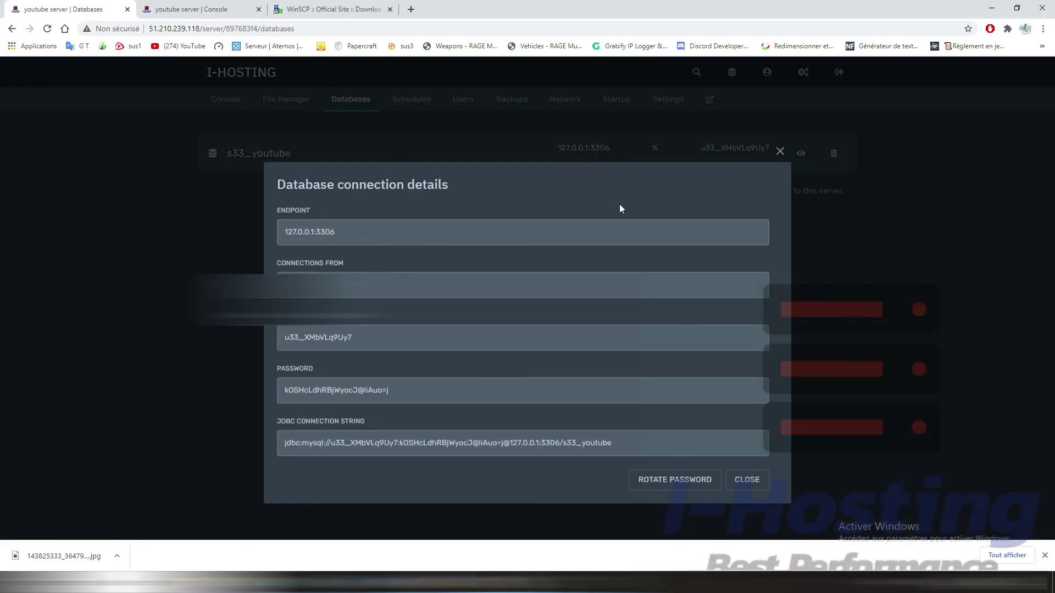
left_click(315, 340)
left_click(579, 582)
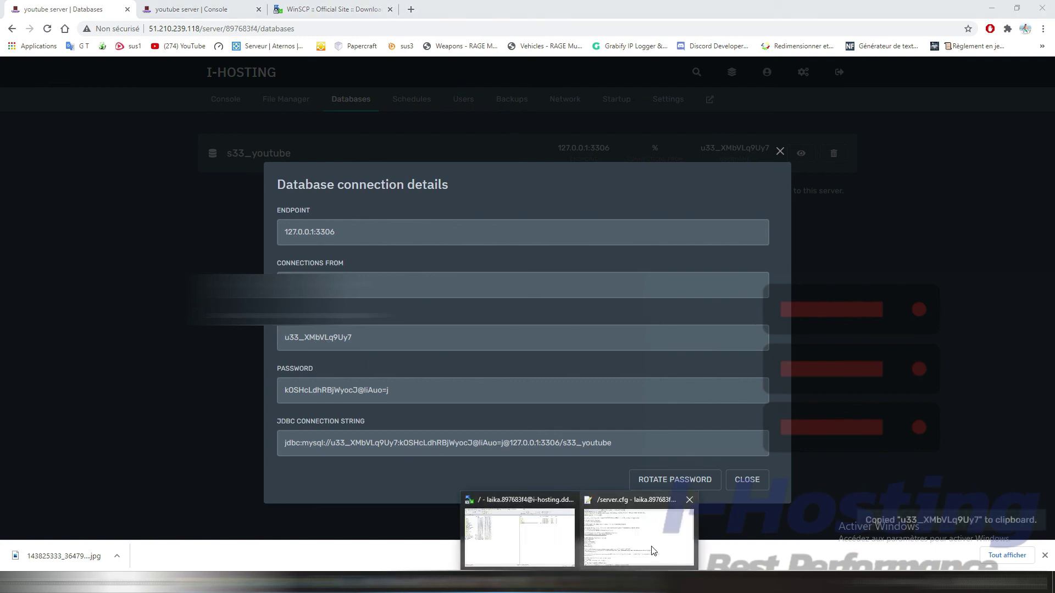
left_click(653, 551)
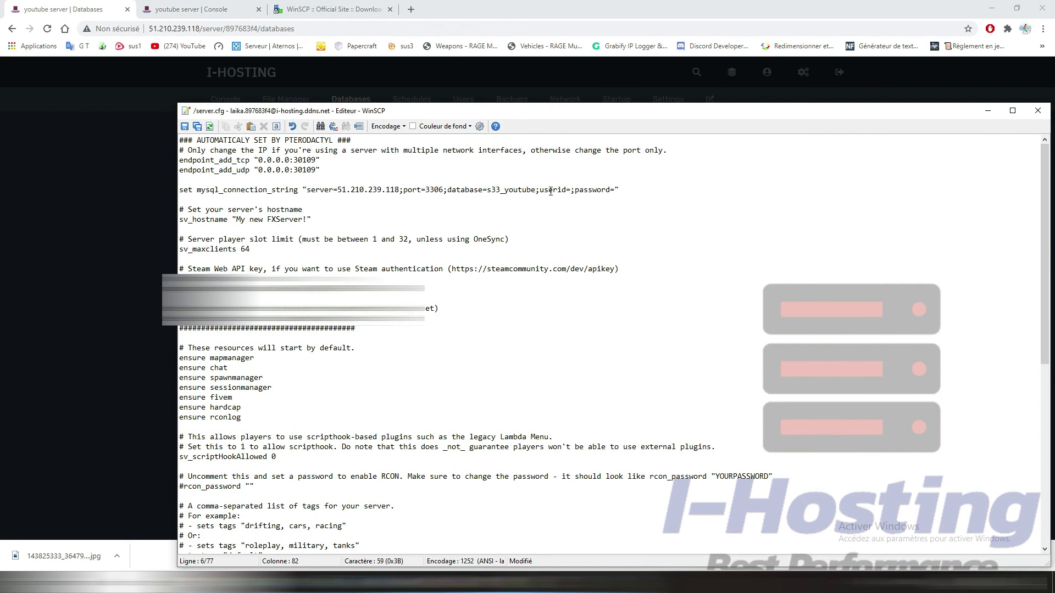
key("ctrl+v")
Step: Paste the database password after password=, save server.cfg and close the editor
left_click(83, 240)
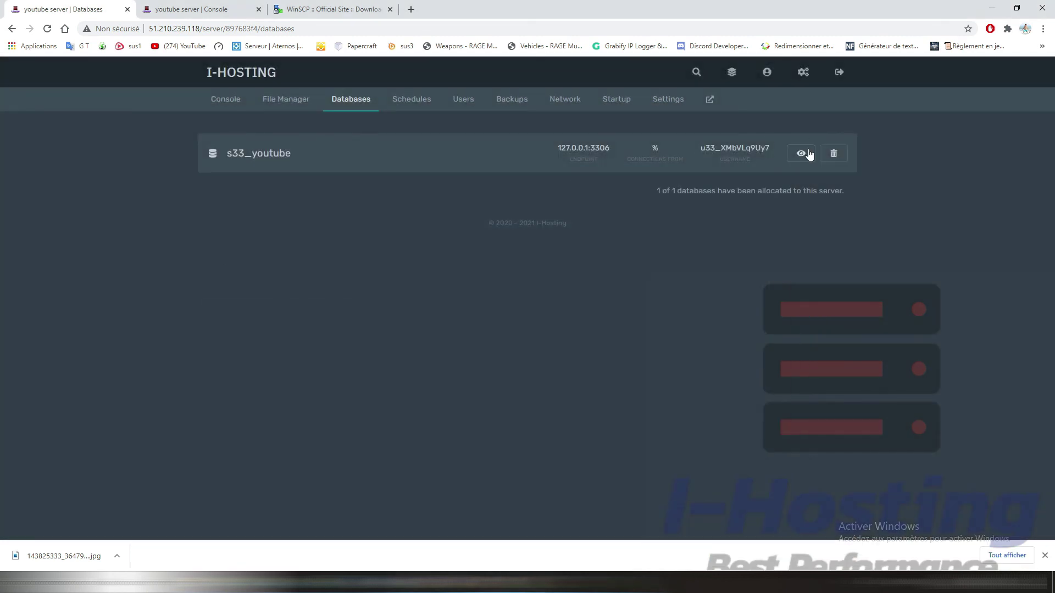
left_click(809, 154)
left_click(330, 393)
mouse_move(578, 568)
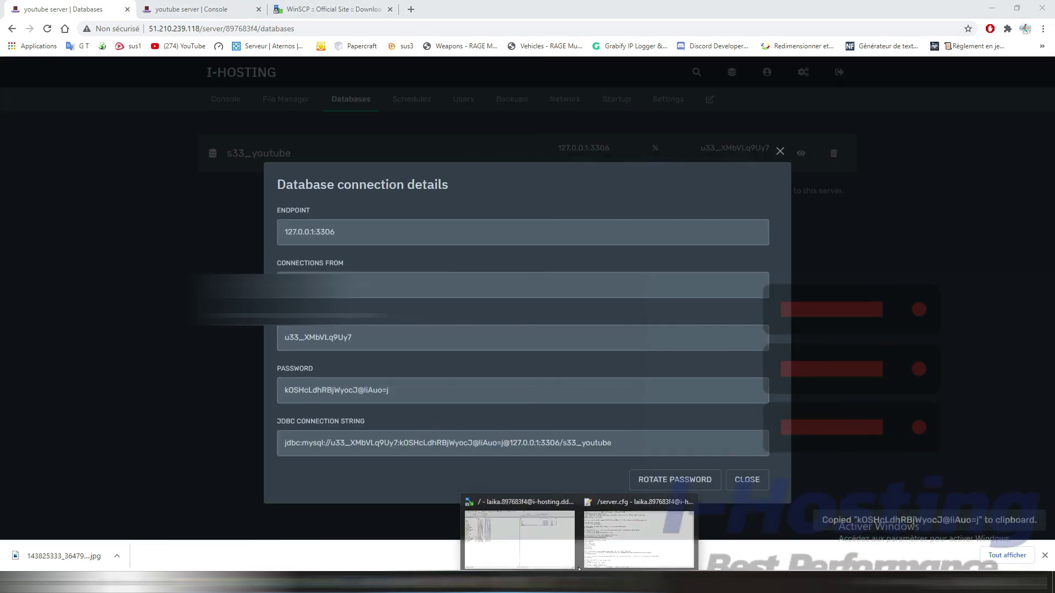
left_click(638, 538)
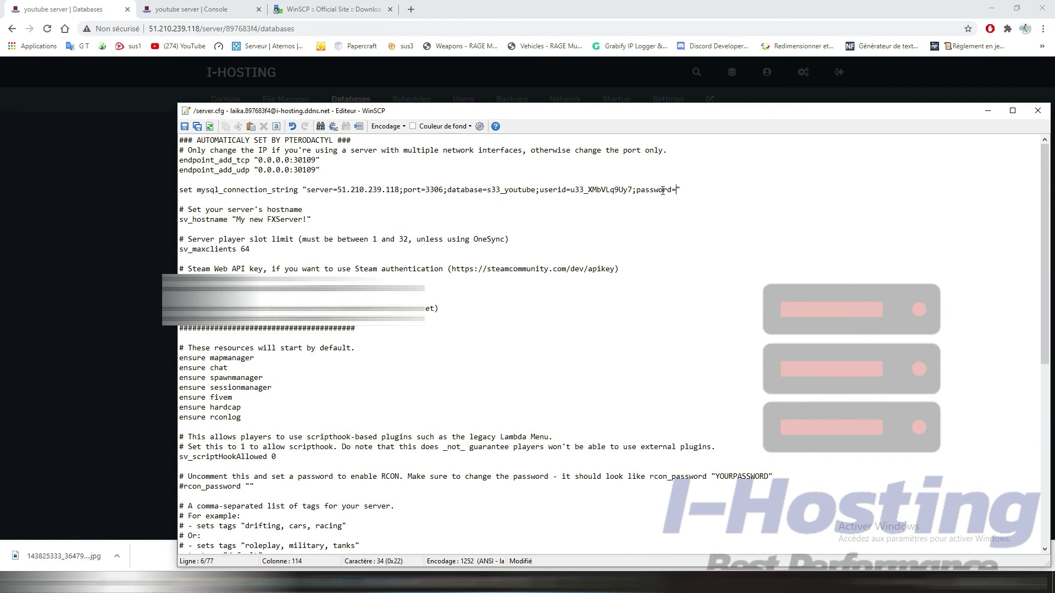
key("ctrl+v")
key("ctrl+s")
left_click_drag(610, 113, 535, 51)
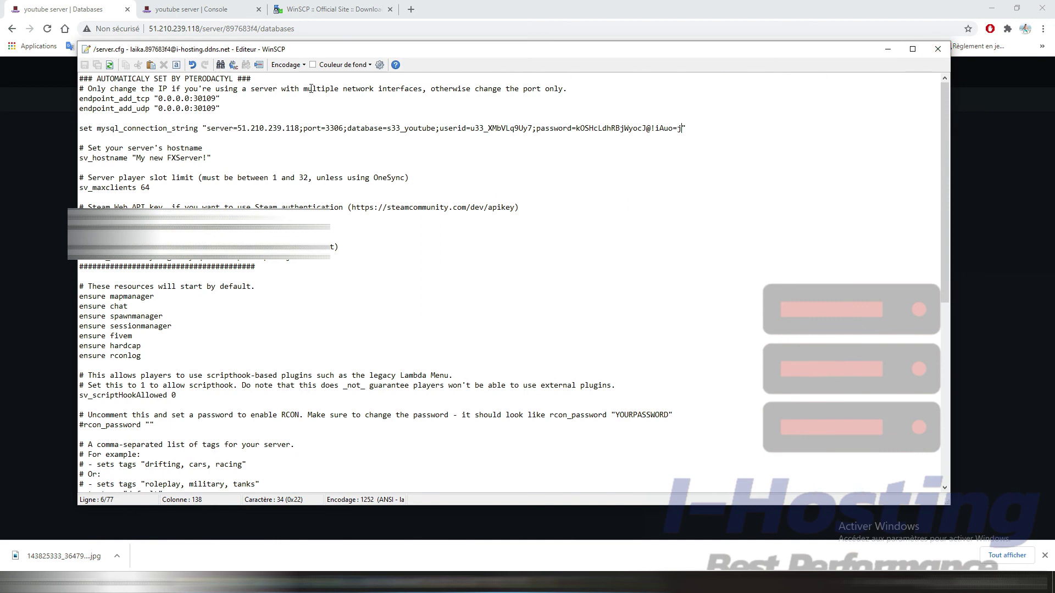
left_click(938, 49)
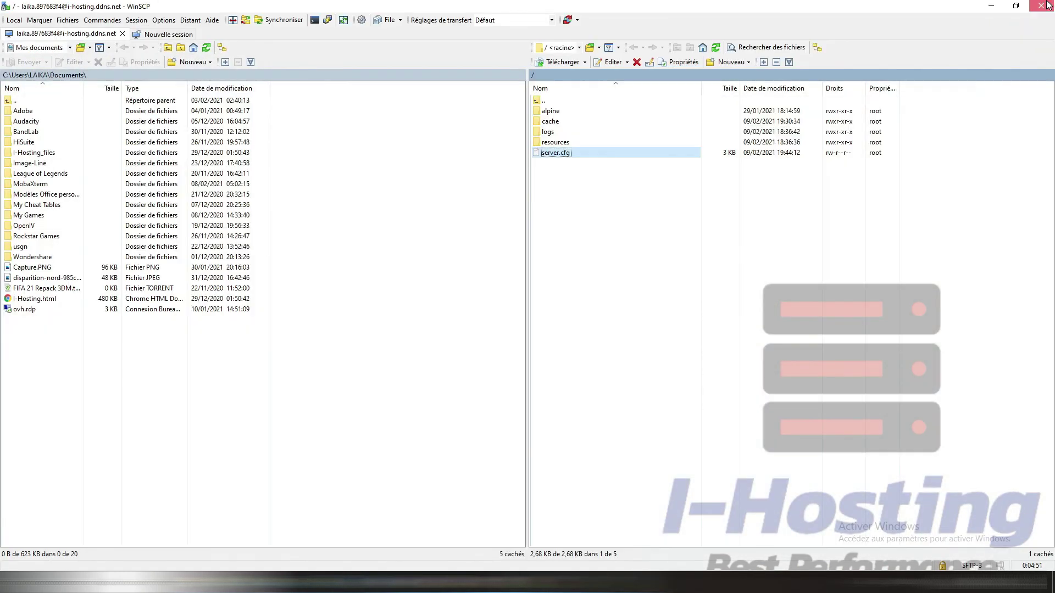
Step: Quit WinSCP, then relaunch SFTP from the panel's Settings and enter the password
left_click(1046, 6)
left_click(536, 324)
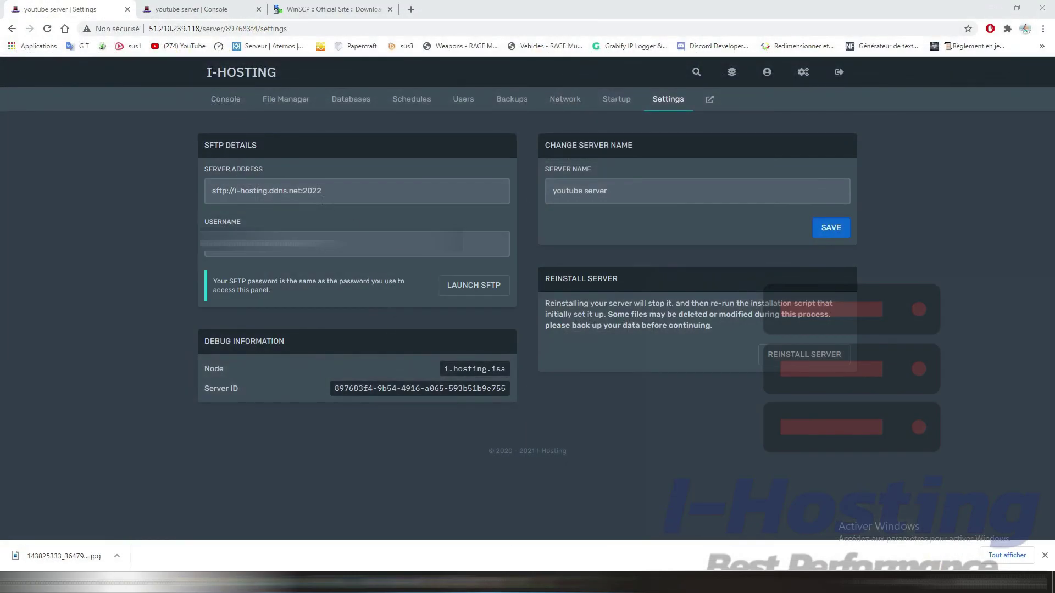
left_click(471, 291)
key("Escape")
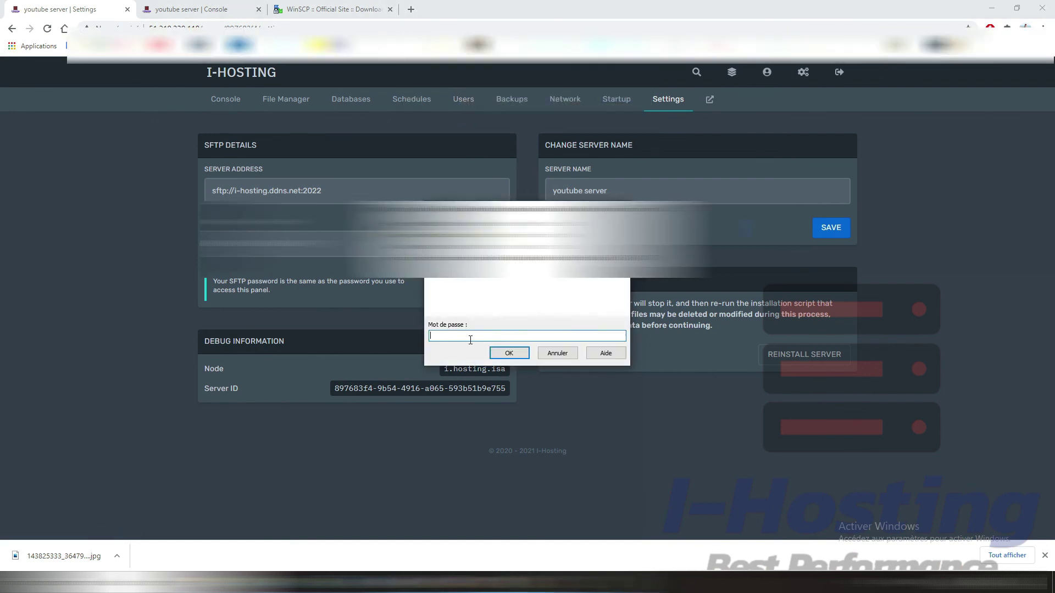
type("****")
key("Return")
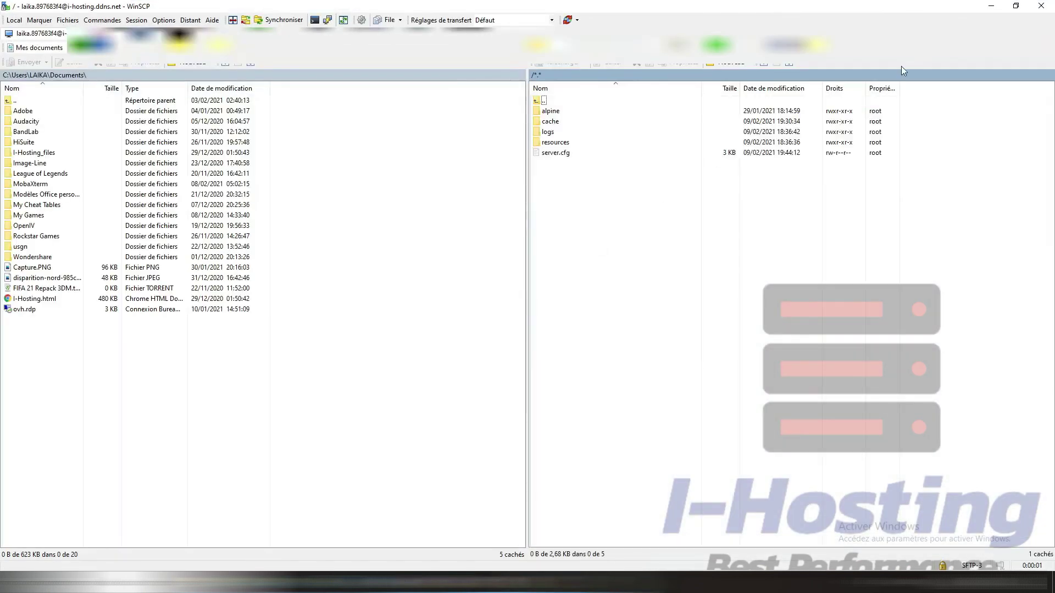
Step: Close the SFTP session and stop the youtube server from its console
left_click(1010, 9)
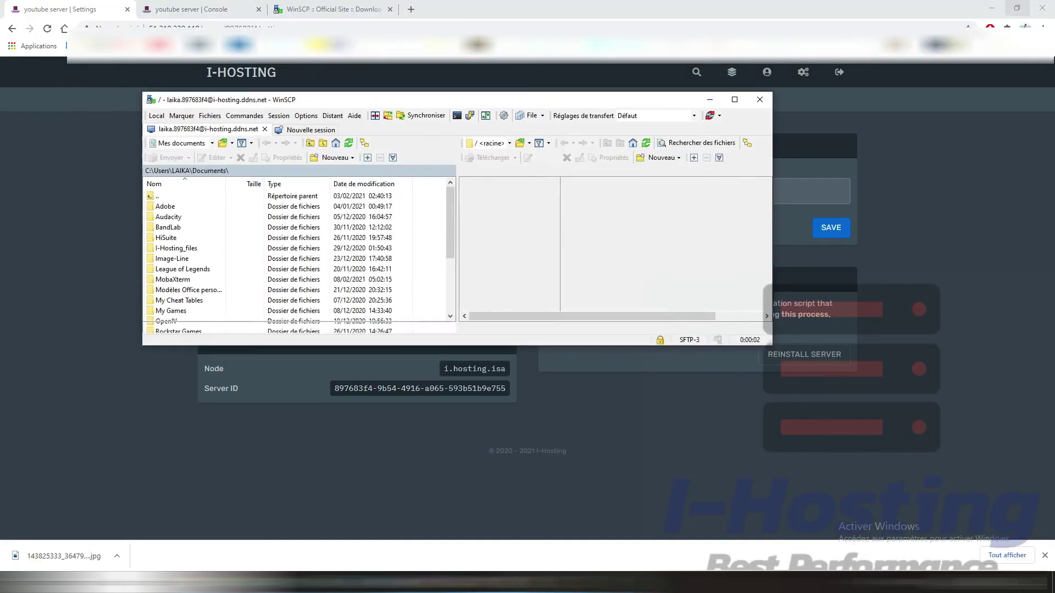
left_click(760, 99)
left_click(473, 262)
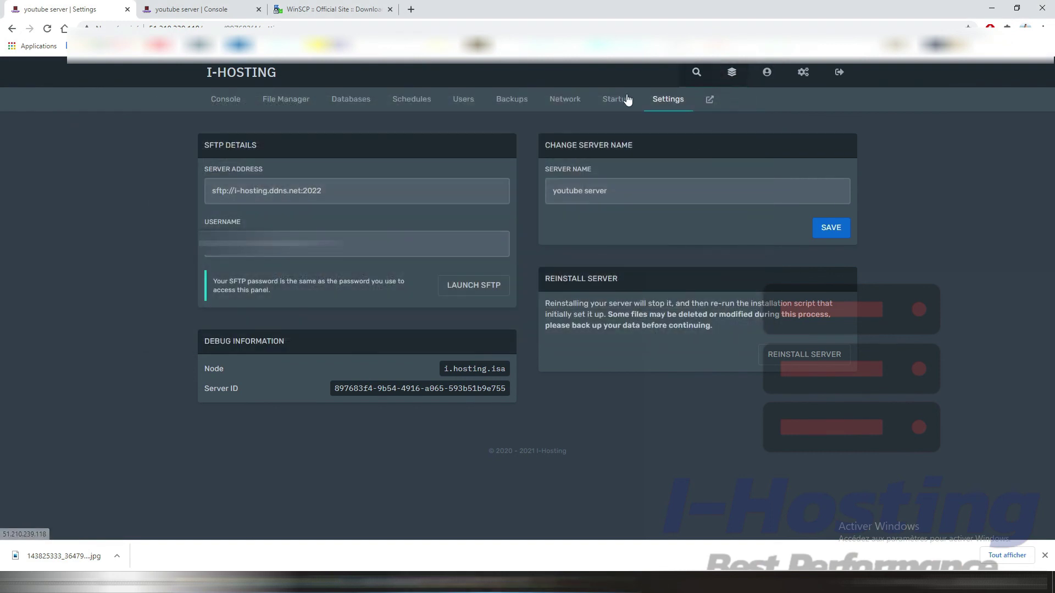
left_click(234, 101)
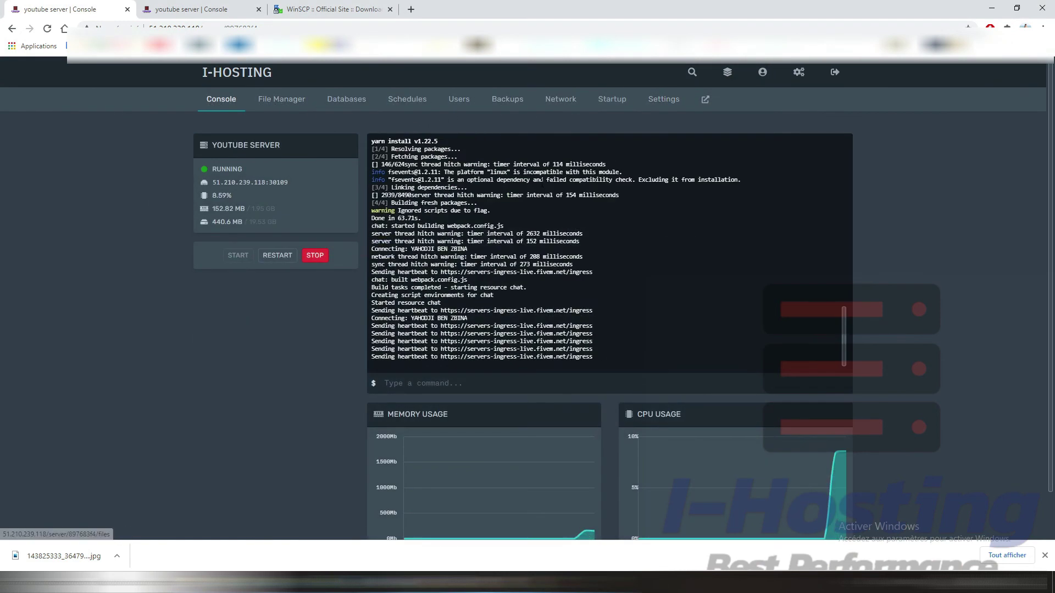
left_click(327, 262)
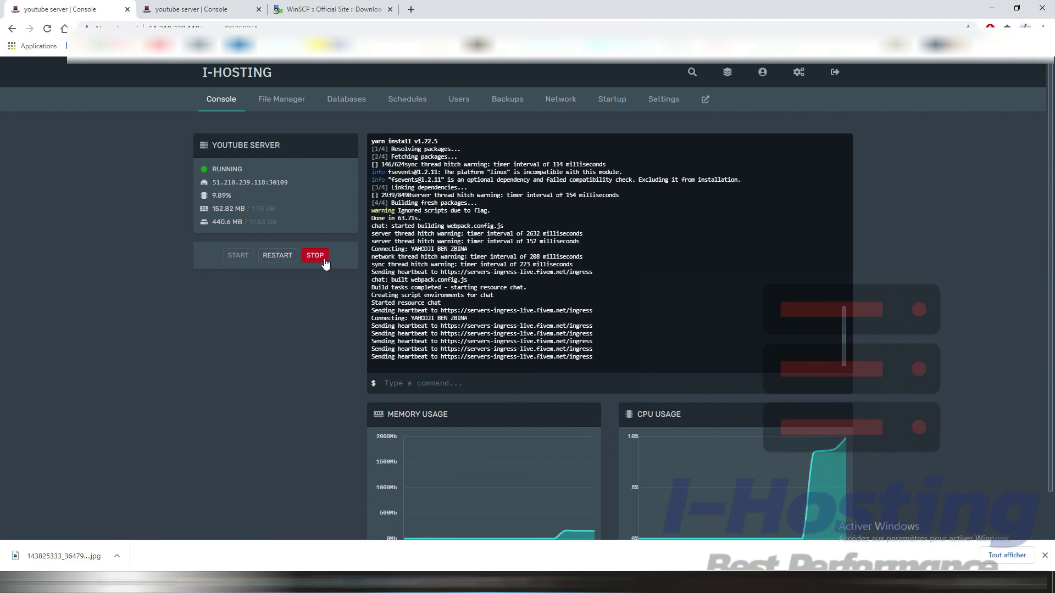